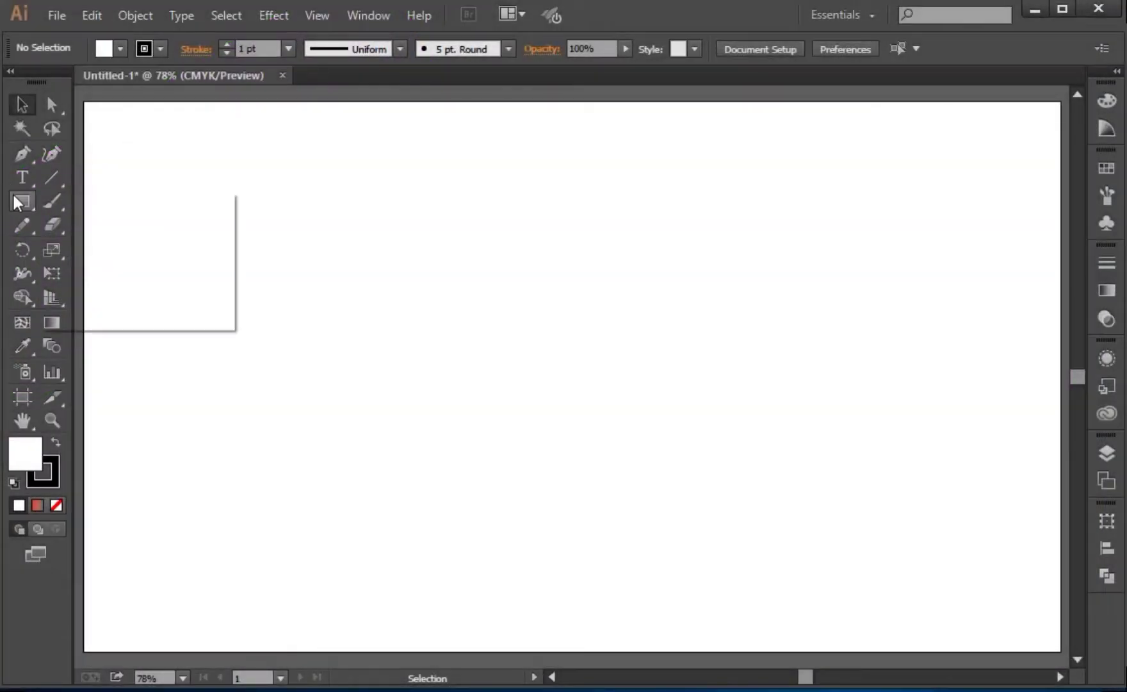
Step: Create a triangle using the Star tool set to 3 points
{"action": "left_click_drag", "start_coordinate": [23, 201], "coordinate": [110, 291]}
{"action": "left_click", "coordinate": [692, 392]}
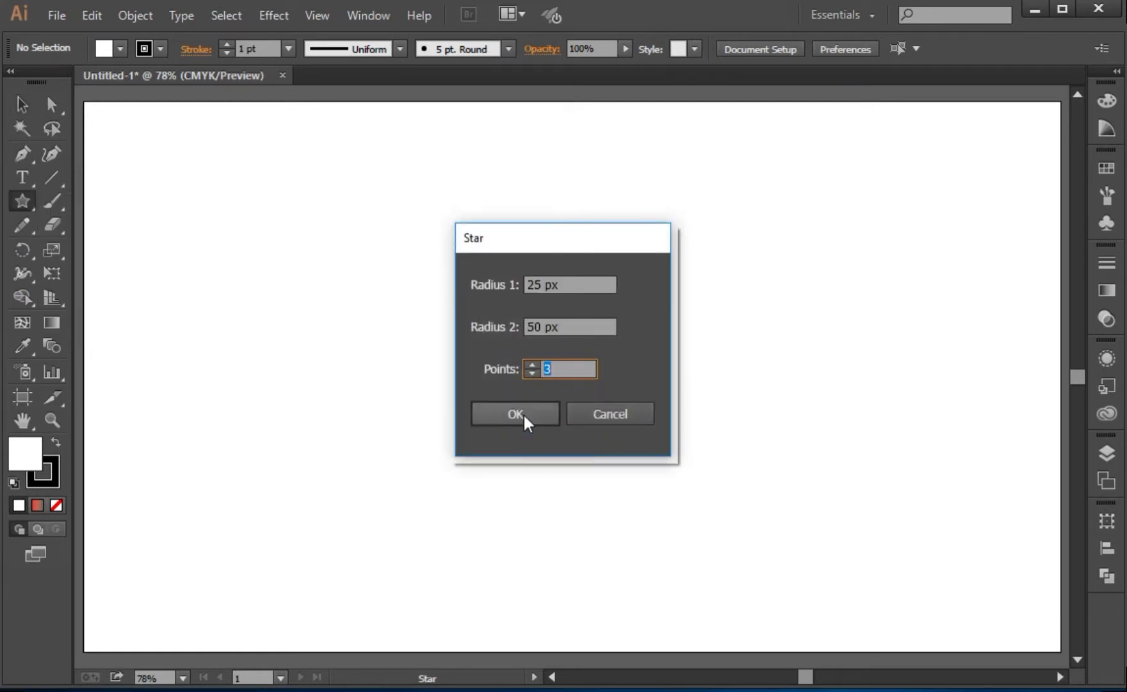
{"action": "left_click", "coordinate": [495, 413]}
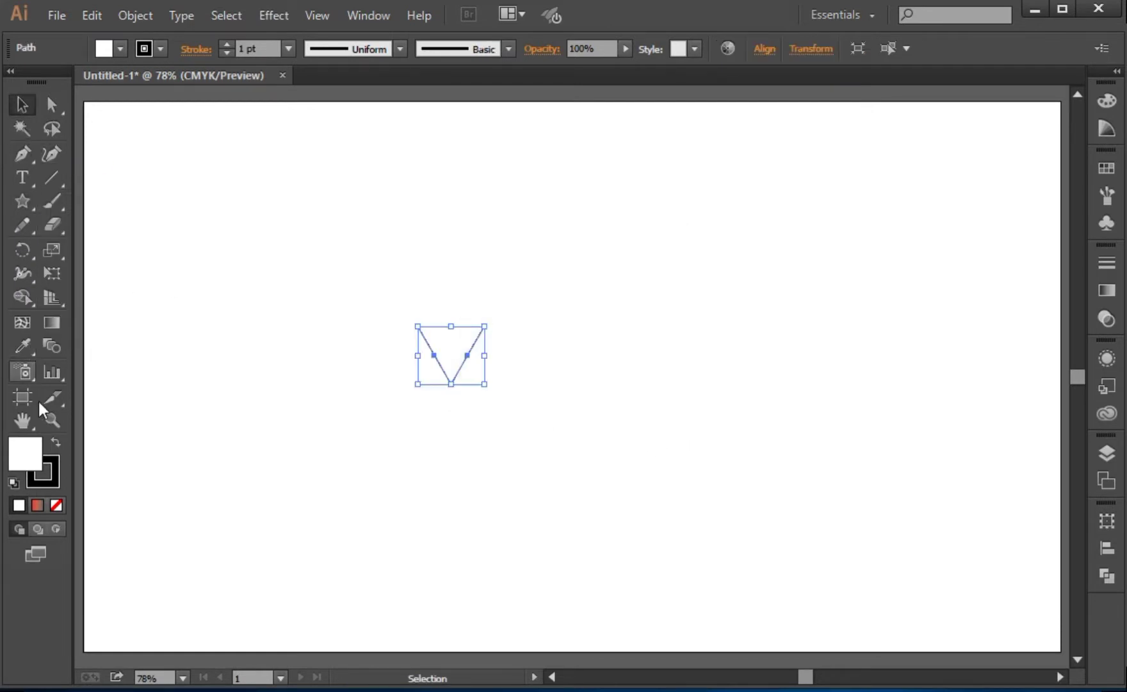
Step: Remove the triangle's fill and give it a 5 pt stroke
{"action": "left_click", "coordinate": [57, 478]}
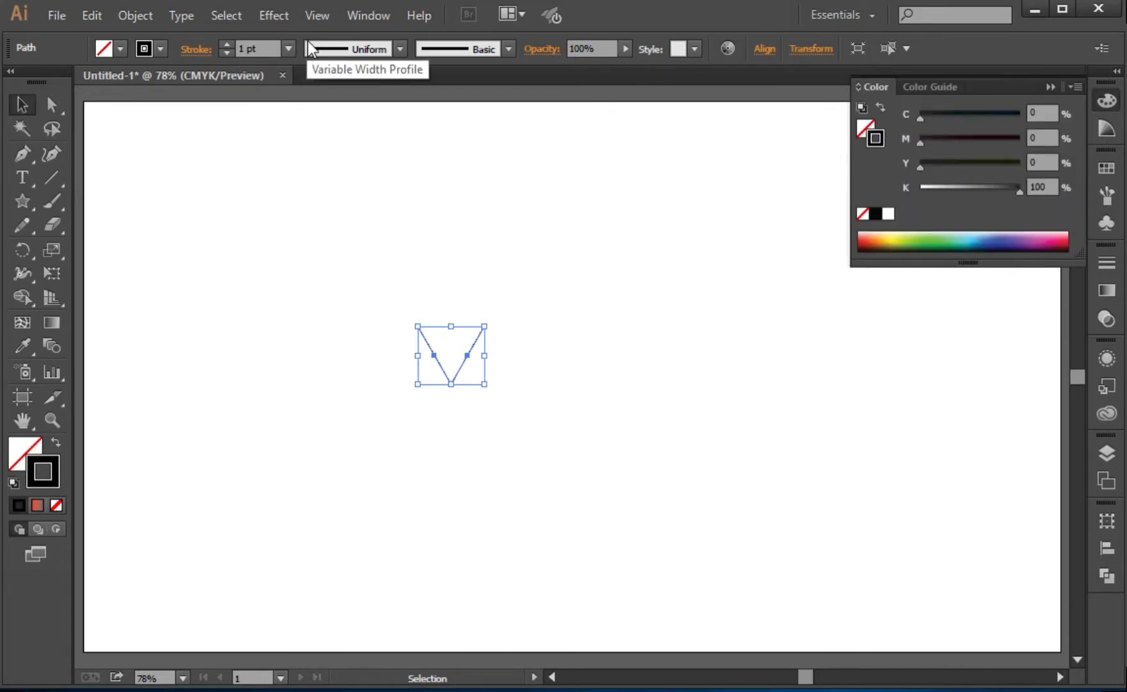
{"action": "left_click", "coordinate": [290, 49]}
{"action": "left_click", "coordinate": [319, 212]}
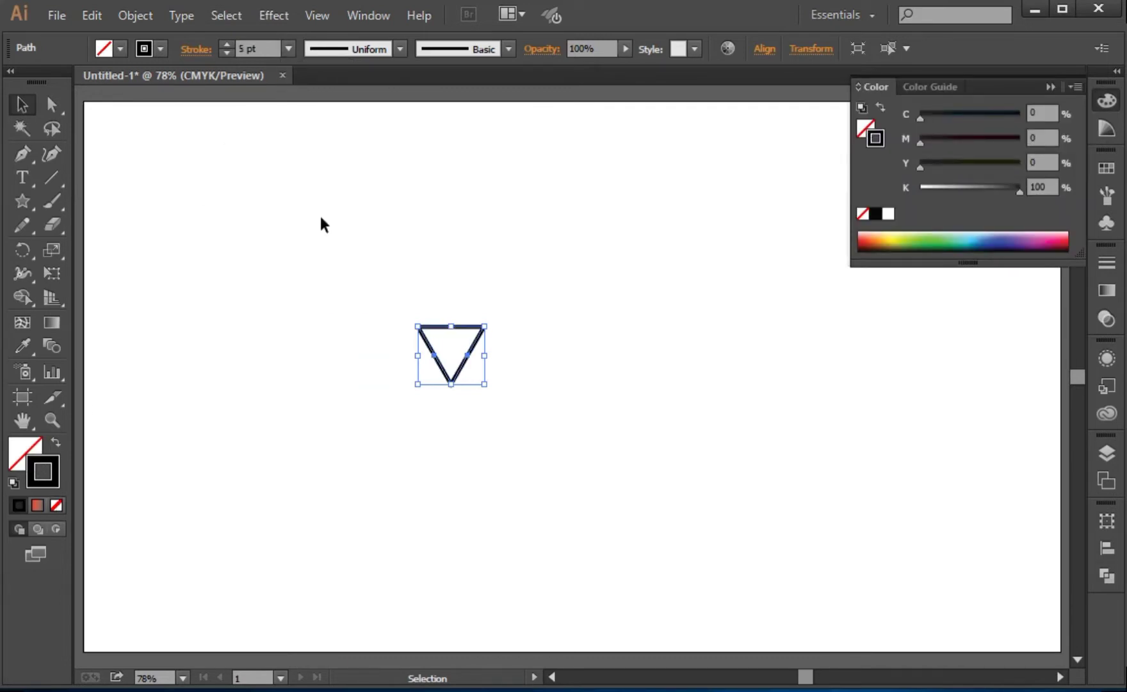
{"action": "left_click", "coordinate": [1051, 86]}
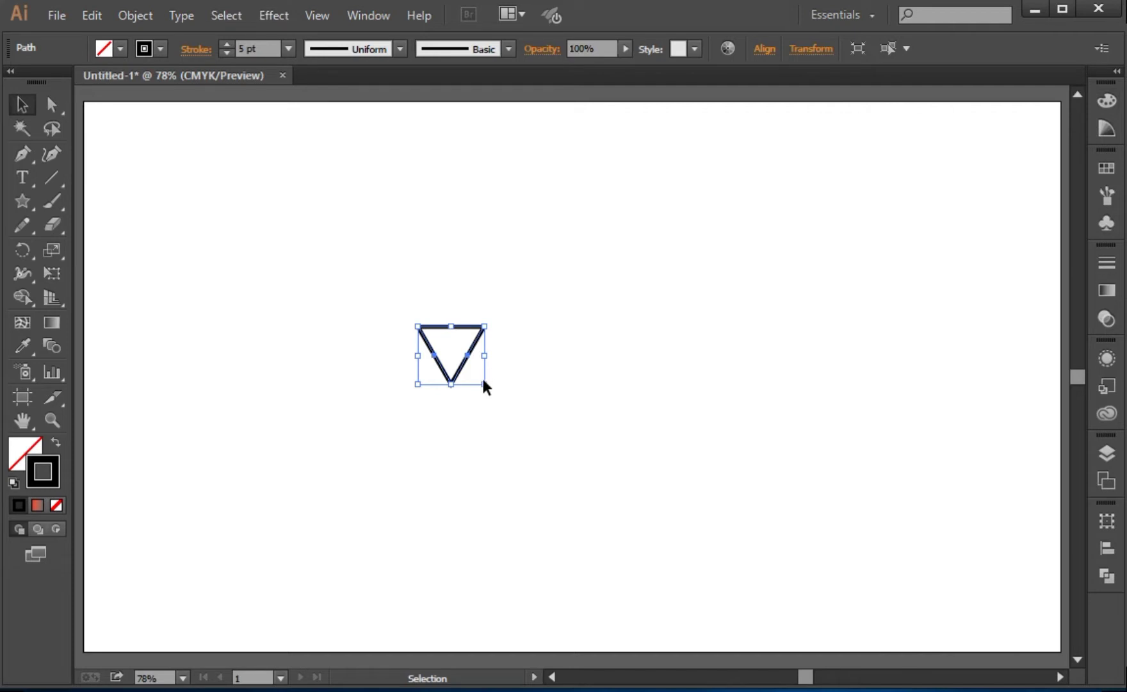
Step: Enlarge the triangle to about 474 × 410 px, centre it, and paste a copy
{"action": "mouse_move", "coordinate": [485, 384]}
{"action": "left_mouse_down"}
{"action": "mouse_move", "coordinate": [637, 521]}
{"action": "mouse_move", "coordinate": [610, 499]}
{"action": "left_mouse_up"}
{"action": "left_click_drag", "start_coordinate": [515, 387], "coordinate": [652, 400]}
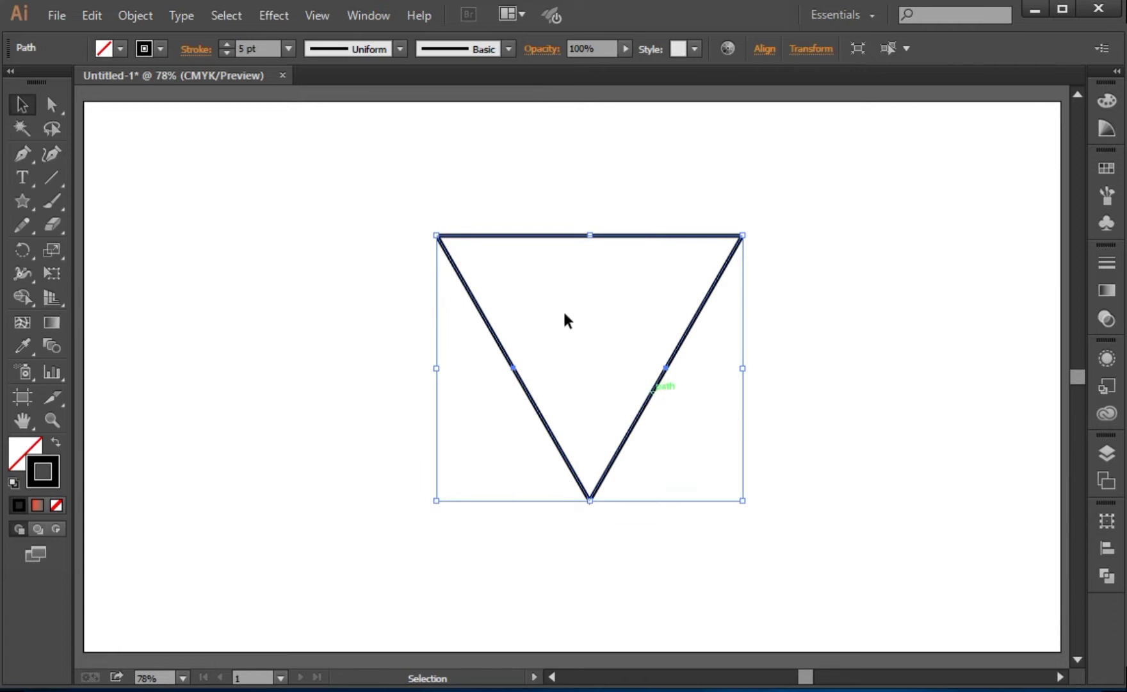
{"action": "left_click", "coordinate": [92, 14]}
{"action": "left_click", "coordinate": [144, 109]}
{"action": "left_click", "coordinate": [95, 13]}
{"action": "left_click", "coordinate": [155, 140]}
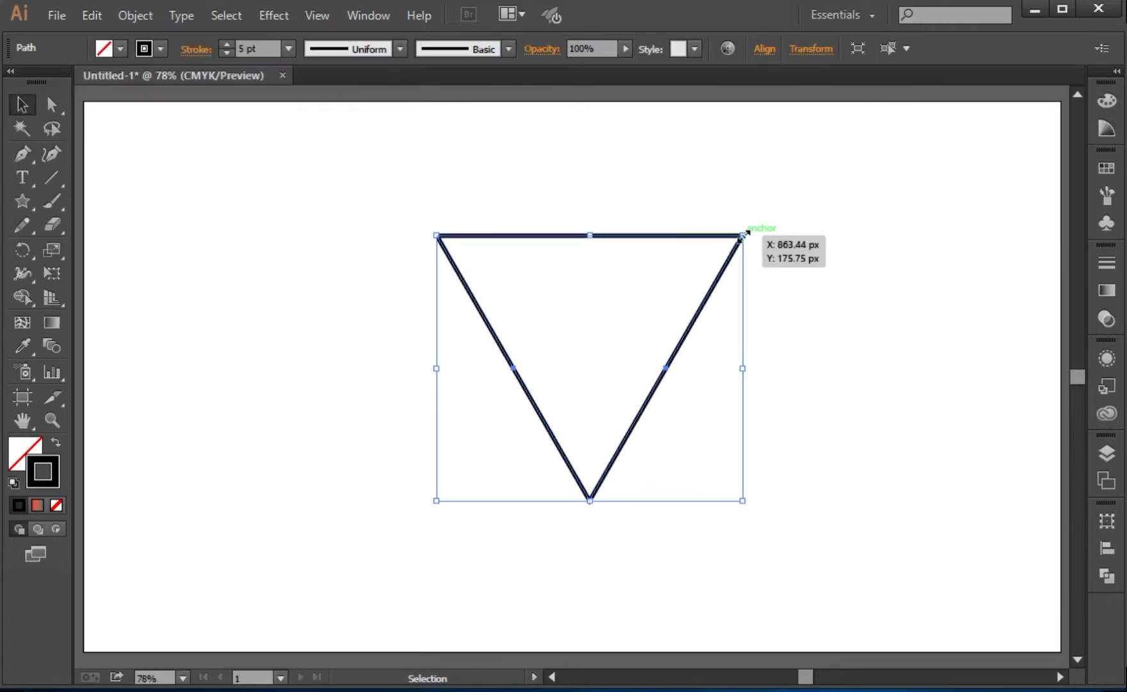
Step: Rotate the copy 180° and move it straight up to form a six-pointed star
{"action": "left_click_drag", "start_coordinate": [742, 229], "coordinate": [482, 479]}
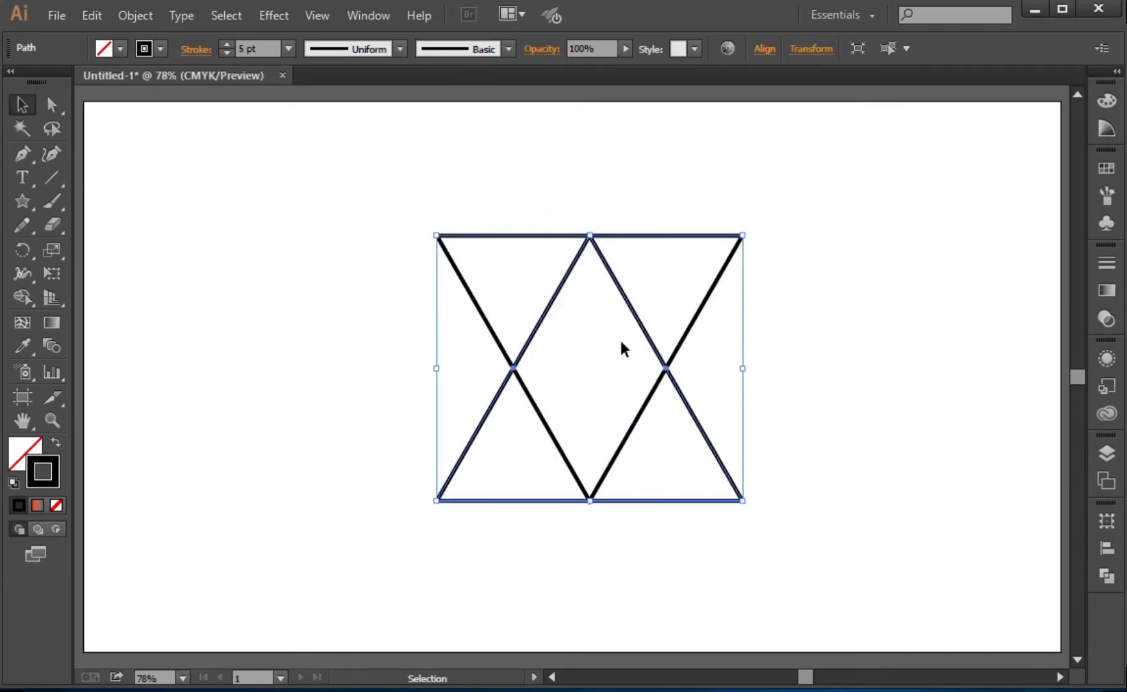
{"action": "left_click_drag", "start_coordinate": [640, 325], "coordinate": [638, 256]}
{"action": "left_click", "coordinate": [823, 294]}
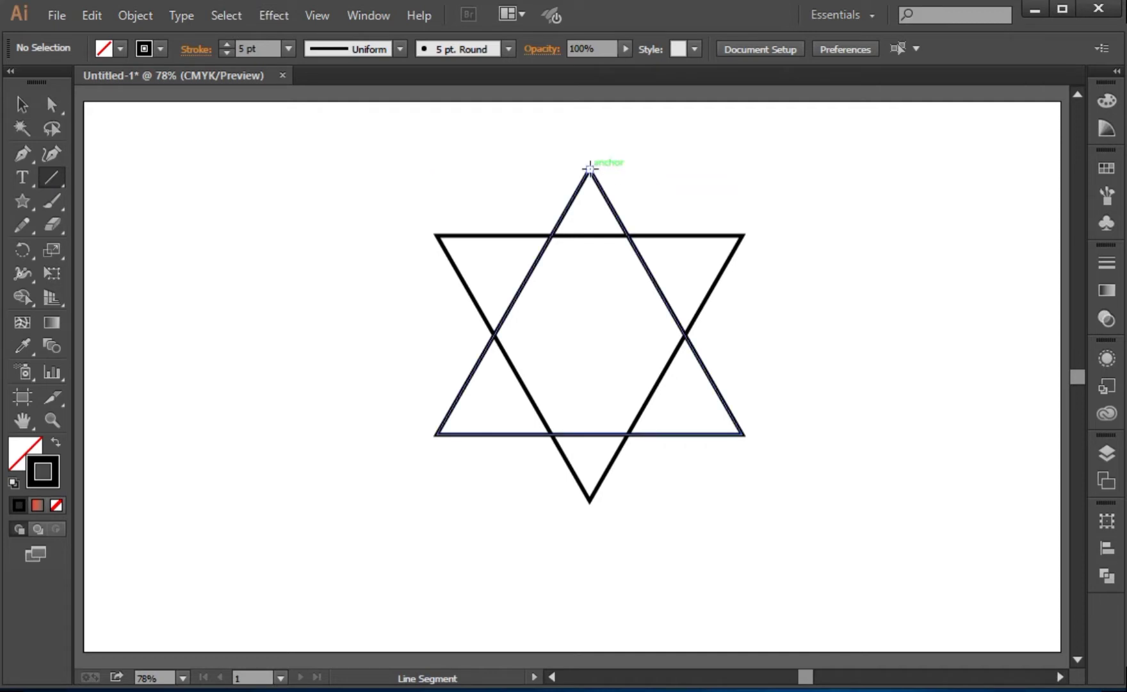
Step: Draw a vertical check line from the star's top point and zoom in on the apex
{"action": "left_click_drag", "start_coordinate": [589, 169], "coordinate": [590, 536]}
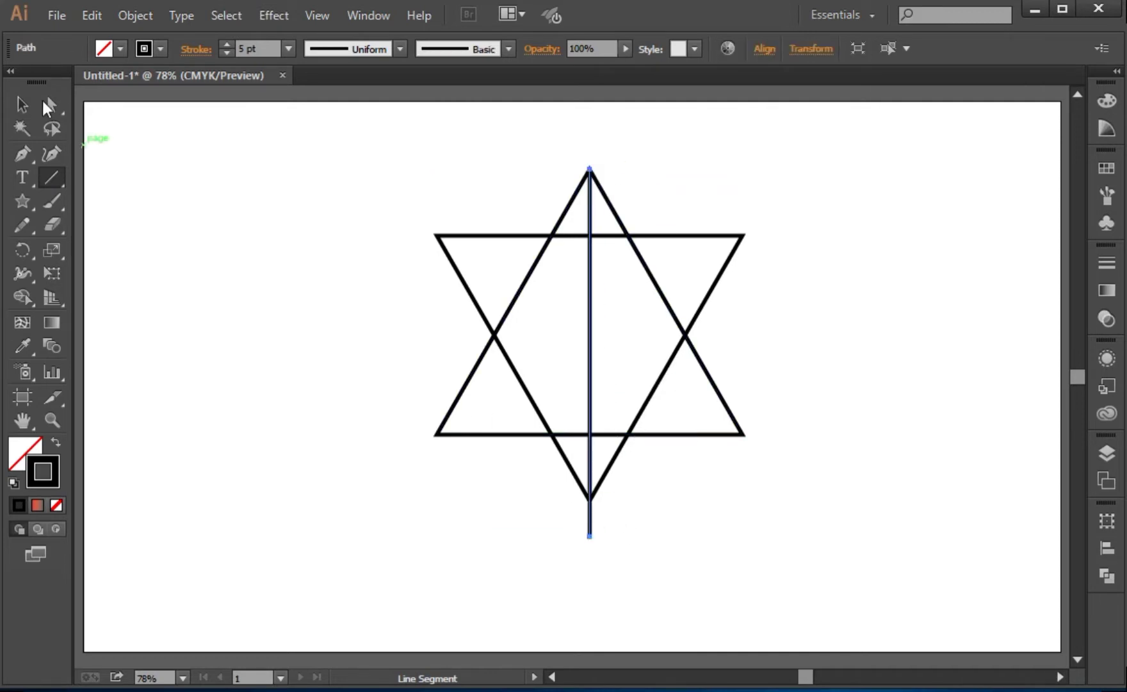
{"action": "left_click", "coordinate": [21, 104]}
{"action": "left_click", "coordinate": [55, 420]}
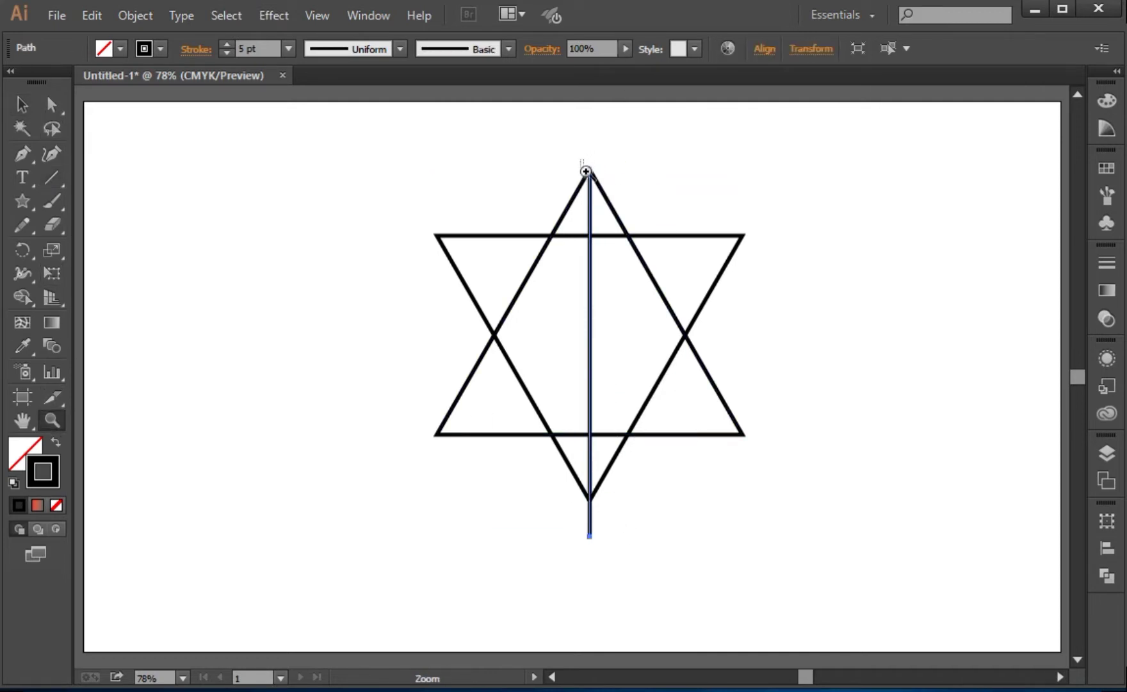
{"action": "left_click_drag", "start_coordinate": [585, 171], "coordinate": [608, 184]}
{"action": "left_click", "coordinate": [21, 104]}
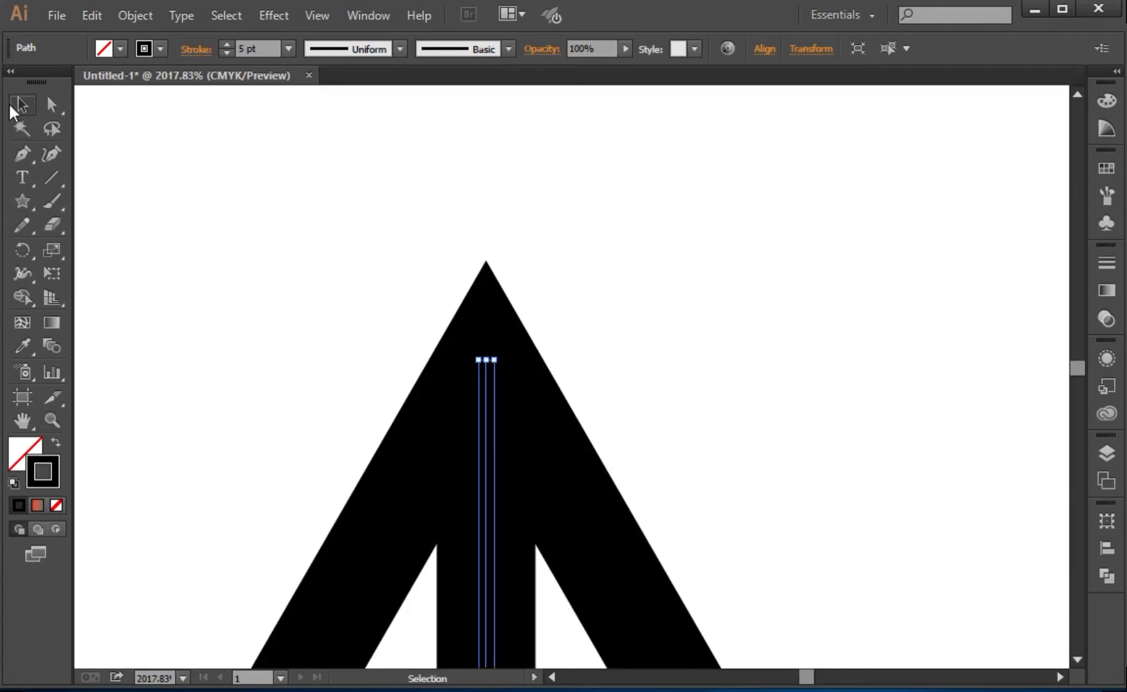
{"action": "left_click", "coordinate": [516, 397]}
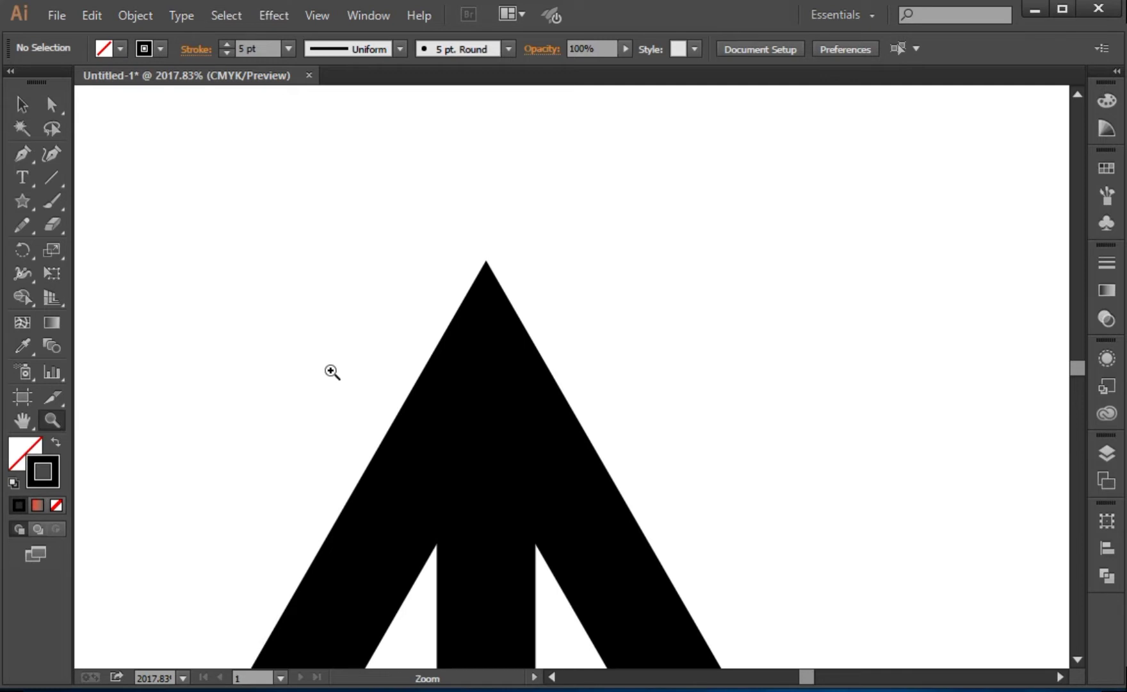
Step: Zoom in on the star's bottom point to check it meets the vertical line
{"action": "scroll", "coordinate": [330, 370], "scroll_direction": "down", "scroll_amount": 2}
{"action": "scroll", "coordinate": [559, 403], "scroll_direction": "down", "scroll_amount": 3}
{"action": "scroll", "coordinate": [786, 408], "scroll_direction": "right", "scroll_amount": 3}
{"action": "scroll", "coordinate": [348, 439], "scroll_direction": "right", "scroll_amount": 4}
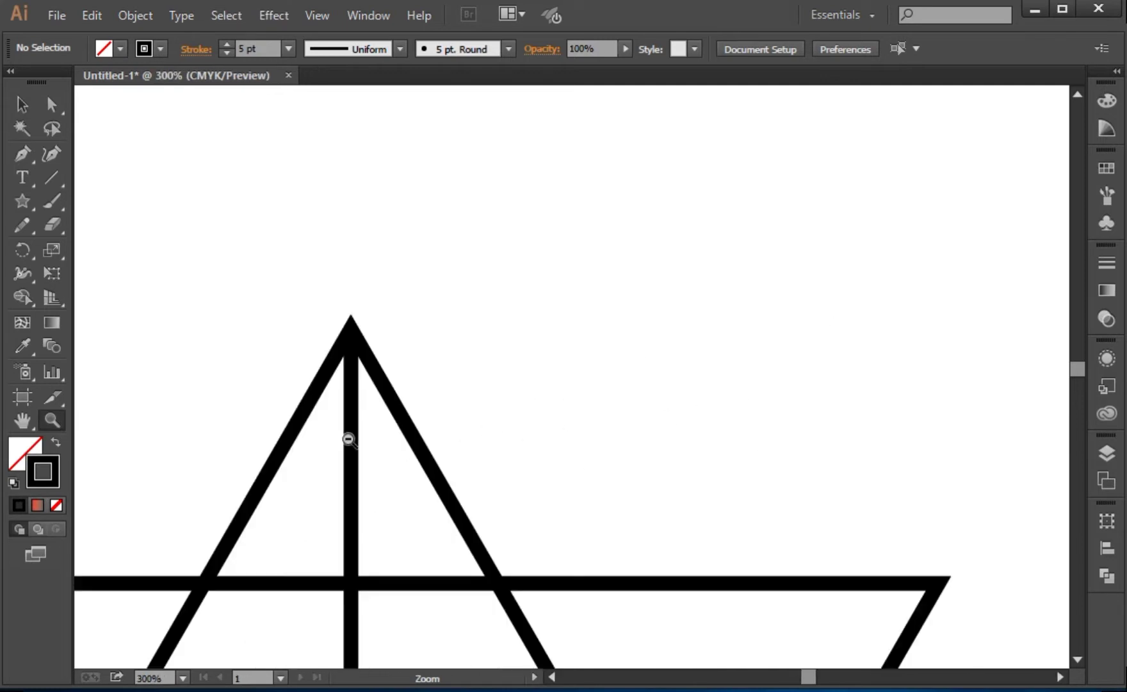
{"action": "scroll", "coordinate": [347, 439], "scroll_direction": "down", "scroll_amount": 3}
{"action": "left_click_drag", "start_coordinate": [821, 482], "coordinate": [513, 285]}
{"action": "left_click_drag", "start_coordinate": [550, 477], "coordinate": [628, 552]}
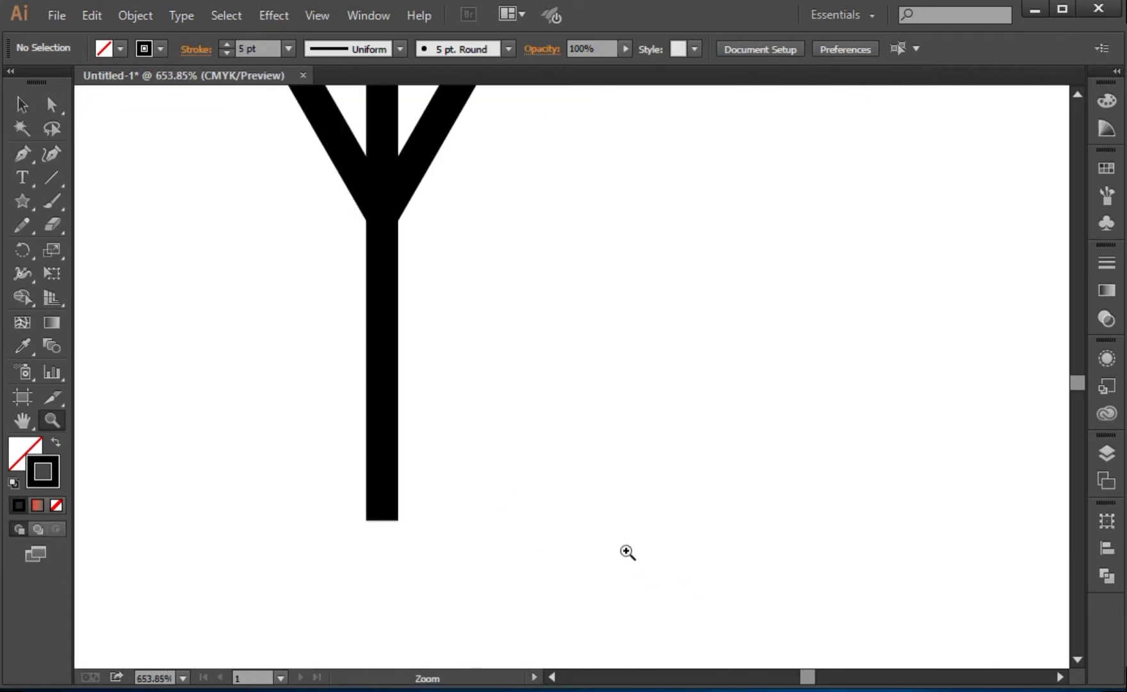
{"action": "left_click_drag", "start_coordinate": [323, 115], "coordinate": [456, 269]}
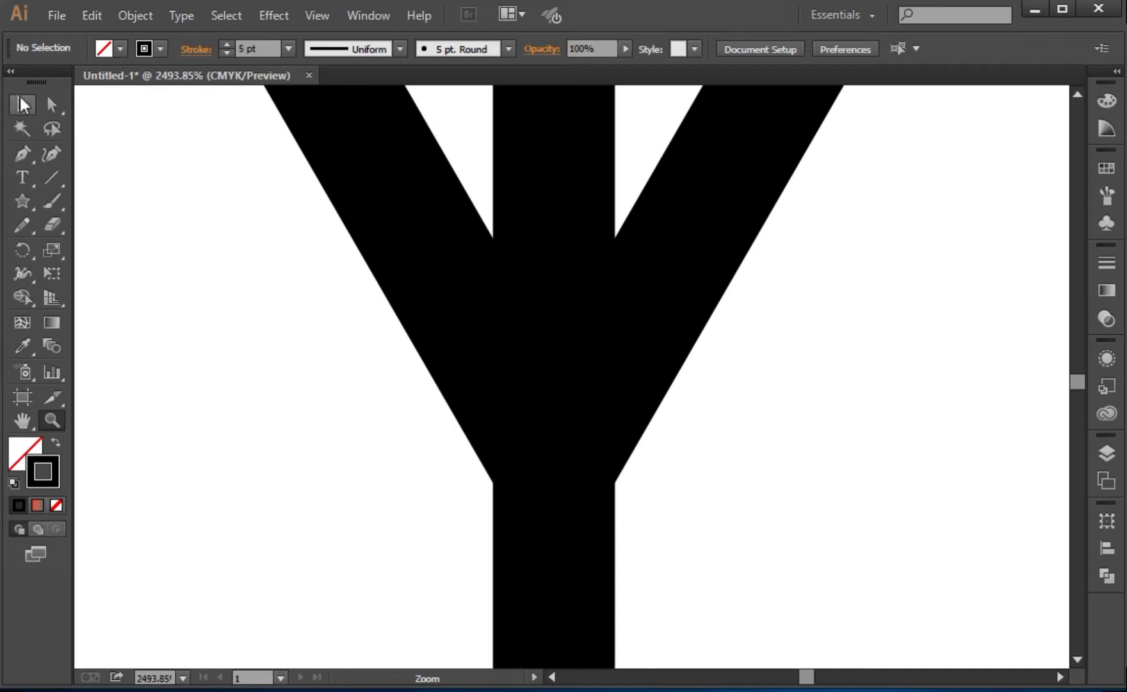
{"action": "key", "text": "ctrl+minus"}
{"action": "key", "text": "ctrl+minus"}
{"action": "key", "text": "ctrl+minus"}
{"action": "key", "text": "ctrl+minus"}
{"action": "key", "text": "ctrl+minus"}
{"action": "key", "text": "ctrl+minus"}
{"action": "key", "text": "ctrl+minus"}
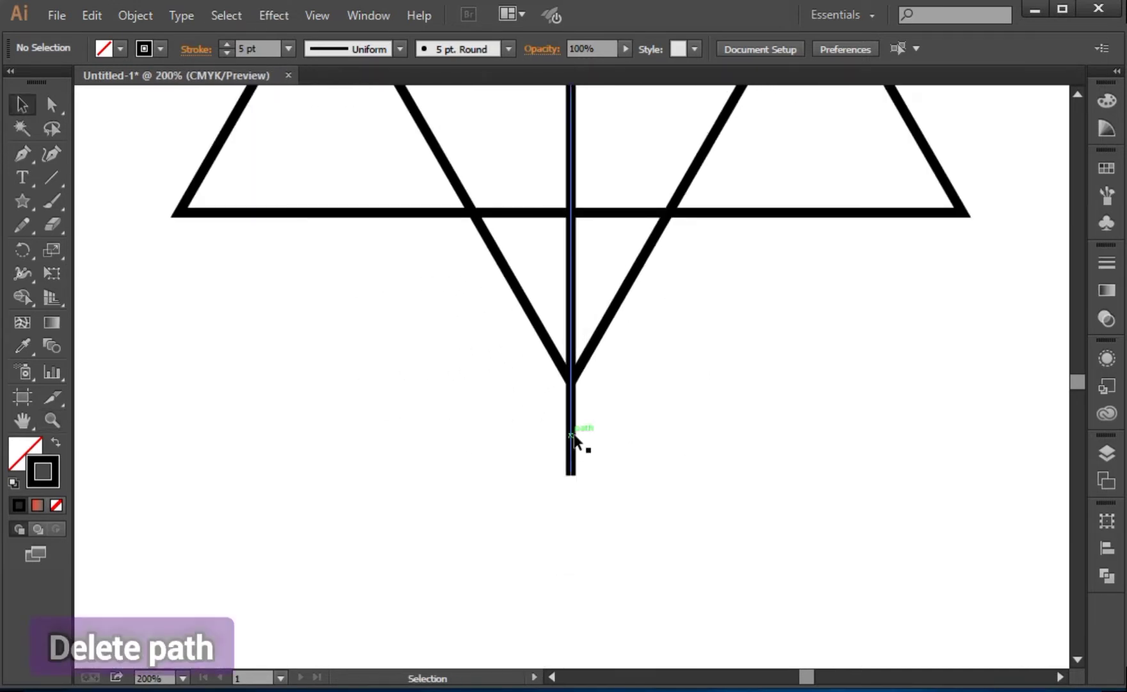
Step: Delete the check line and draw a tall thin rectangle left of the star
{"action": "left_click", "coordinate": [570, 442]}
{"action": "key", "text": "Delete"}
{"action": "left_click_drag", "start_coordinate": [744, 385], "coordinate": [730, 561]}
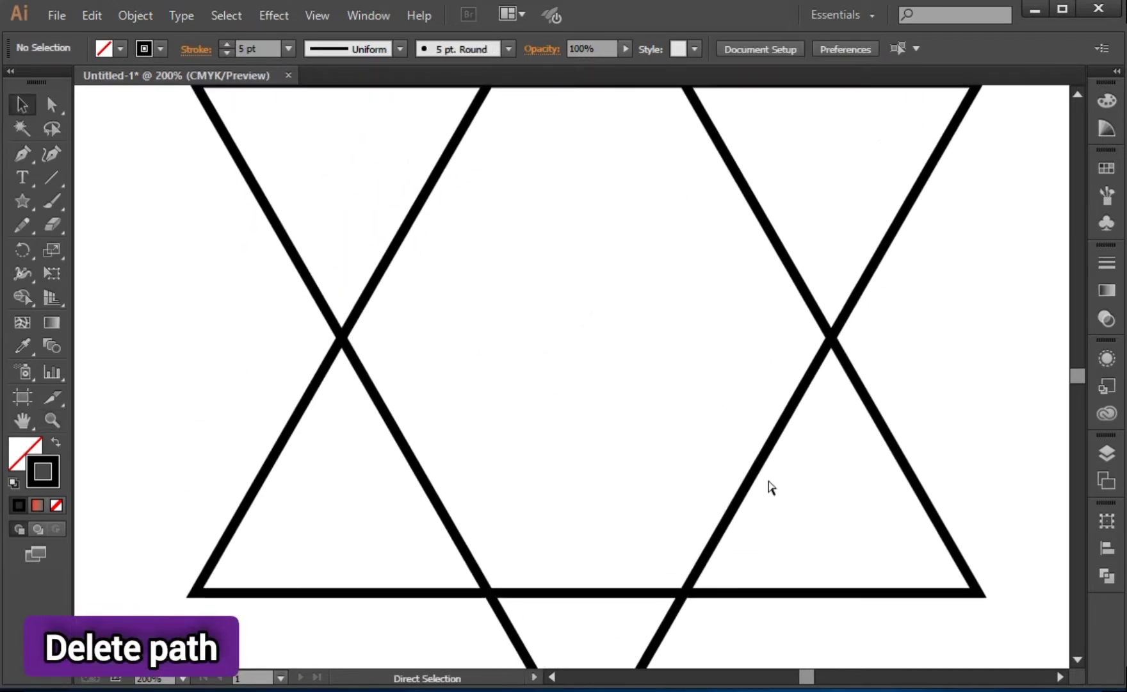
{"action": "key", "text": "ctrl+minus"}
{"action": "left_click_drag", "start_coordinate": [22, 202], "coordinate": [103, 200]}
{"action": "left_click_drag", "start_coordinate": [205, 187], "coordinate": [231, 640]}
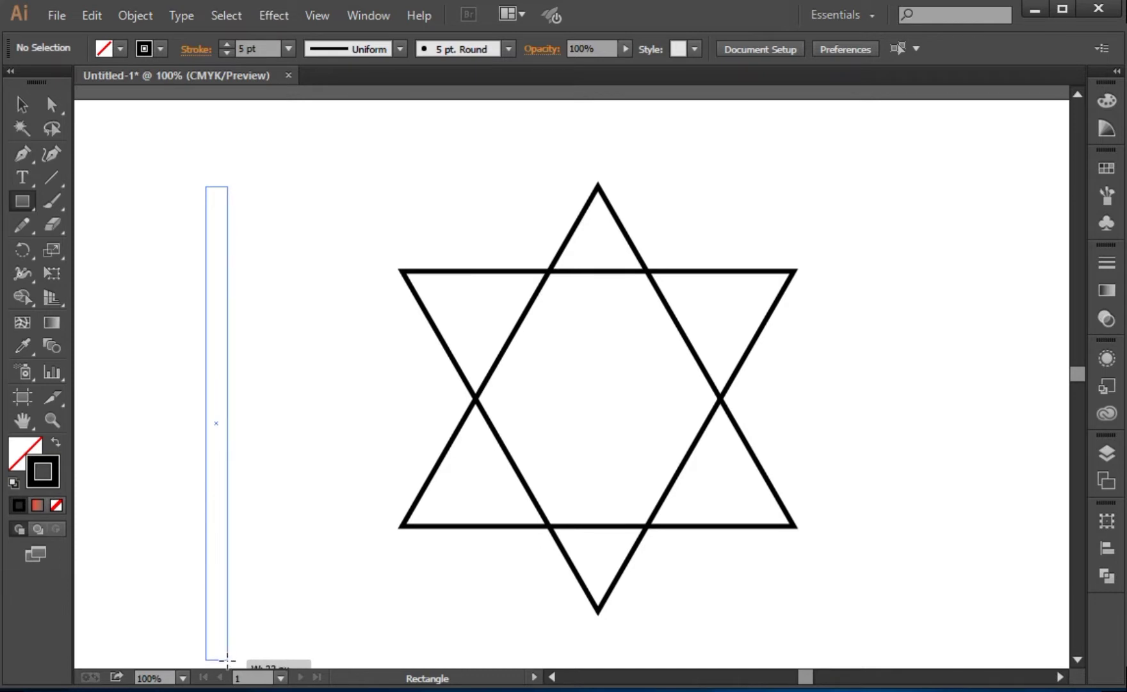
Step: Fill the rectangle black and rotate it onto the star's left edge
{"action": "left_click_drag", "start_coordinate": [231, 653], "coordinate": [227, 661]}
{"action": "left_click", "coordinate": [55, 444]}
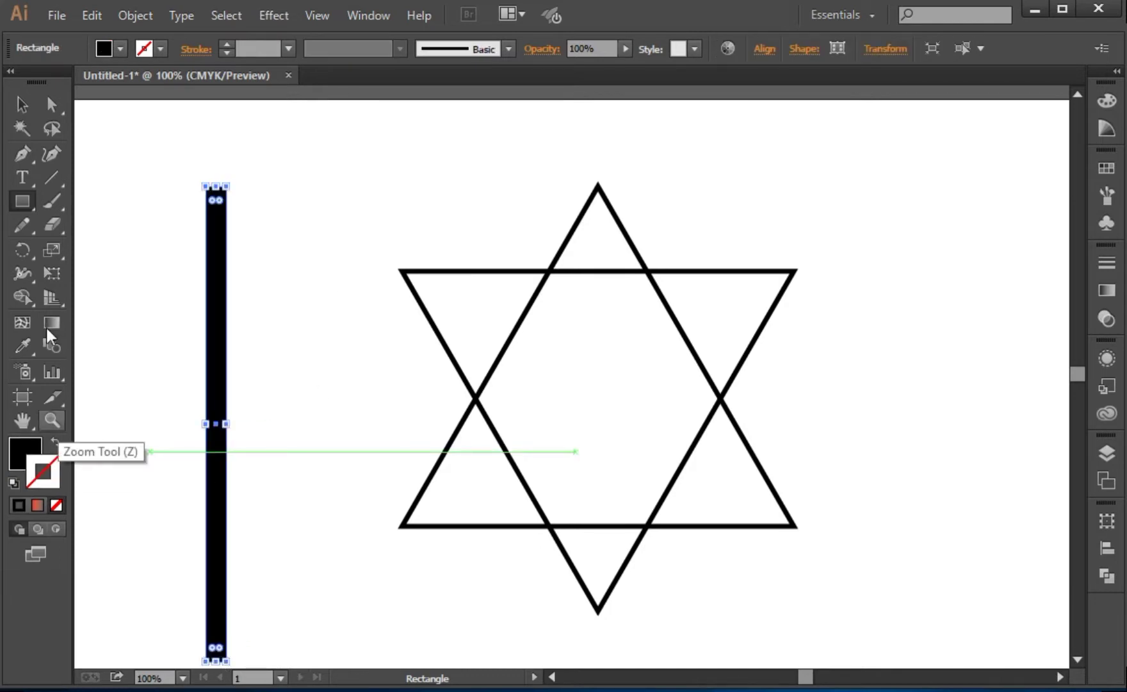
{"action": "left_click", "coordinate": [21, 105]}
{"action": "left_click_drag", "start_coordinate": [215, 370], "coordinate": [378, 374]}
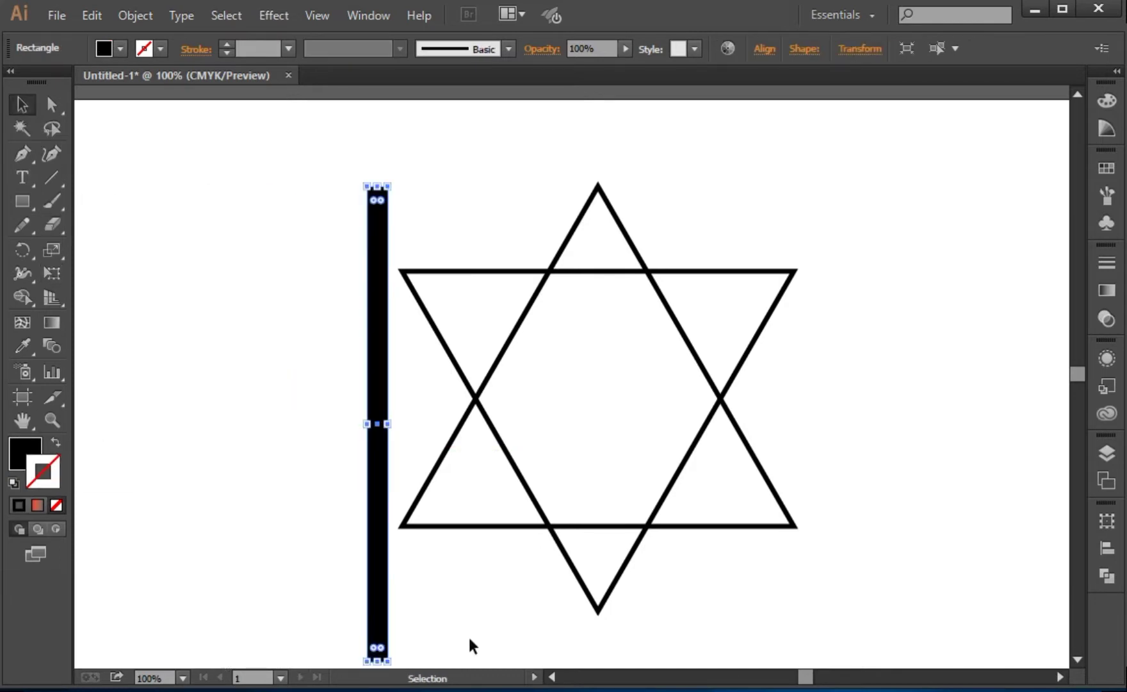
{"action": "mouse_move", "coordinate": [394, 662]}
{"action": "left_mouse_down"}
{"action": "mouse_move", "coordinate": [533, 642]}
{"action": "mouse_move", "coordinate": [506, 653]}
{"action": "left_mouse_up"}
{"action": "left_click_drag", "start_coordinate": [423, 520], "coordinate": [528, 541]}
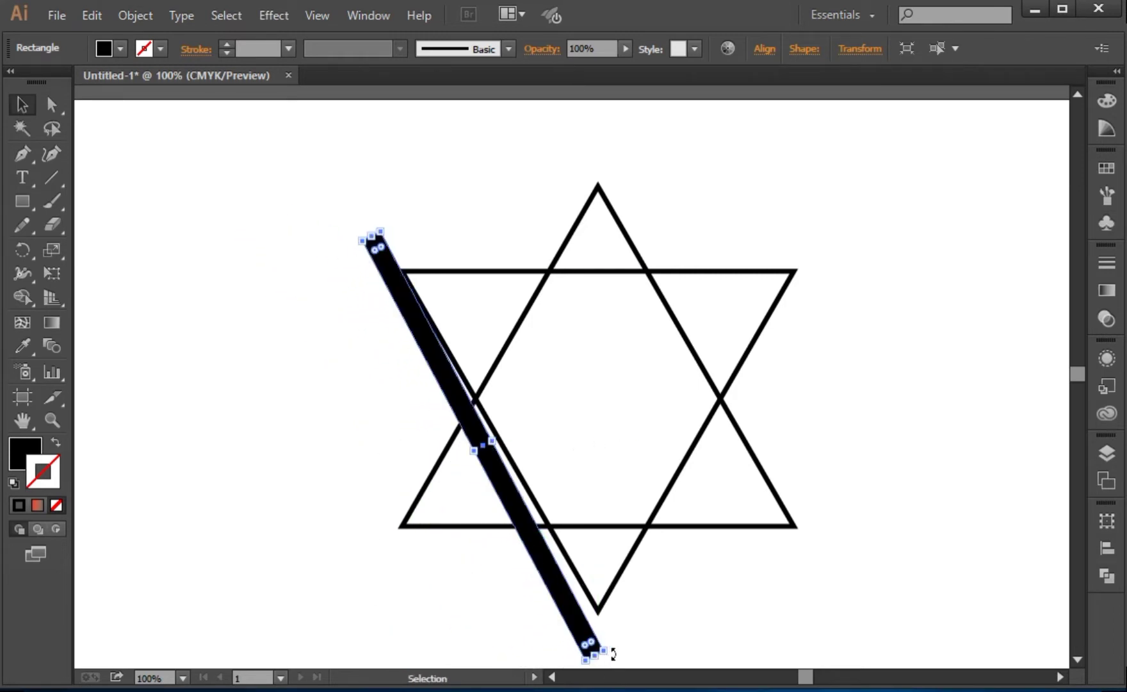
Step: Fine-tune the bar's angle by about 1° and -2° so it matches the star's edge
{"action": "mouse_move", "coordinate": [602, 650]}
{"action": "left_mouse_down"}
{"action": "mouse_move", "coordinate": [612, 636]}
{"action": "mouse_move", "coordinate": [601, 637]}
{"action": "left_mouse_up"}
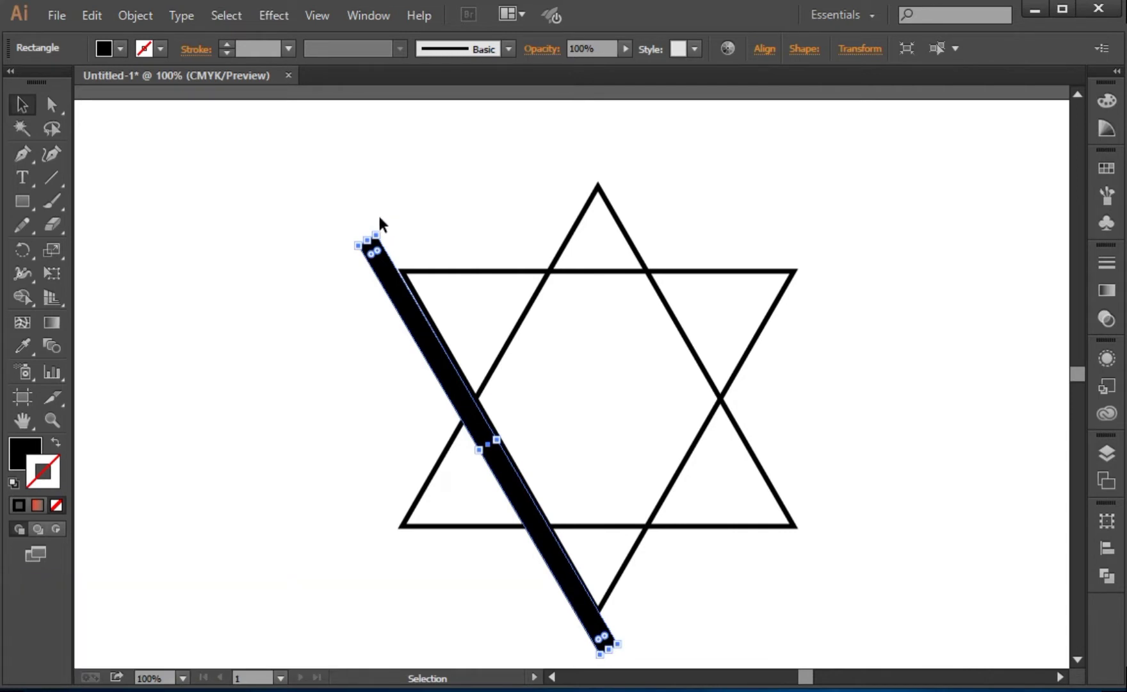
{"action": "left_click_drag", "start_coordinate": [378, 222], "coordinate": [370, 223]}
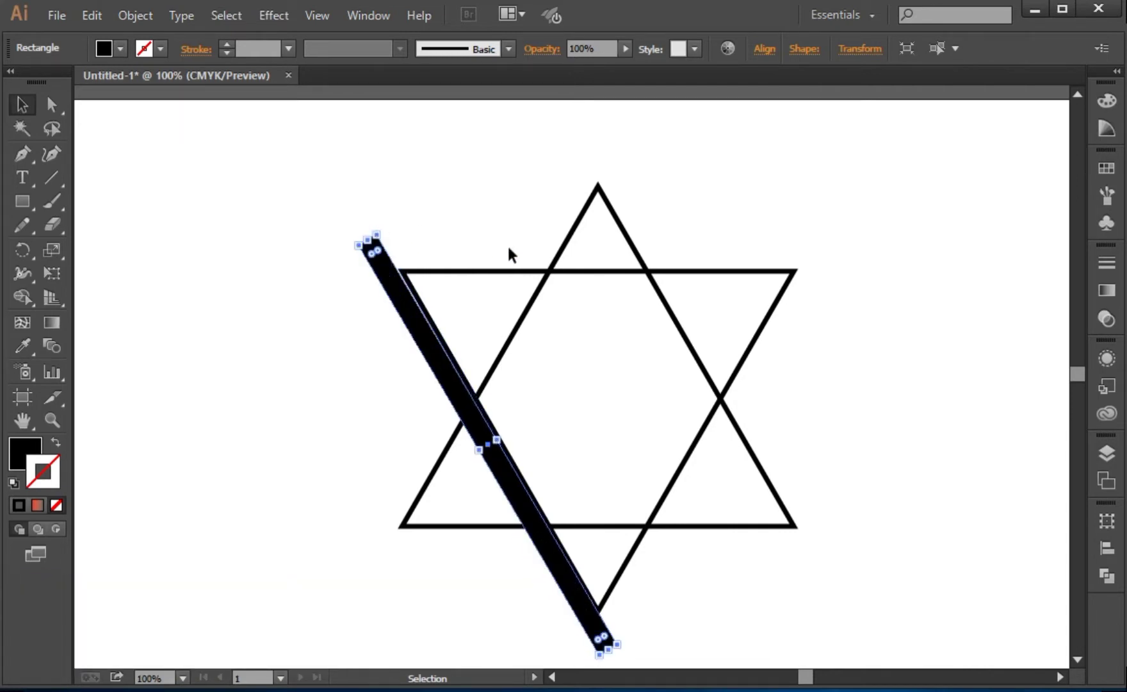
{"action": "left_click", "coordinate": [472, 201]}
{"action": "key", "text": "ctrl+plus"}
{"action": "key", "text": "ctrl+plus"}
{"action": "key", "text": "ctrl+plus"}
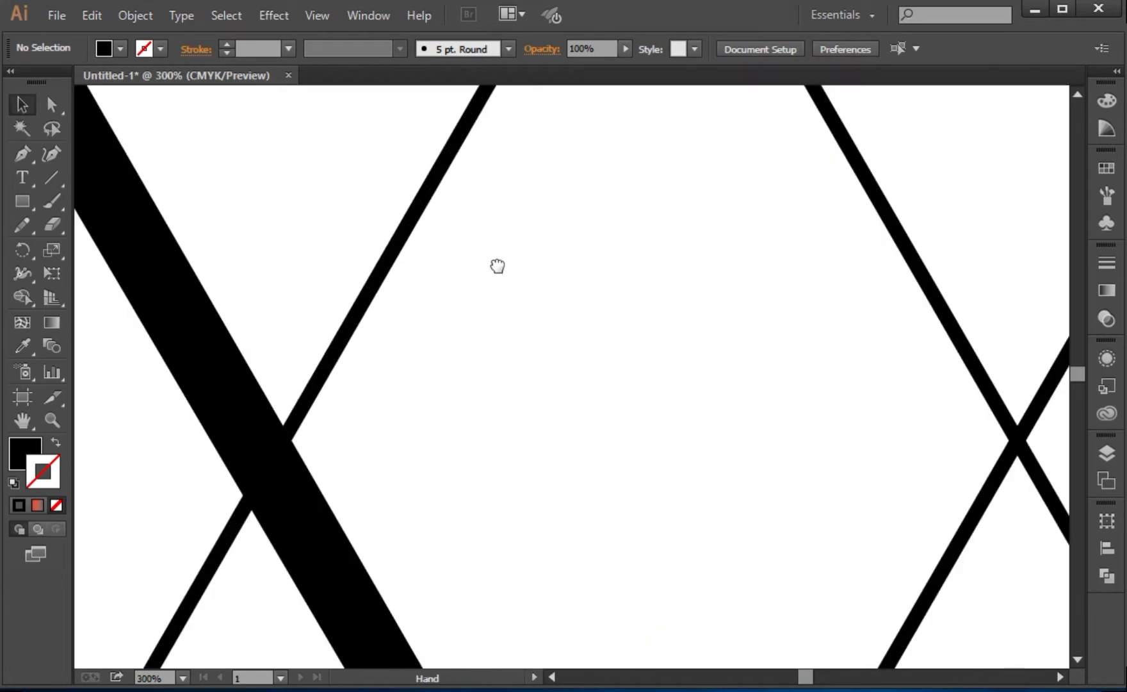
{"action": "left_click", "coordinate": [401, 234]}
{"action": "left_click_drag", "start_coordinate": [386, 199], "coordinate": [393, 193]}
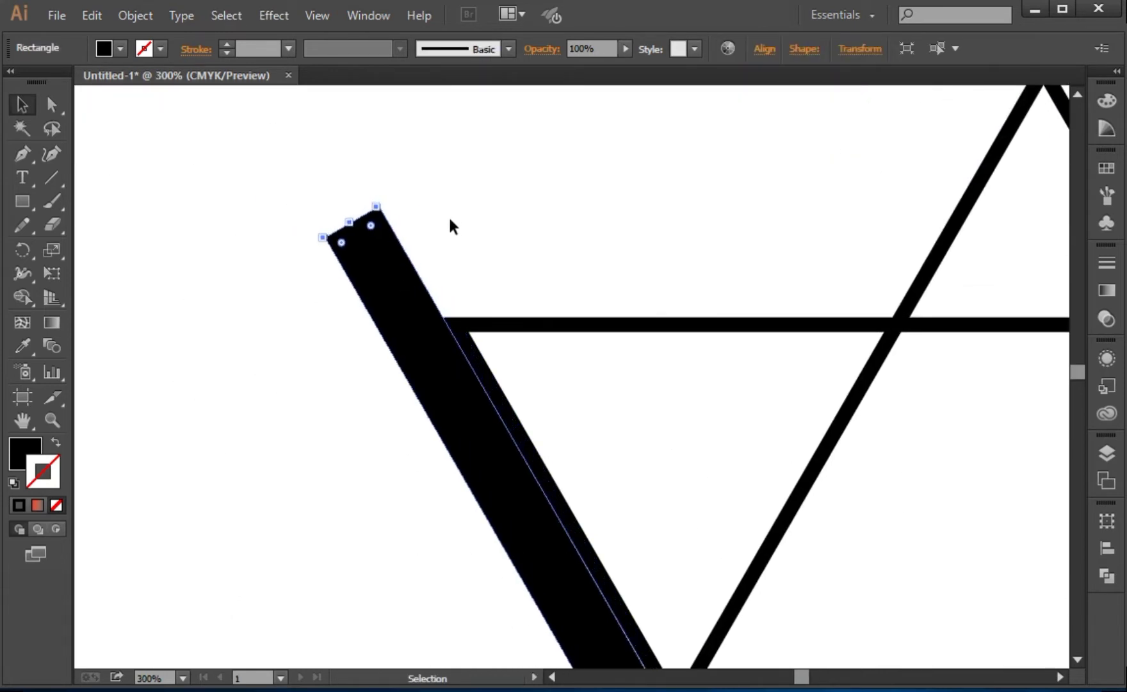
{"action": "key", "text": "ctrl+1"}
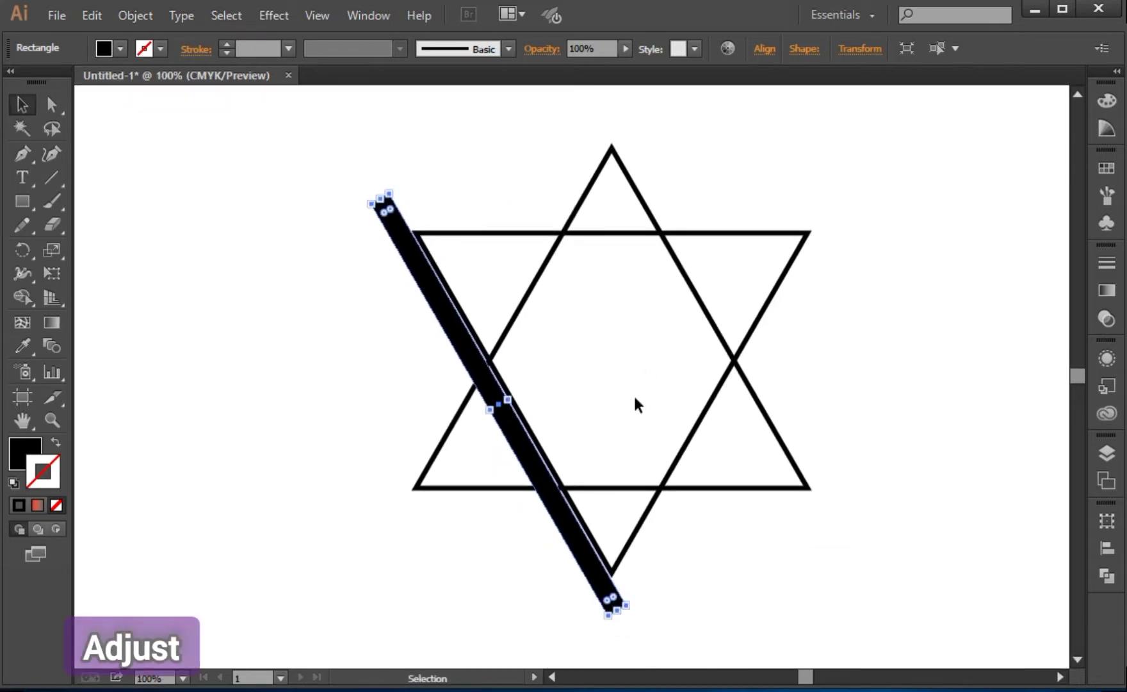
{"action": "left_click", "coordinate": [633, 400]}
{"action": "left_click", "coordinate": [537, 484]}
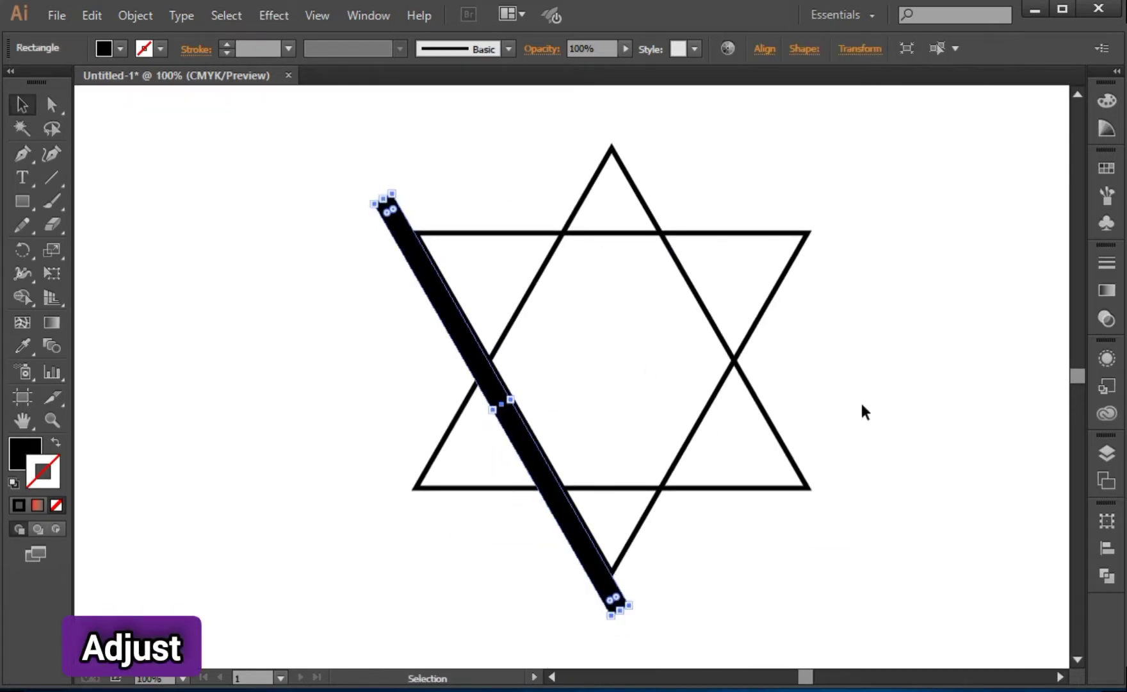
{"action": "left_click", "coordinate": [584, 439]}
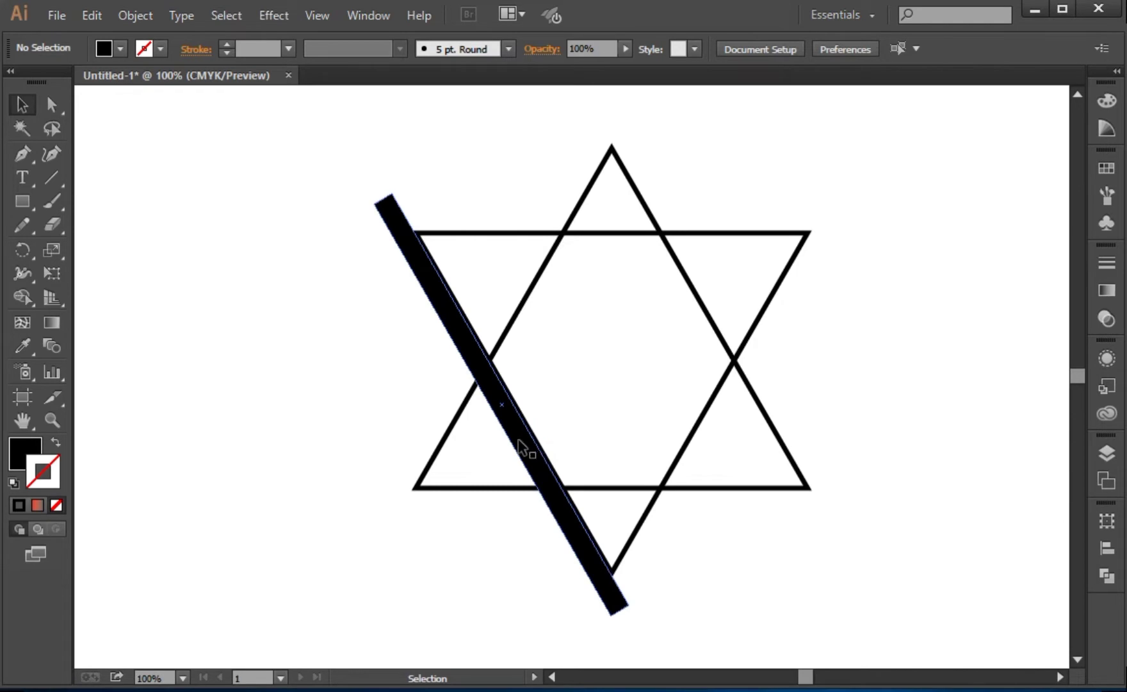
Step: Copy the diagonal bar and shift the copy to the right
{"action": "left_click", "coordinate": [104, 14]}
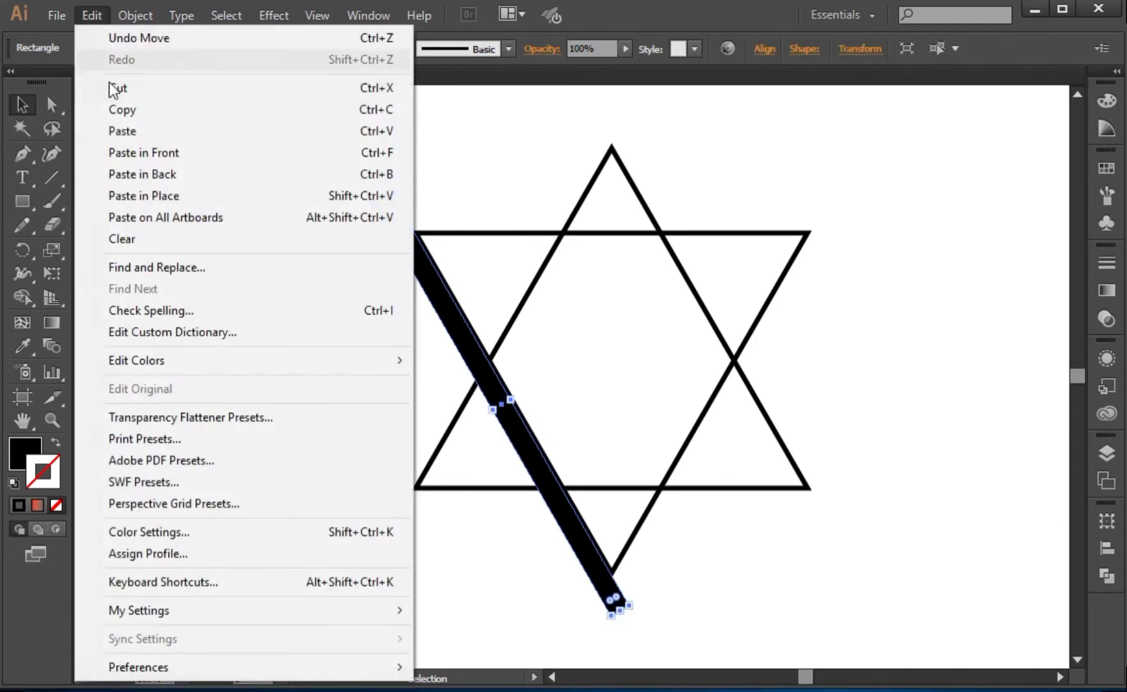
{"action": "left_click", "coordinate": [115, 110]}
{"action": "left_click", "coordinate": [91, 14]}
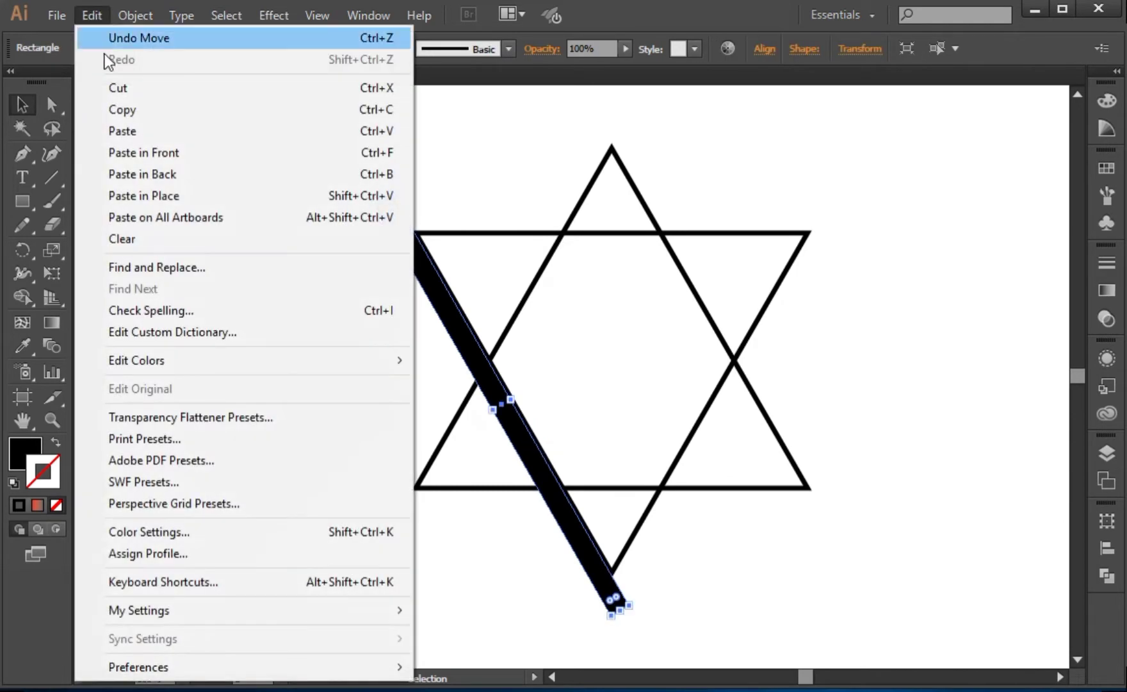
{"action": "left_click", "coordinate": [137, 154]}
{"action": "left_click_drag", "start_coordinate": [468, 341], "coordinate": [598, 293]}
Step: Zoom in to nudge the second bar a few pixels right, then zoom back out
{"action": "left_click", "coordinate": [577, 167]}
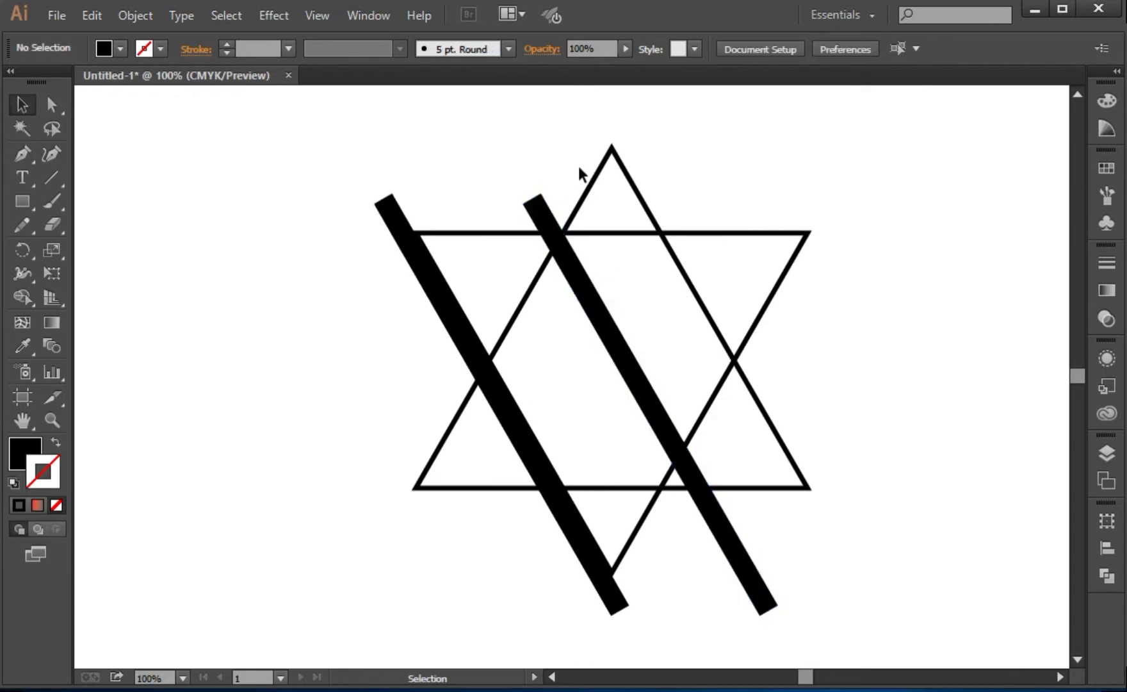
{"action": "key", "text": "ctrl+equal"}
{"action": "key", "text": "ctrl+equal"}
{"action": "key", "text": "ctrl+equal"}
{"action": "key", "text": "n"}
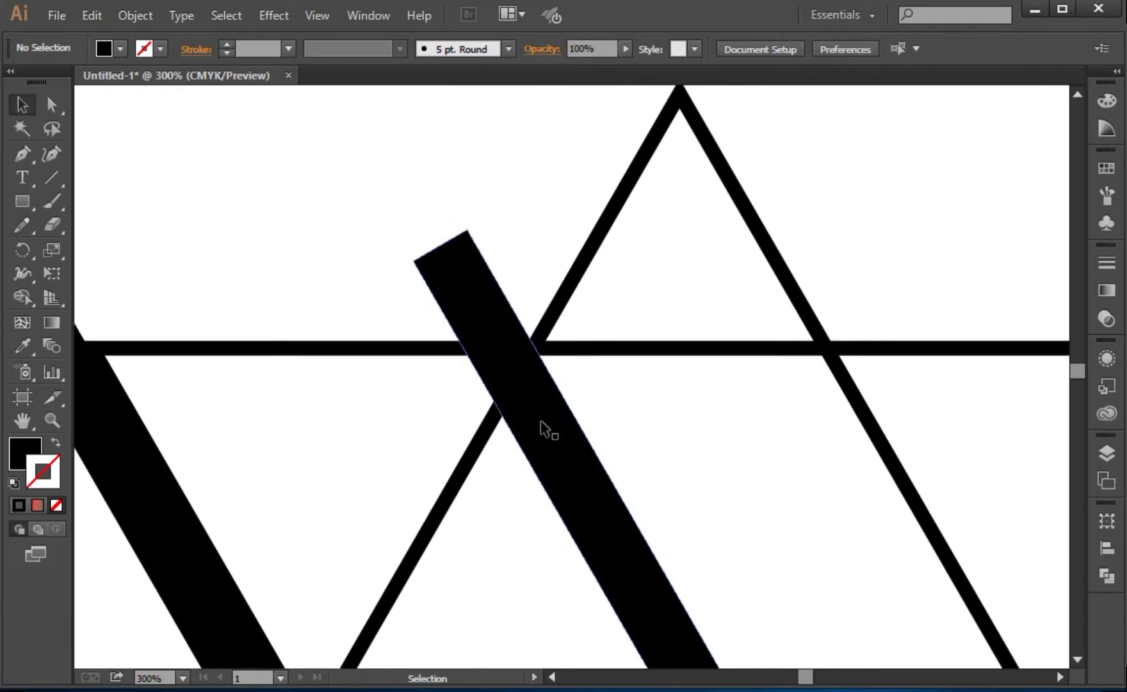
{"action": "left_click_drag", "start_coordinate": [541, 424], "coordinate": [551, 428]}
{"action": "left_click", "coordinate": [520, 212]}
{"action": "key", "text": "ctrl+minus"}
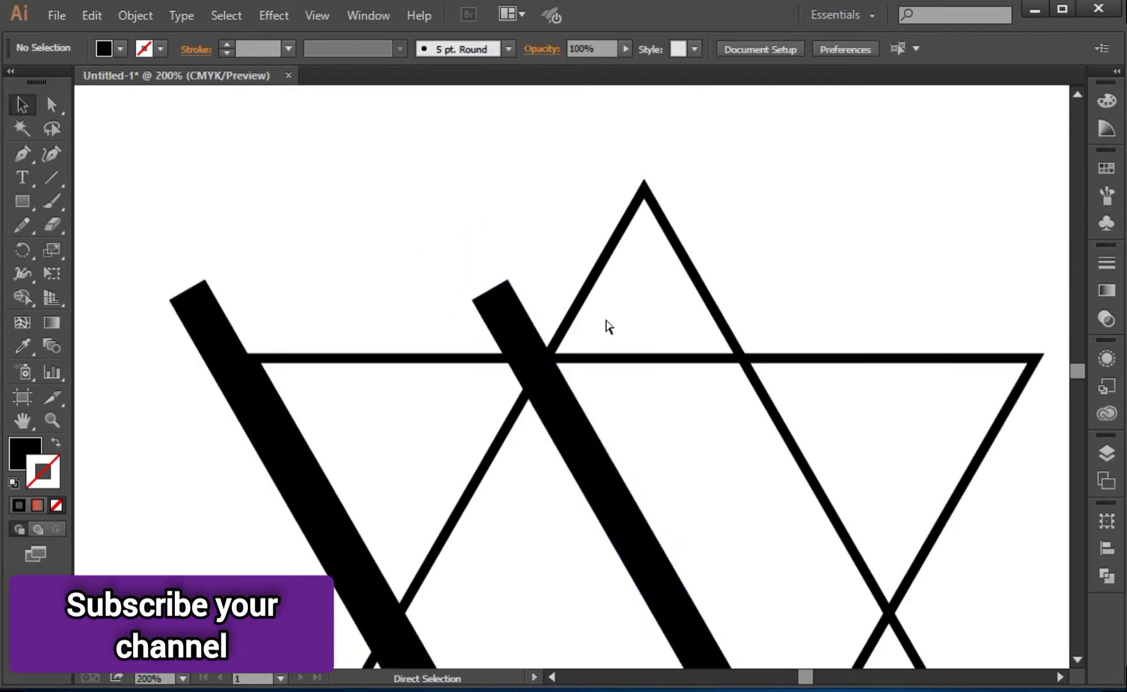
{"action": "key", "text": "ctrl+minus"}
{"action": "key", "text": "ctrl+minus"}
Step: Paste a copy of the right bar in front and reflect it to lean the other way
{"action": "left_click_drag", "start_coordinate": [725, 342], "coordinate": [452, 314]}
{"action": "left_click", "coordinate": [395, 322]}
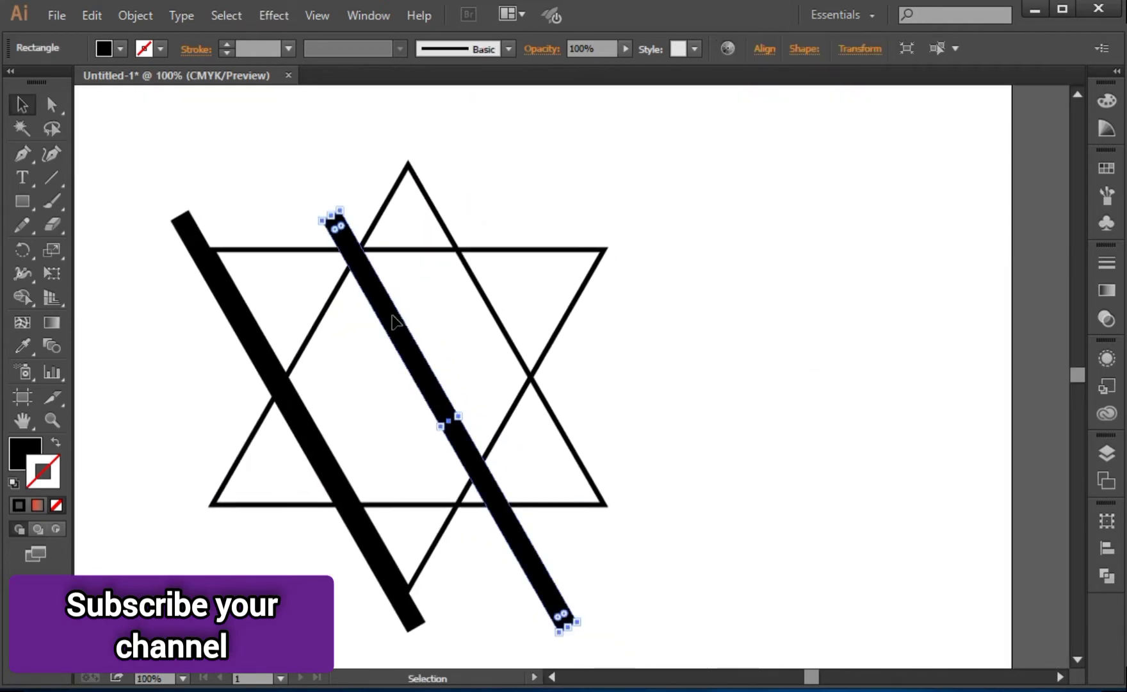
{"action": "left_click", "coordinate": [137, 16]}
{"action": "left_click", "coordinate": [125, 108]}
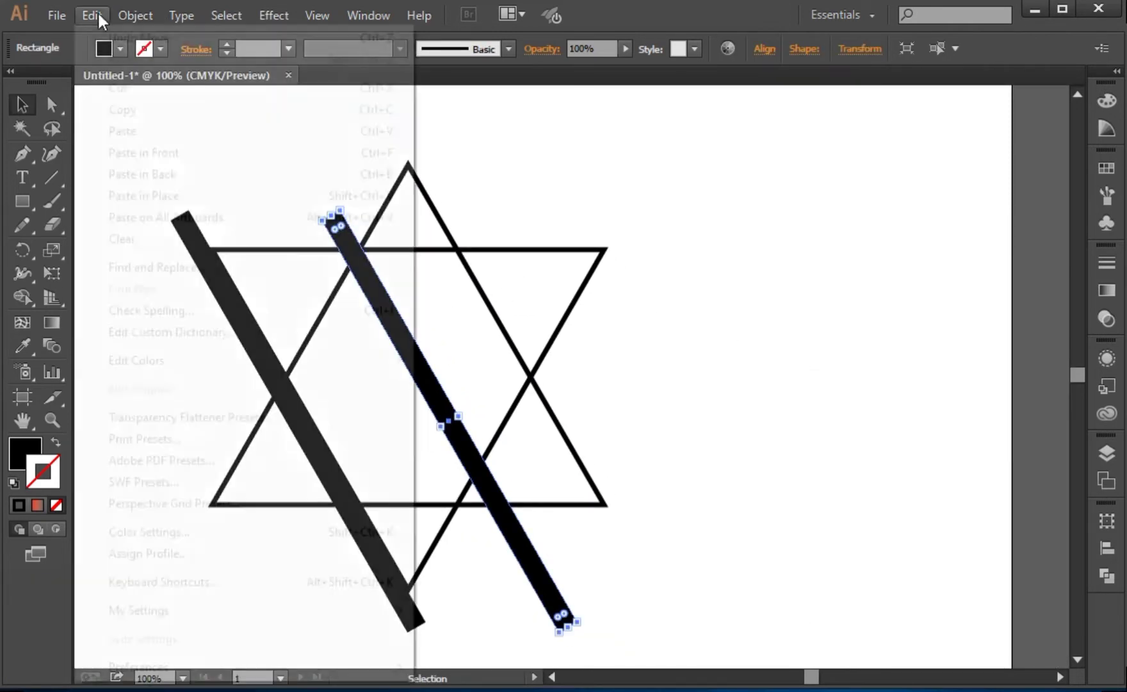
{"action": "left_click", "coordinate": [147, 154]}
{"action": "left_click_drag", "start_coordinate": [402, 296], "coordinate": [709, 282]}
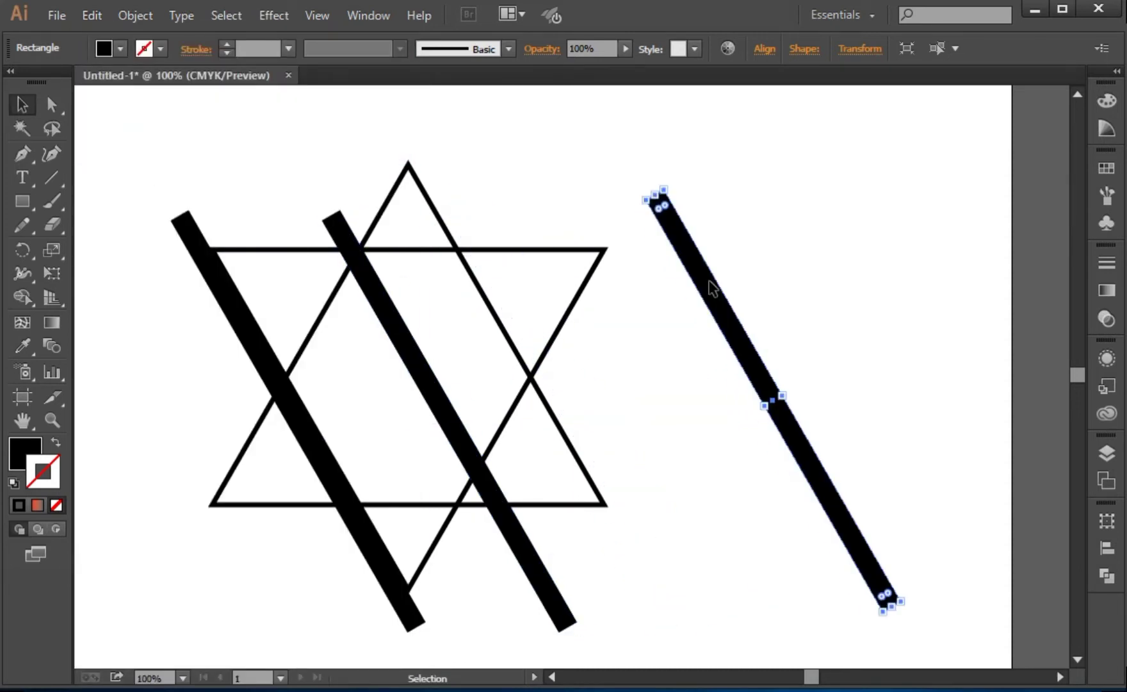
{"action": "right_click", "coordinate": [712, 288]}
{"action": "mouse_move", "coordinate": [810, 537]}
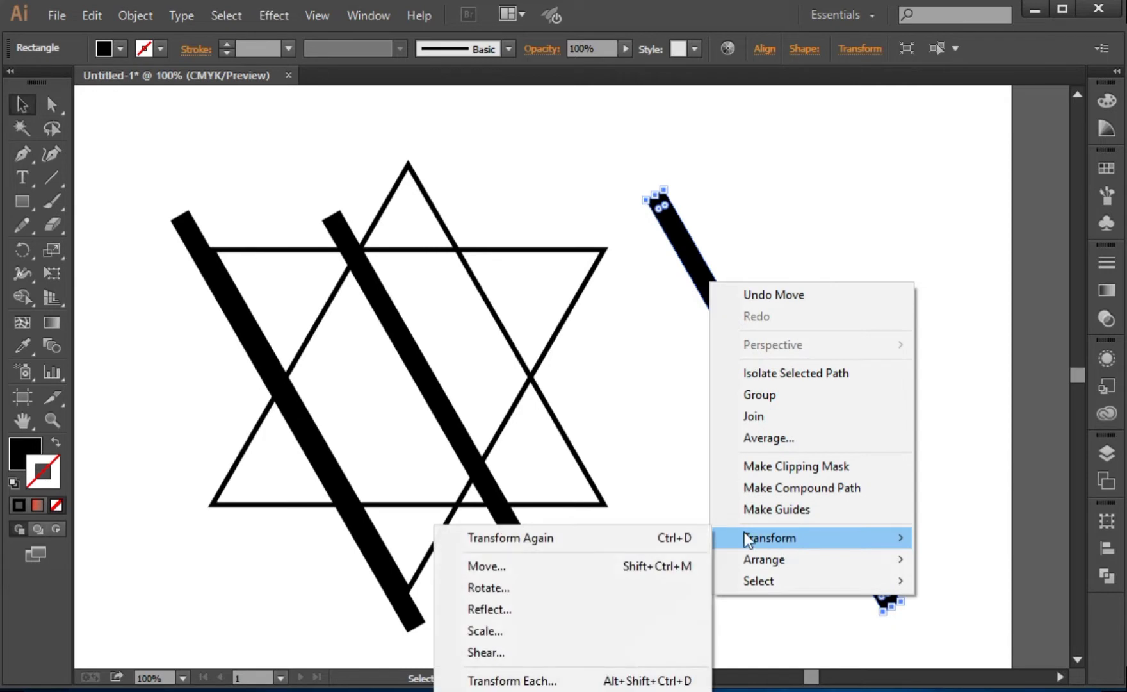
{"action": "left_click", "coordinate": [613, 618]}
{"action": "left_click", "coordinate": [866, 651]}
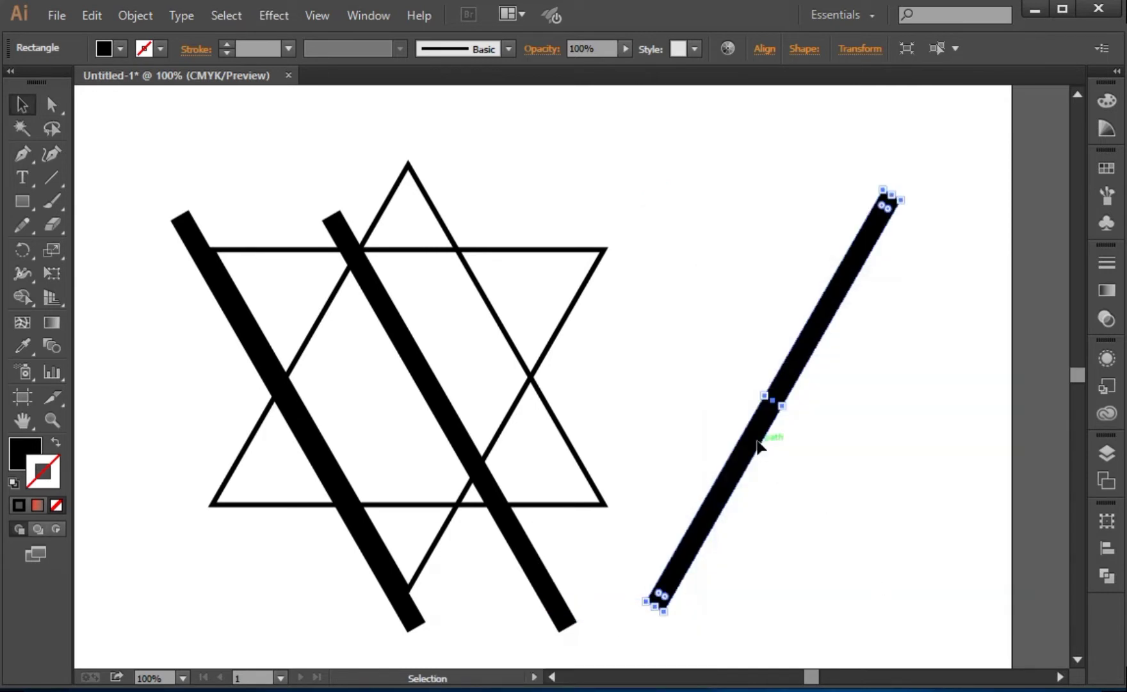
Step: Position the mirrored bar over the star as a V and place a copy further left
{"action": "left_click", "coordinate": [722, 455]}
{"action": "left_click_drag", "start_coordinate": [768, 410], "coordinate": [494, 441]}
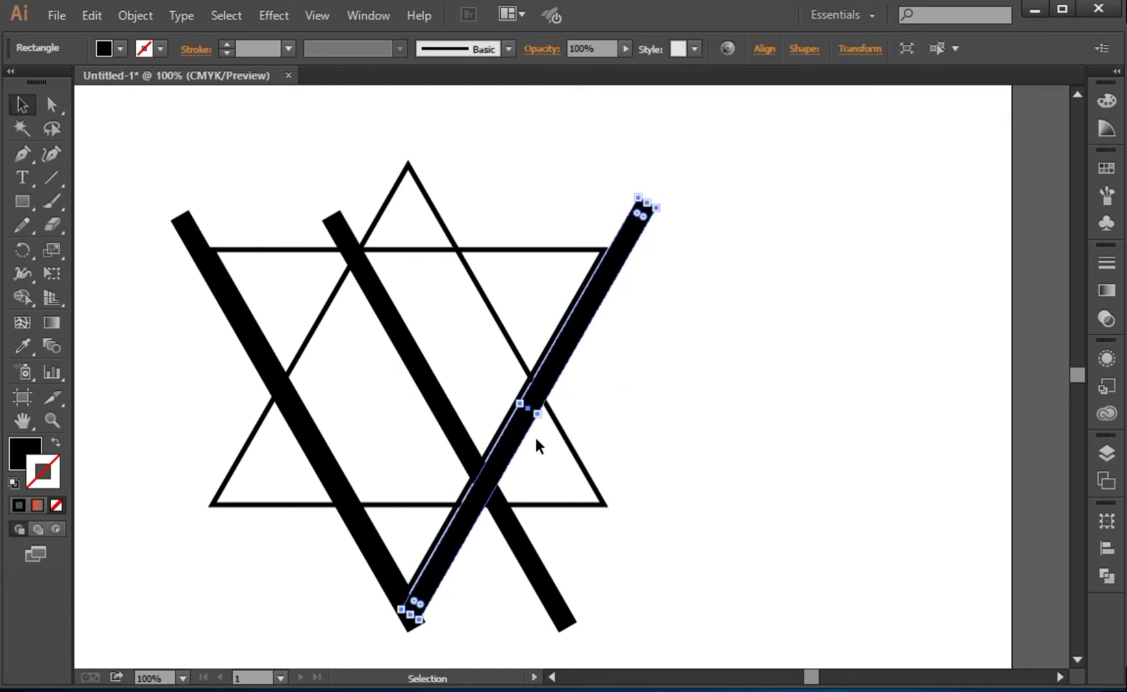
{"action": "key", "text": "Left"}
{"action": "key", "text": "Left"}
{"action": "key", "text": "Left"}
{"action": "key", "text": "Down"}
{"action": "key", "text": "Down"}
{"action": "key", "text": "Down"}
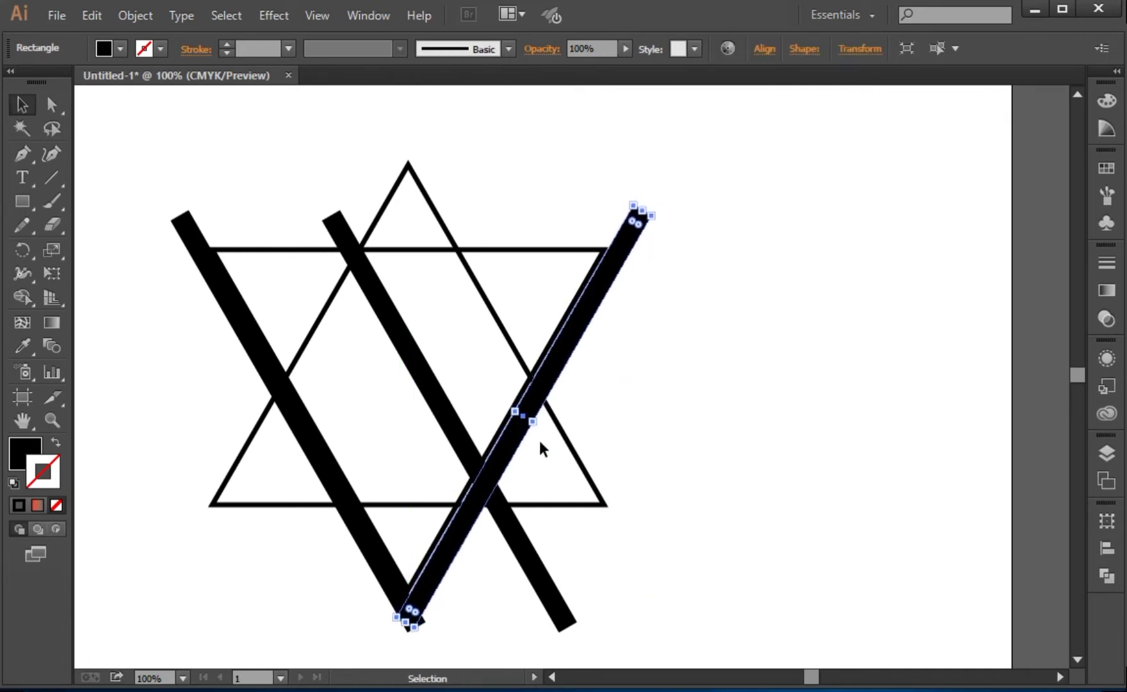
{"action": "key", "text": "Left"}
{"action": "key", "text": "Left"}
{"action": "key", "text": "Left"}
{"action": "key", "text": "Down"}
{"action": "key", "text": "Down"}
{"action": "key", "text": "Down"}
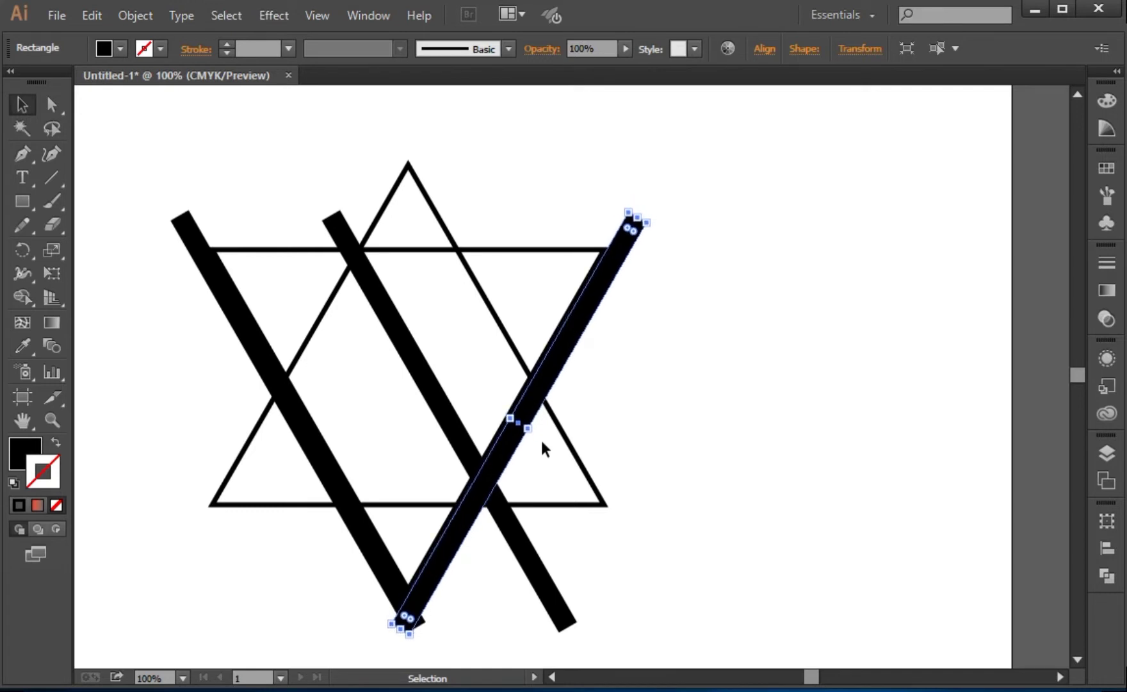
{"action": "left_click", "coordinate": [886, 458]}
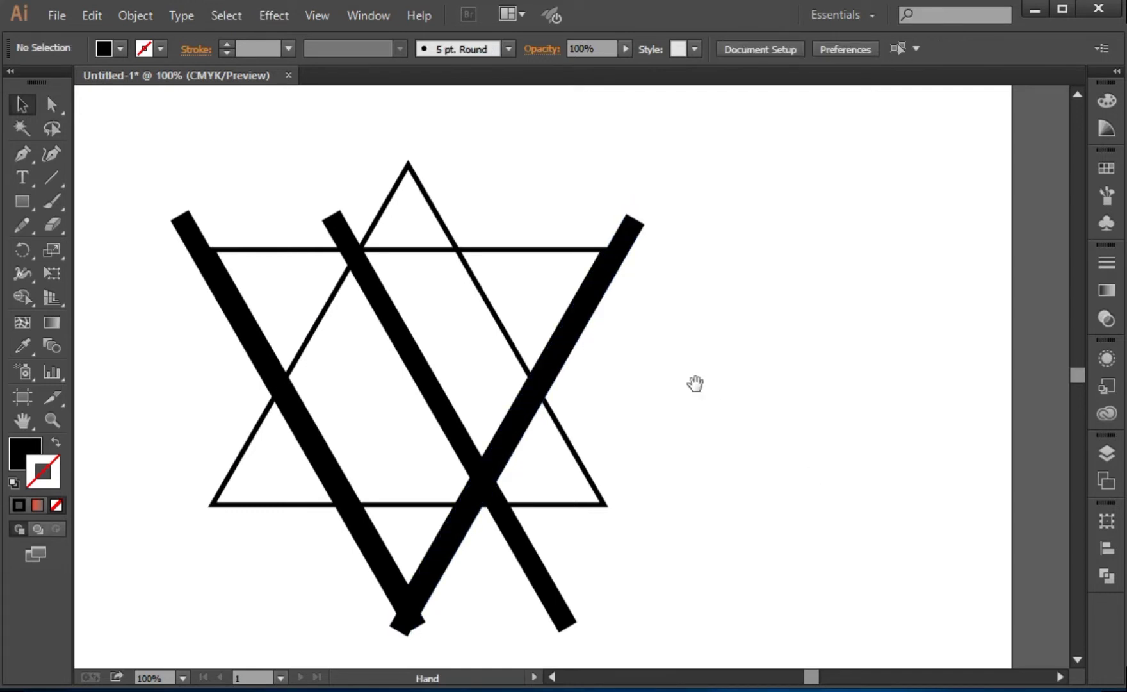
{"action": "left_click_drag", "start_coordinate": [696, 382], "coordinate": [778, 395]}
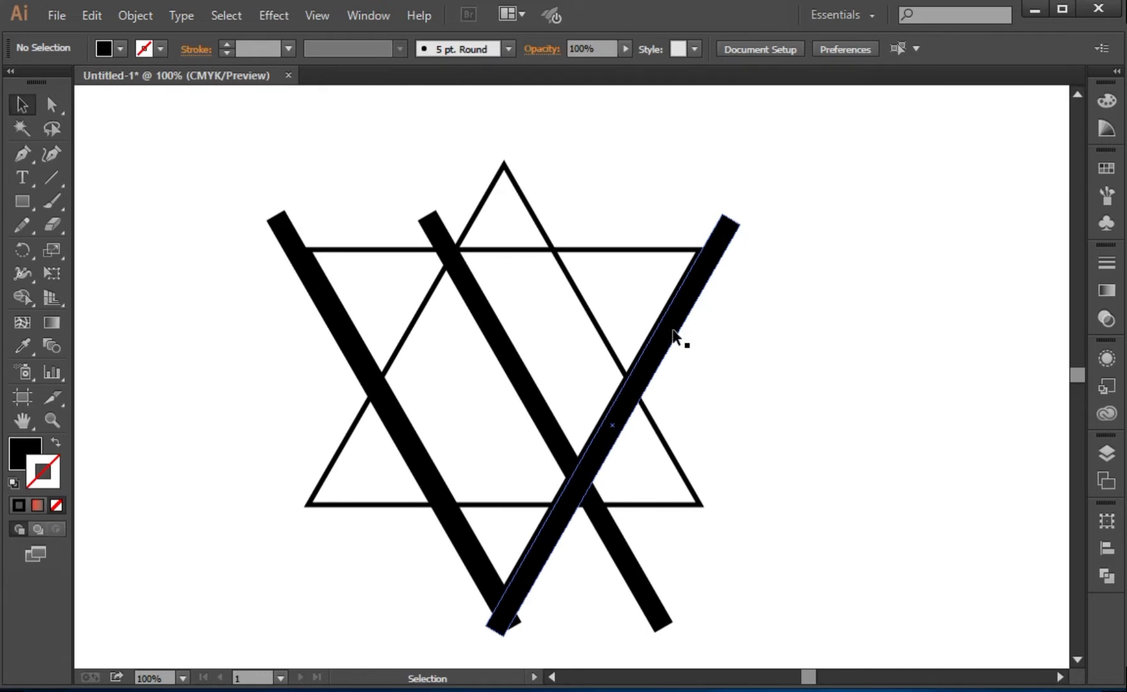
{"action": "left_click_drag", "start_coordinate": [672, 331], "coordinate": [526, 290]}
Step: Zoom in on the bar tops and dismiss the Add Anchor Point warning
{"action": "left_click", "coordinate": [848, 258]}
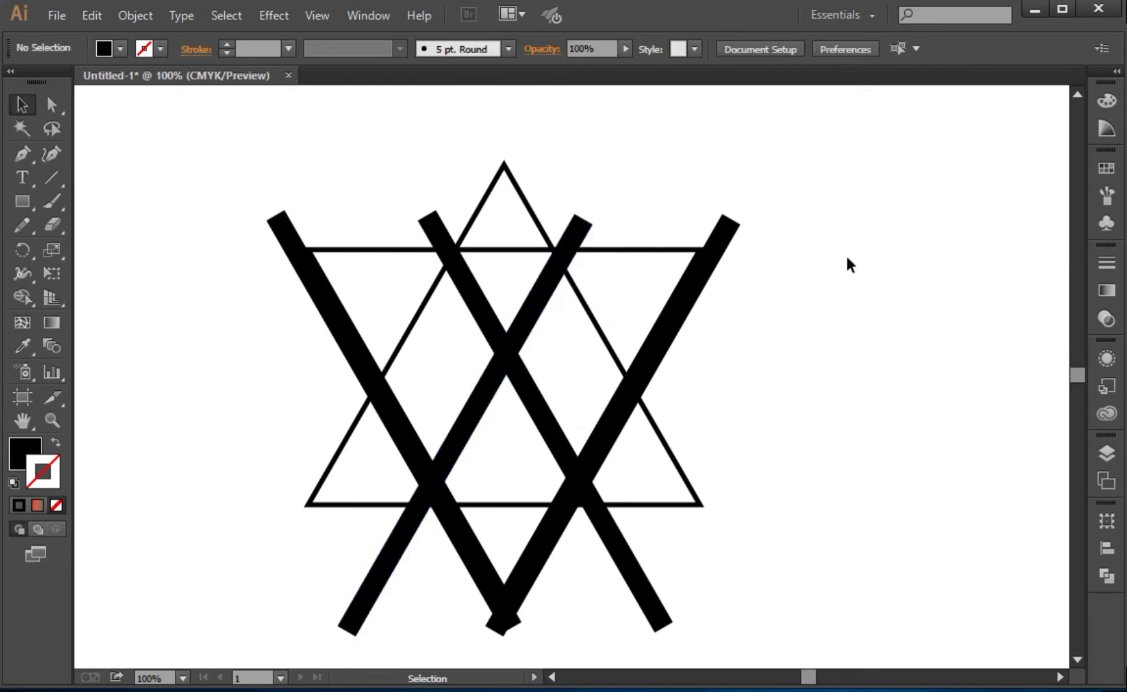
{"action": "key", "text": "plus"}
{"action": "key", "text": "ctrl+plus"}
{"action": "left_click_drag", "start_coordinate": [782, 340], "coordinate": [845, 591]}
{"action": "left_click", "coordinate": [688, 374]}
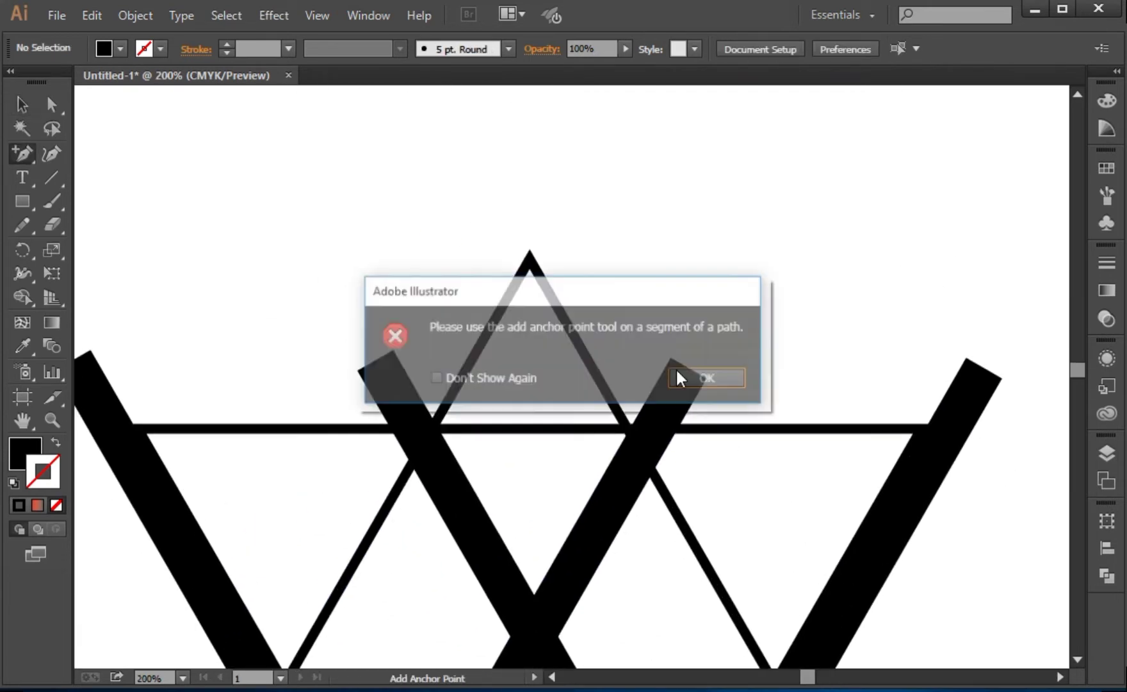
Step: Move an inner bar about 5 px left, zoom out, and select all four bars
{"action": "left_click", "coordinate": [631, 463]}
{"action": "left_click_drag", "start_coordinate": [666, 442], "coordinate": [656, 442]}
{"action": "left_click", "coordinate": [736, 326]}
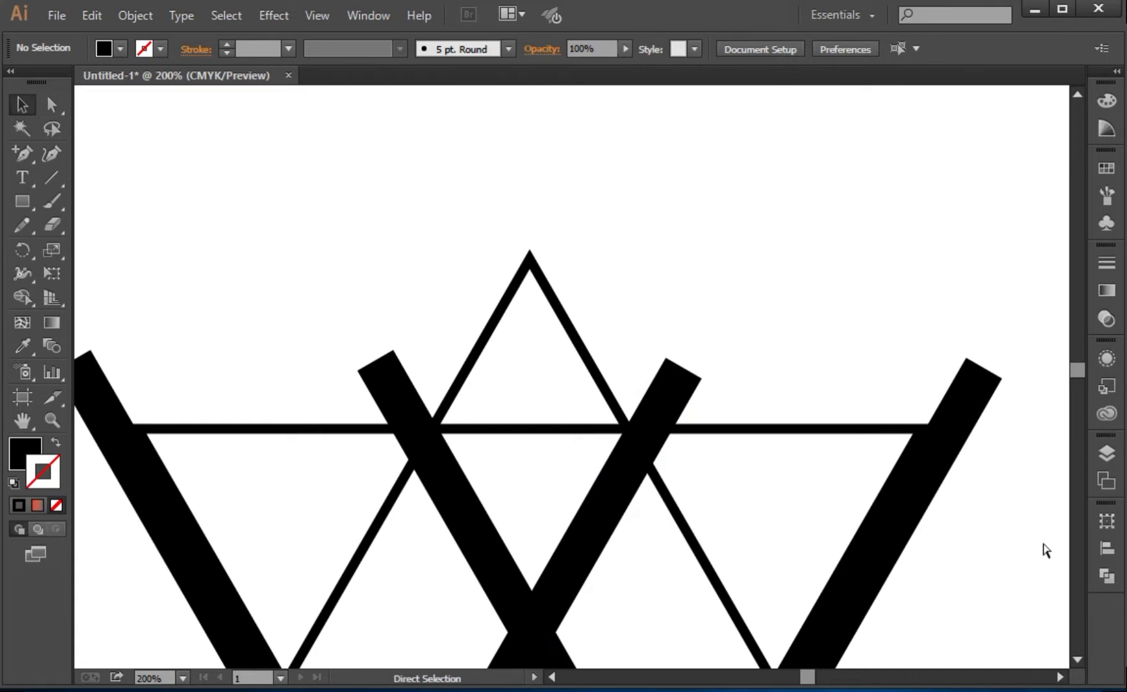
{"action": "key", "text": "ctrl+minus"}
{"action": "key", "text": "ctrl+minus"}
{"action": "key", "text": "ctrl+minus"}
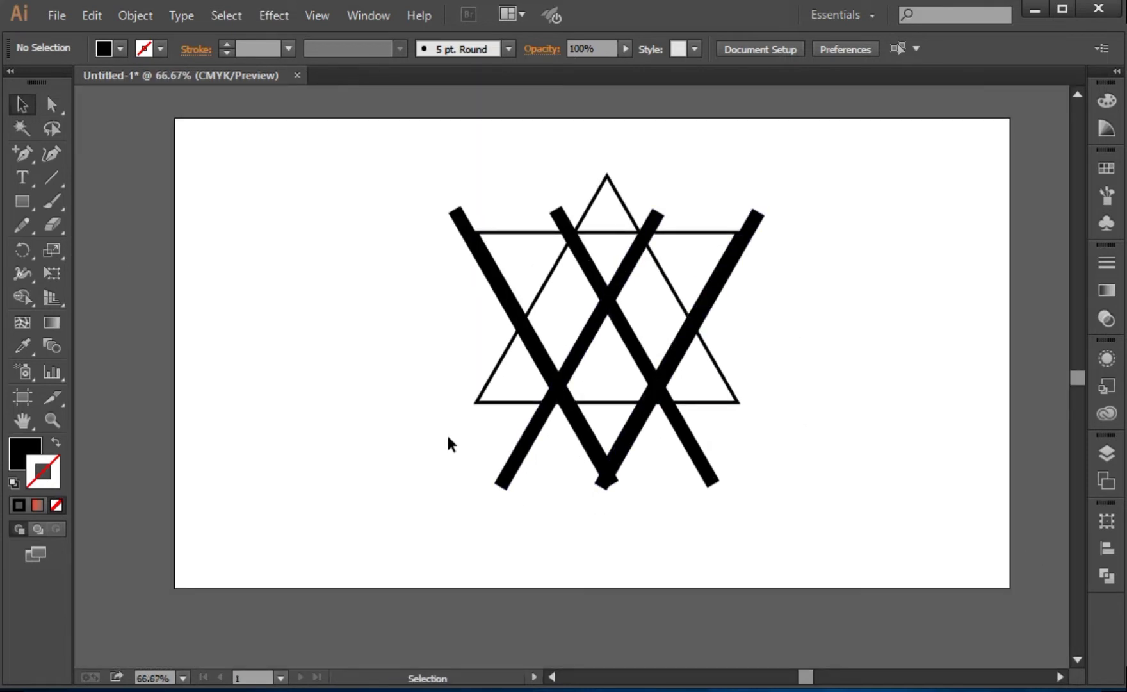
{"action": "left_click_drag", "start_coordinate": [448, 437], "coordinate": [880, 575]}
Step: Give the four bars a 5 pt black stroke and no fill
{"action": "left_click", "coordinate": [24, 442]}
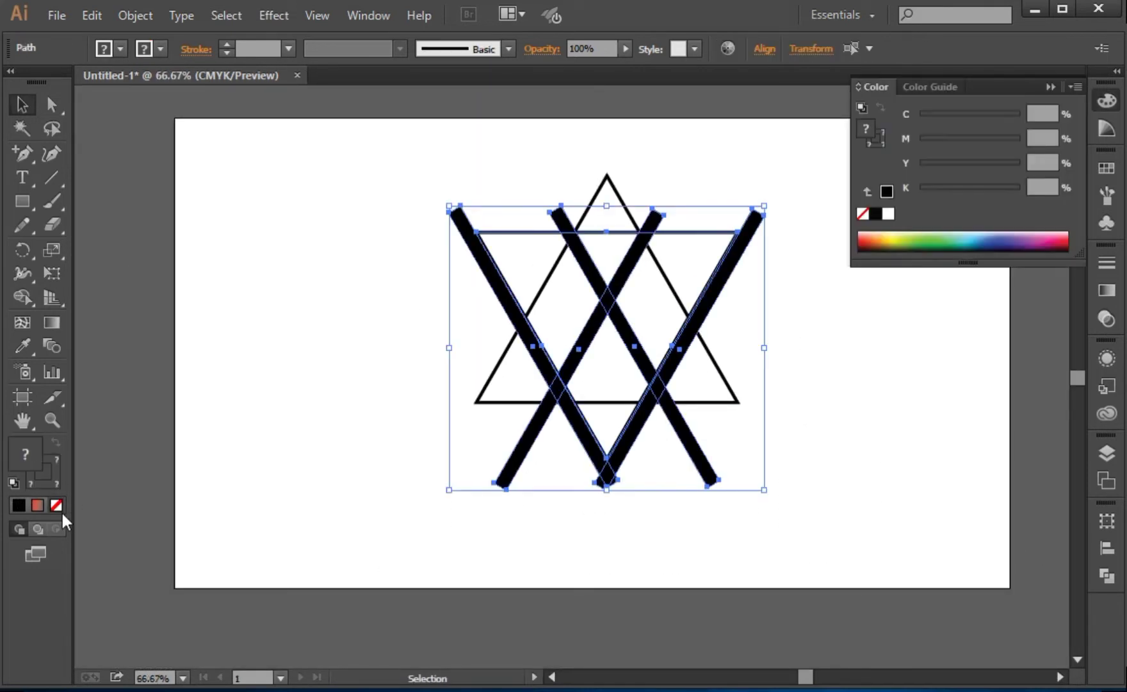
{"action": "left_click", "coordinate": [286, 50]}
{"action": "left_click", "coordinate": [331, 221]}
{"action": "left_click", "coordinate": [1051, 86]}
{"action": "left_click", "coordinate": [30, 503]}
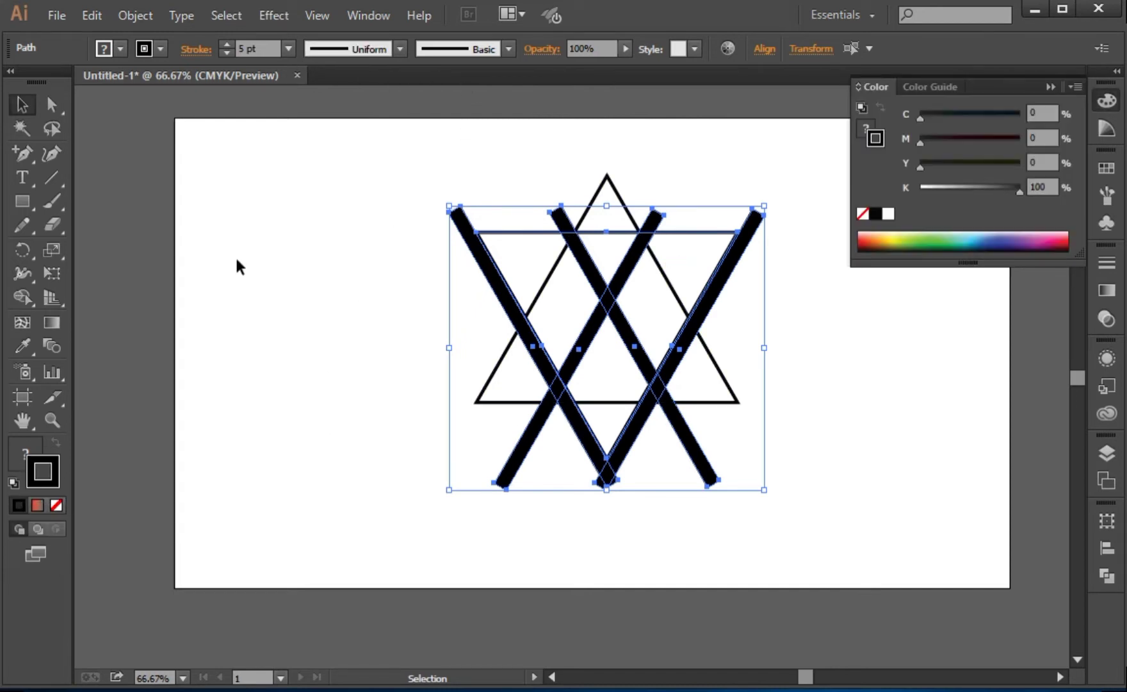
{"action": "left_click", "coordinate": [28, 455]}
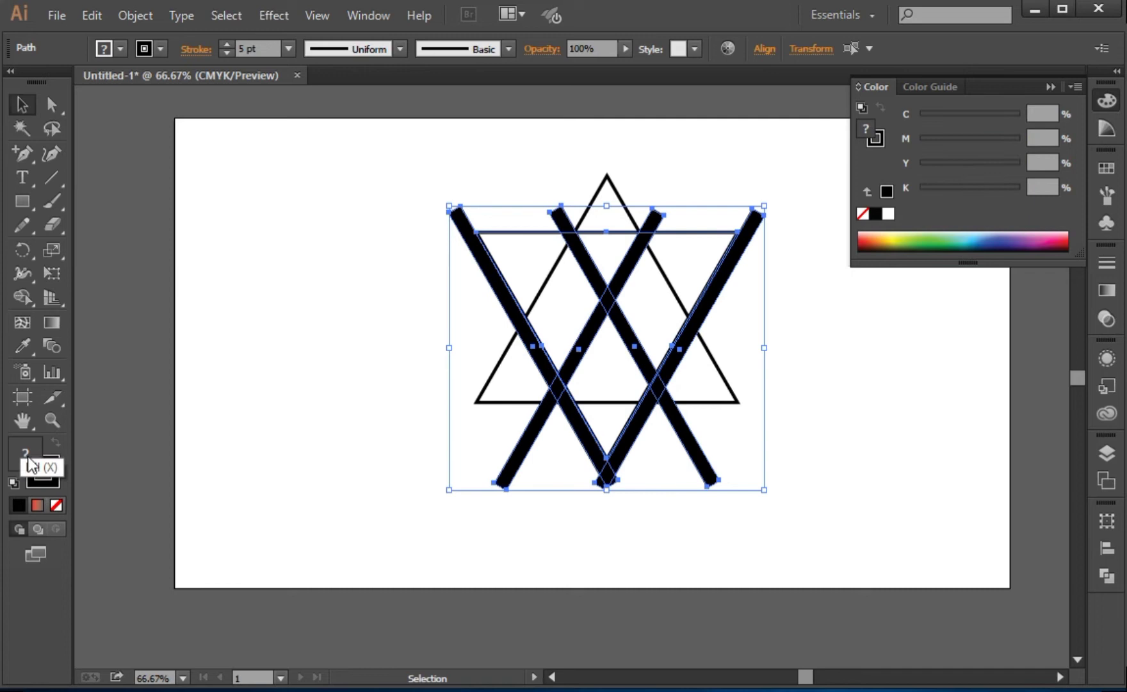
{"action": "left_click", "coordinate": [56, 505]}
{"action": "left_click", "coordinate": [1045, 86]}
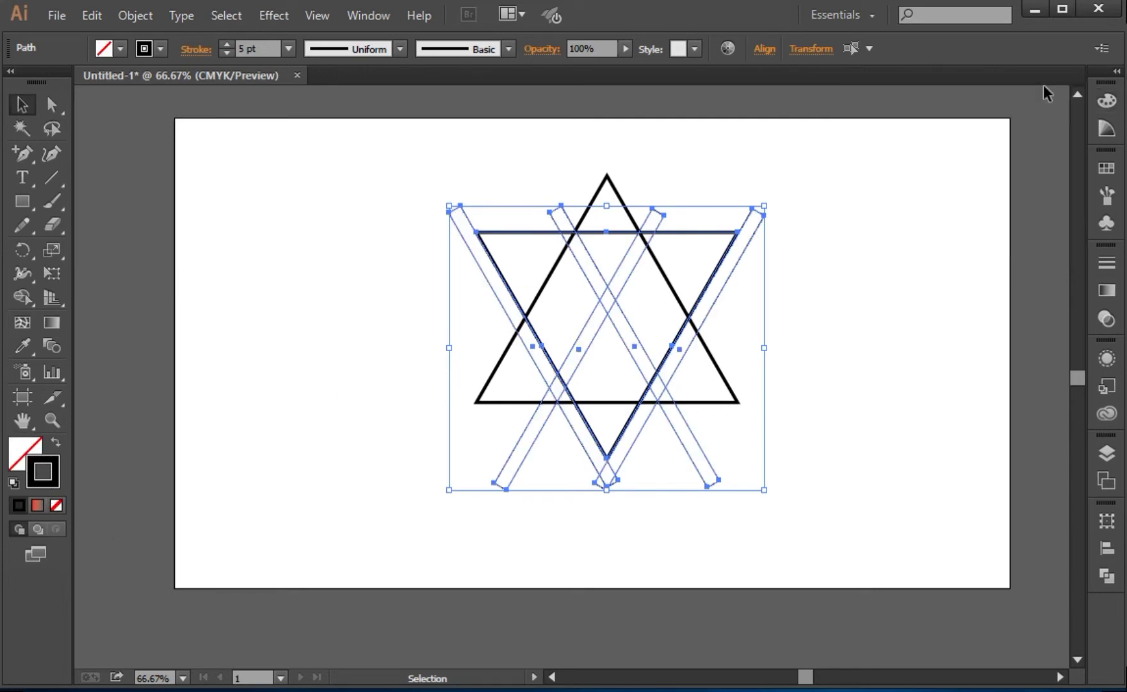
Step: Increase the outlined bars' stroke weight to 7 pt and select all logo paths
{"action": "left_click", "coordinate": [395, 395]}
{"action": "left_click_drag", "start_coordinate": [354, 439], "coordinate": [850, 584]}
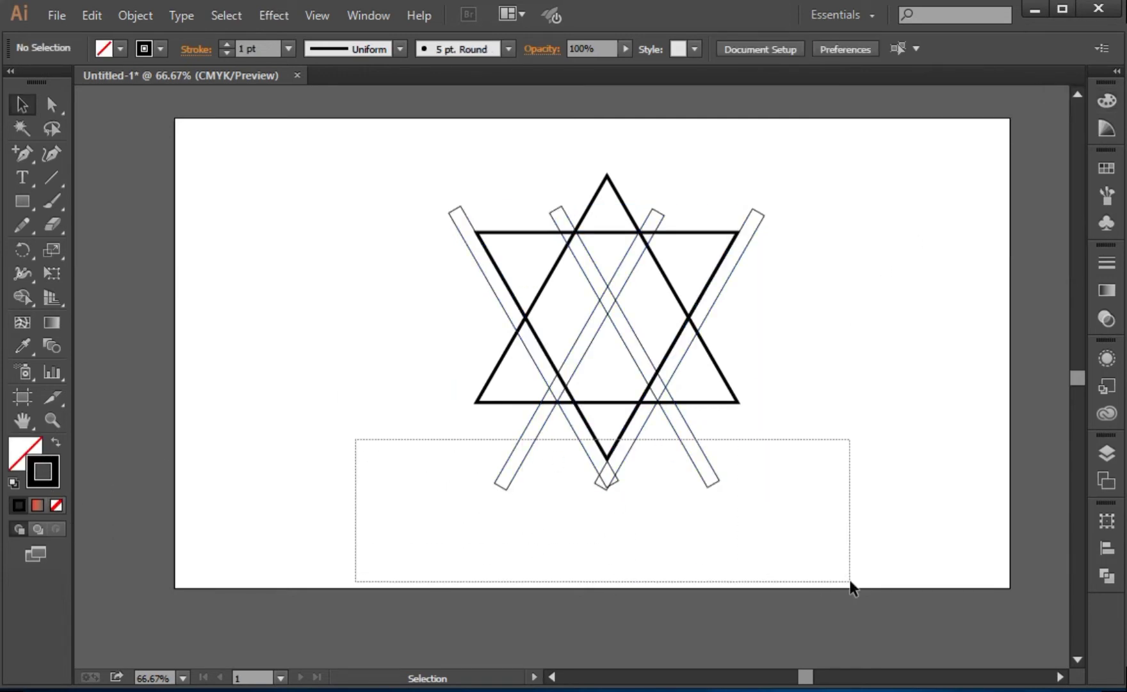
{"action": "left_click", "coordinate": [289, 48]}
{"action": "left_click", "coordinate": [328, 256]}
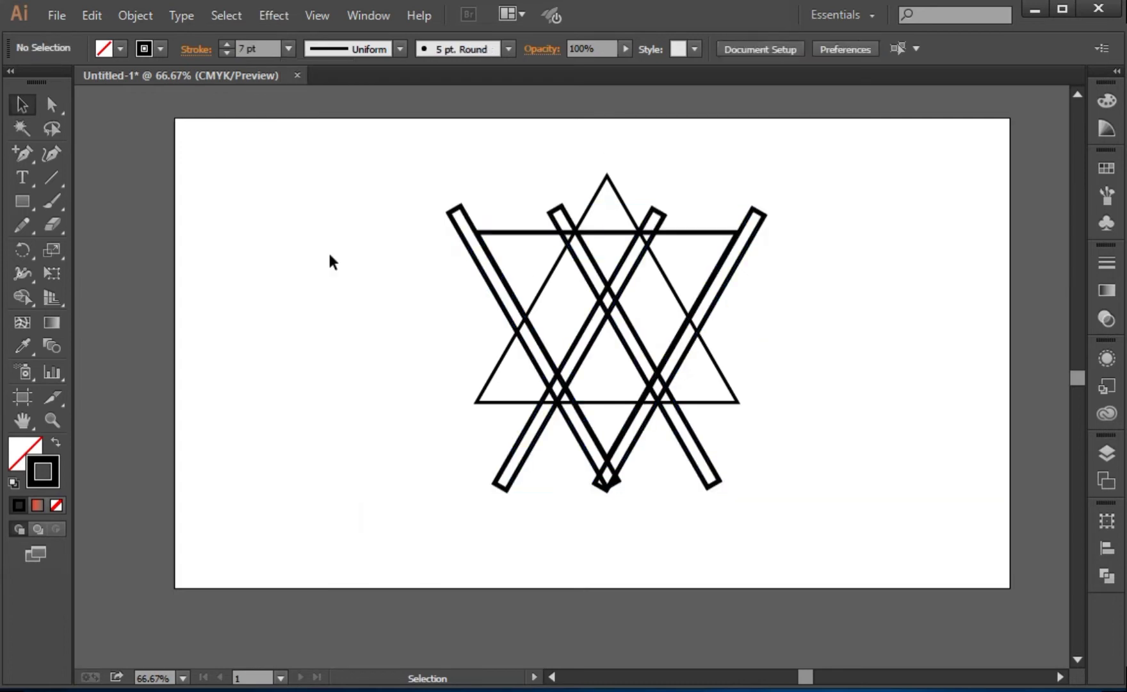
{"action": "left_click_drag", "start_coordinate": [346, 198], "coordinate": [789, 516]}
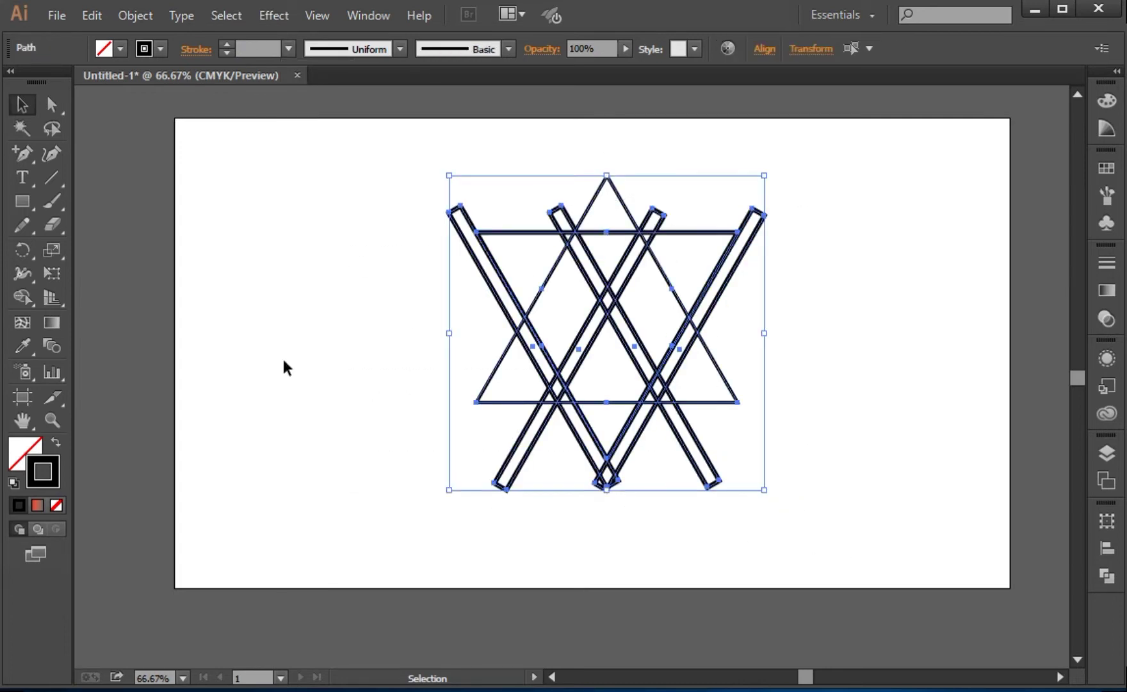
Step: Use Shape Builder to build shapes from the top diamond and the two side triangles
{"action": "left_click", "coordinate": [22, 296]}
{"action": "key", "text": "ctrl+equal"}
{"action": "key", "text": "ctrl+equal"}
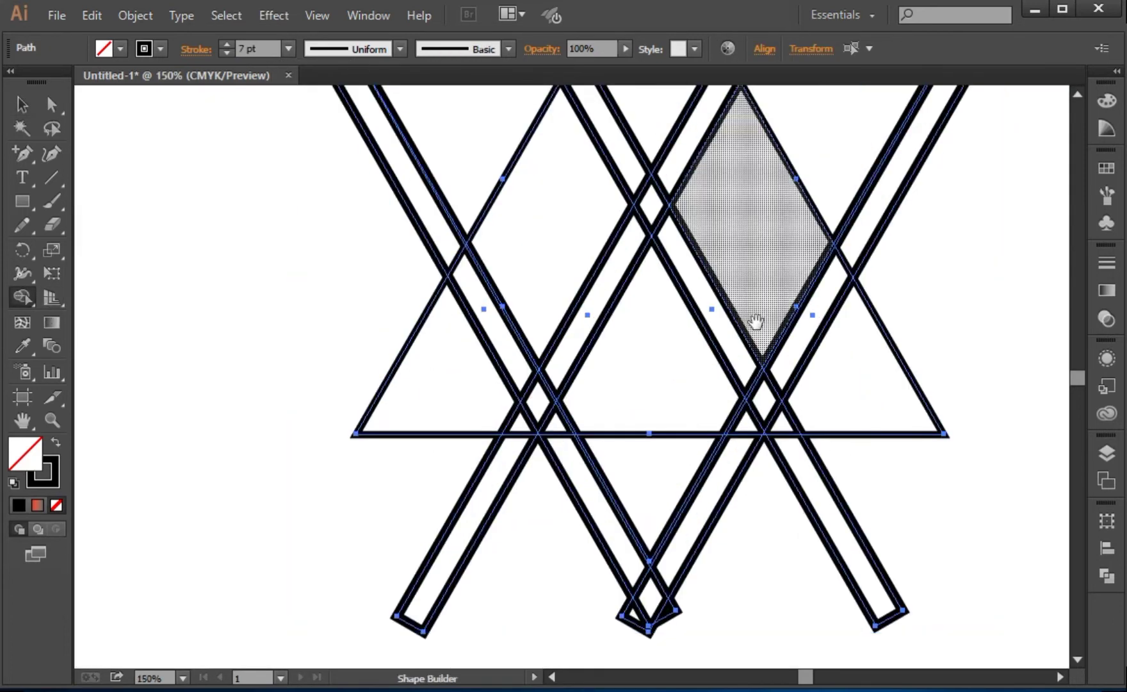
{"action": "scroll", "coordinate": [670, 538], "scroll_direction": "up", "scroll_amount": 5}
{"action": "left_click", "coordinate": [639, 458]}
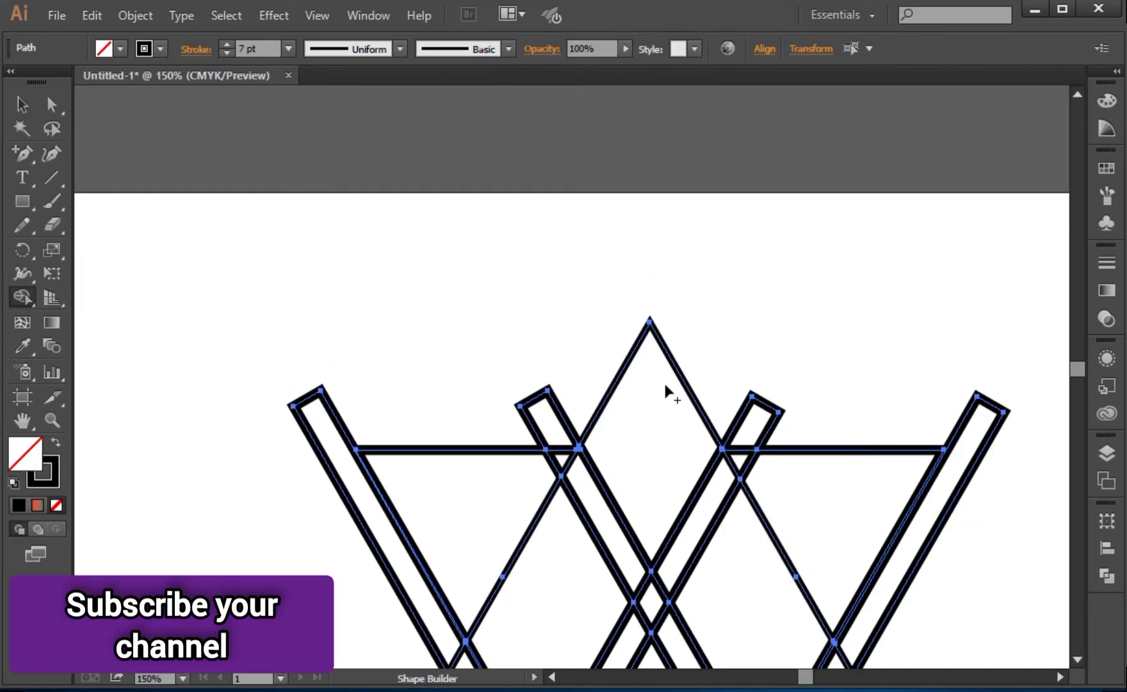
{"action": "left_click_drag", "start_coordinate": [843, 556], "coordinate": [628, 296]}
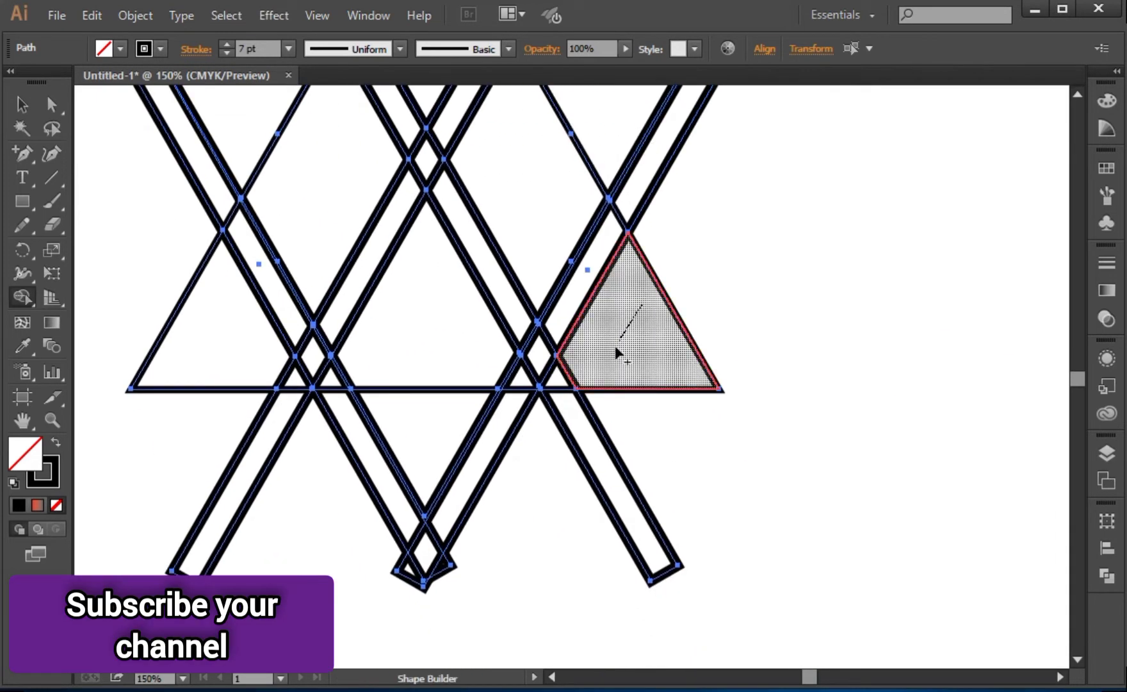
{"action": "left_click", "coordinate": [559, 383]}
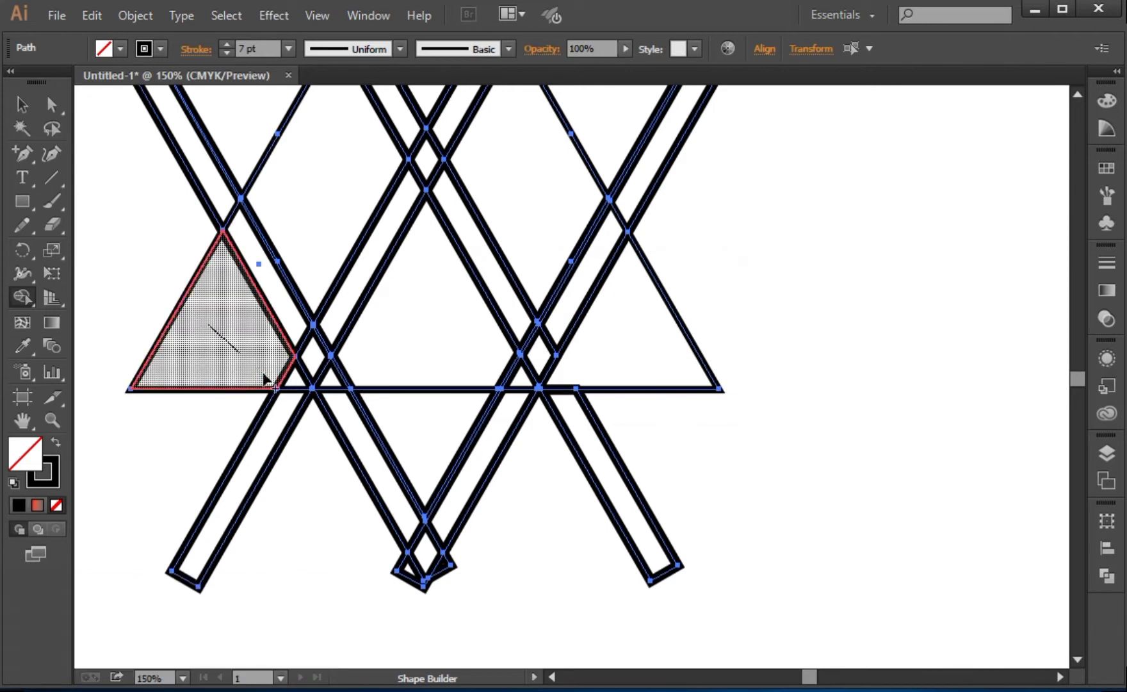
{"action": "left_click", "coordinate": [296, 381]}
Step: Merge the middle triangle with the slanted strip down to the bottom strip
{"action": "left_click_drag", "start_coordinate": [423, 269], "coordinate": [481, 436]}
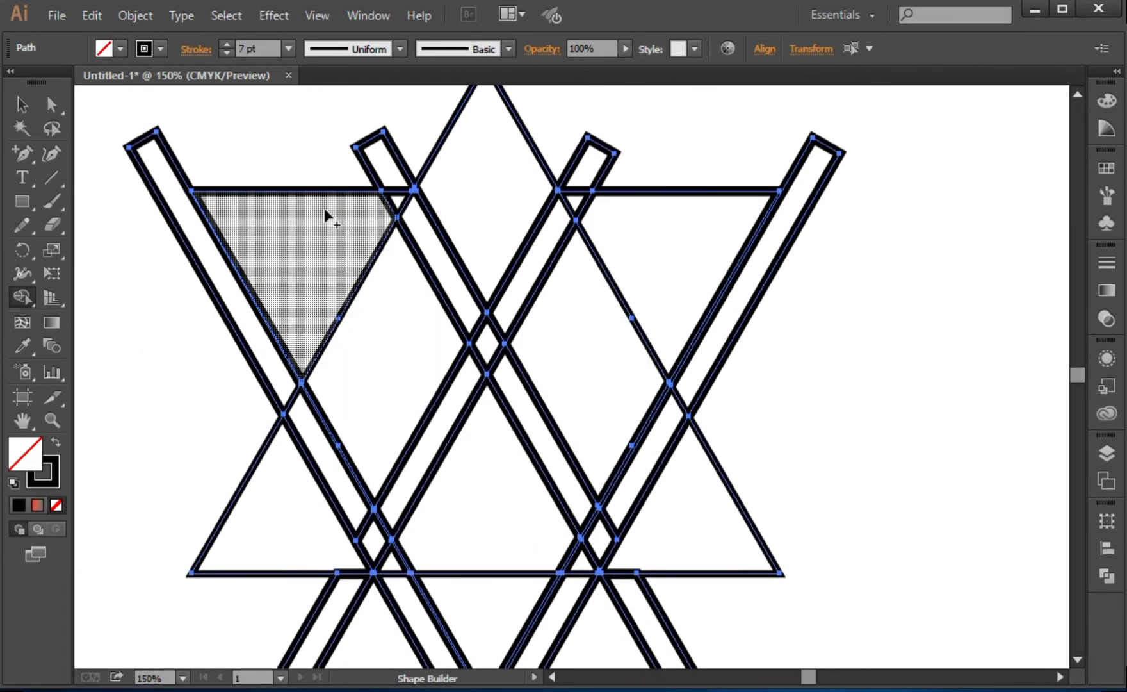
{"action": "mouse_move", "coordinate": [497, 499]}
{"action": "left_mouse_down"}
{"action": "mouse_move", "coordinate": [477, 506]}
{"action": "mouse_move", "coordinate": [294, 248]}
{"action": "left_mouse_up"}
{"action": "left_click_drag", "start_coordinate": [468, 523], "coordinate": [471, 624]}
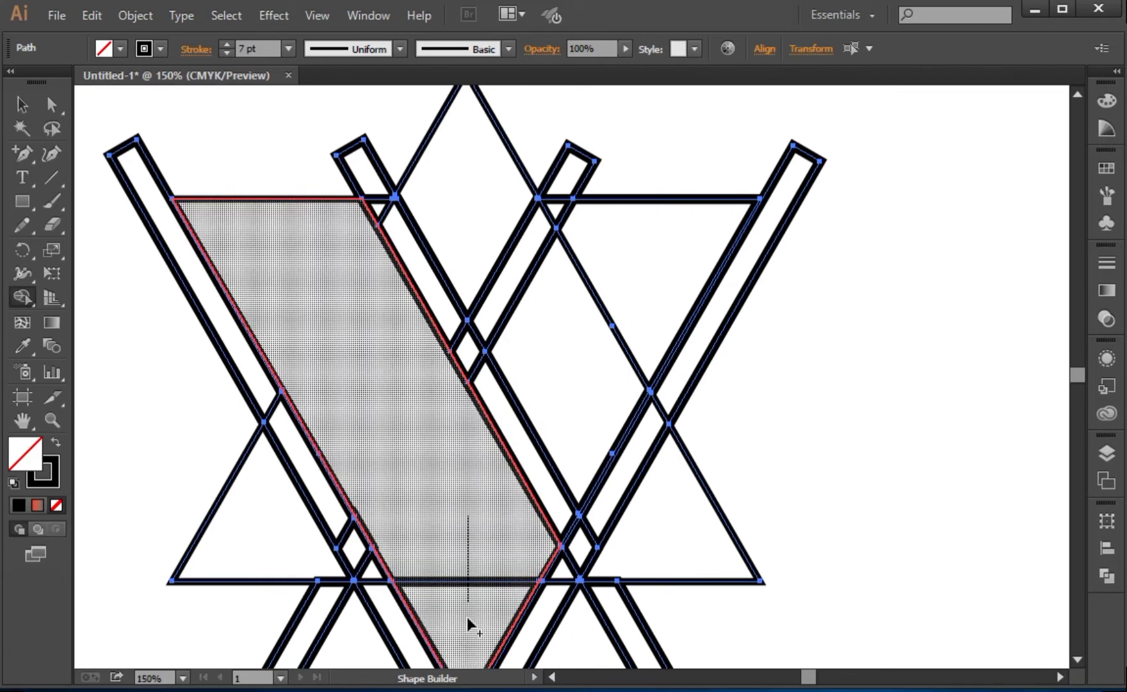
{"action": "left_click_drag", "start_coordinate": [498, 544], "coordinate": [633, 302]}
{"action": "left_click_drag", "start_coordinate": [654, 248], "coordinate": [660, 256]}
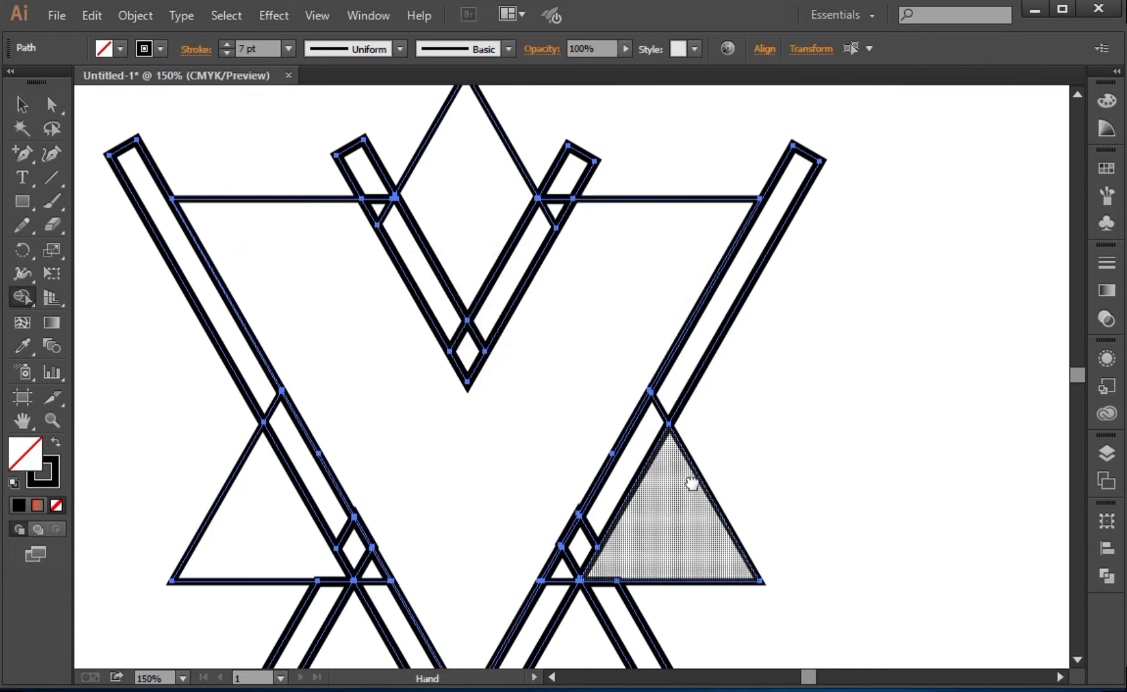
{"action": "scroll", "coordinate": [719, 323], "scroll_direction": "down", "scroll_amount": 5}
{"action": "scroll", "coordinate": [604, 282], "scroll_direction": "left", "scroll_amount": 1}
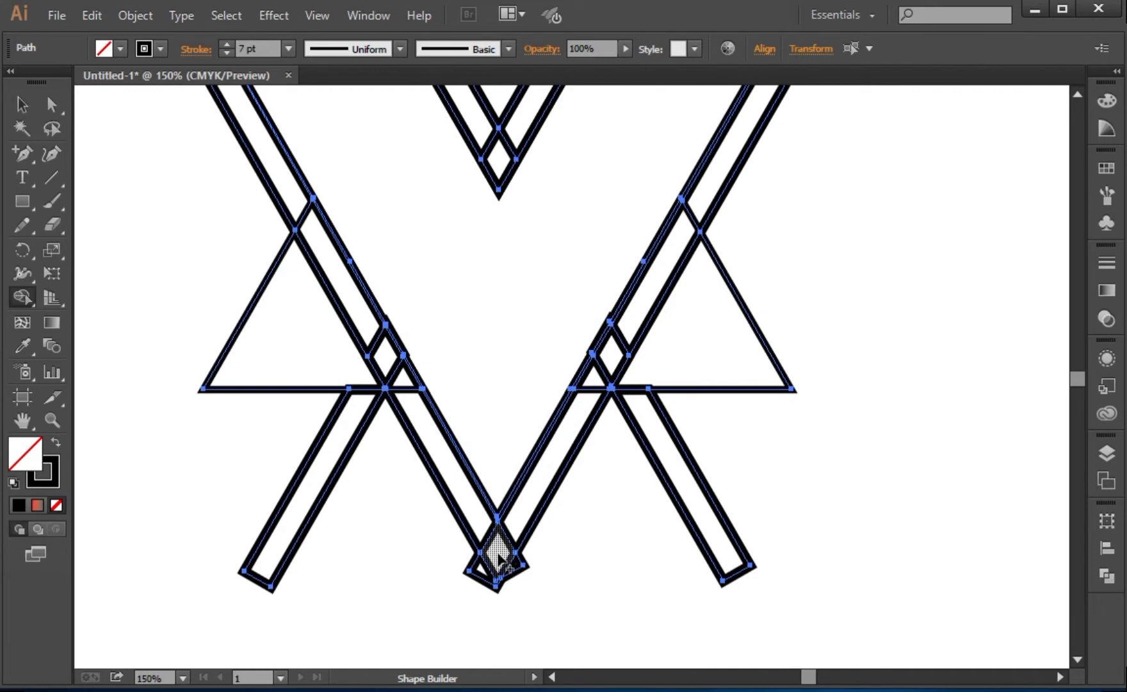
Step: Remove the doubled strips on the lower right and the long diagonal strip
{"action": "mouse_move", "coordinate": [599, 518]}
{"action": "left_mouse_down"}
{"action": "mouse_move", "coordinate": [623, 666]}
{"action": "mouse_move", "coordinate": [621, 605]}
{"action": "left_mouse_up"}
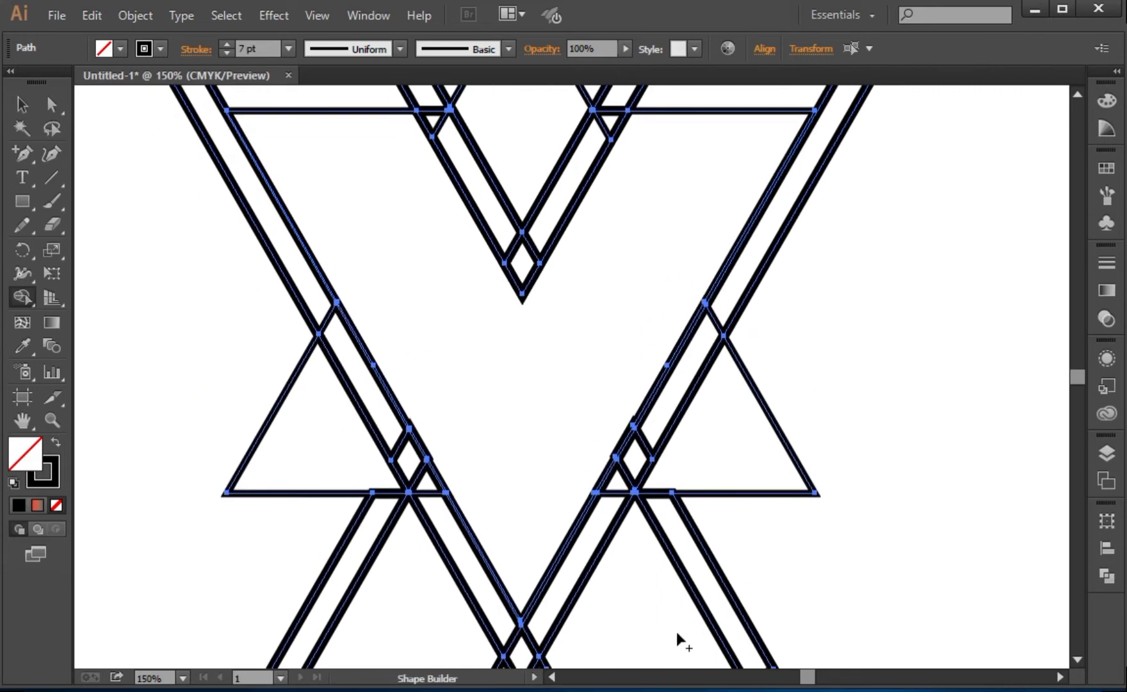
{"action": "left_click_drag", "start_coordinate": [676, 632], "coordinate": [752, 598]}
{"action": "left_click_drag", "start_coordinate": [836, 358], "coordinate": [586, 468]}
{"action": "left_click_drag", "start_coordinate": [575, 417], "coordinate": [514, 319]}
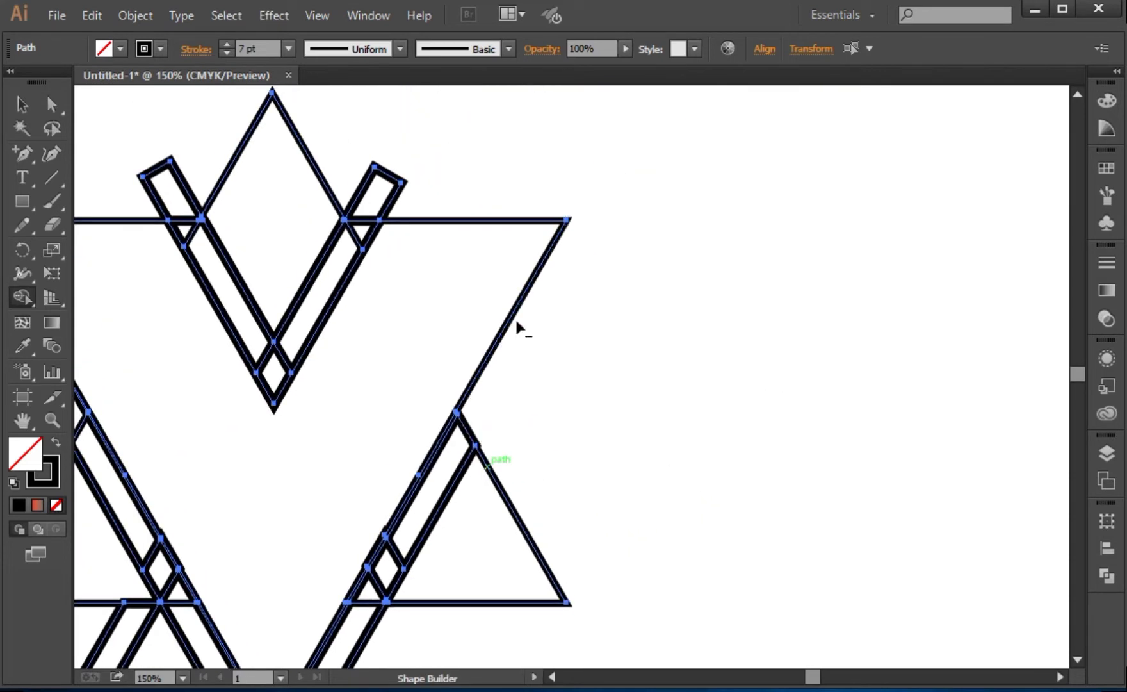
{"action": "left_click_drag", "start_coordinate": [535, 449], "coordinate": [574, 334]}
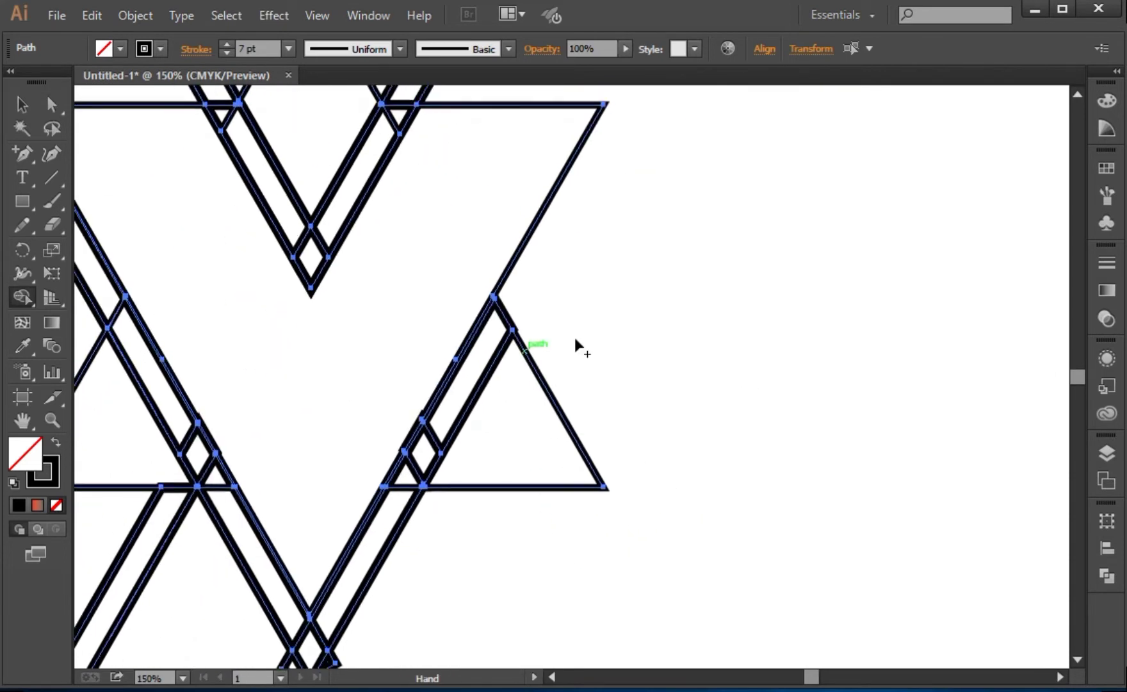
{"action": "left_click", "coordinate": [468, 377], "text": "alt"}
{"action": "left_click_drag", "start_coordinate": [459, 399], "coordinate": [401, 506]}
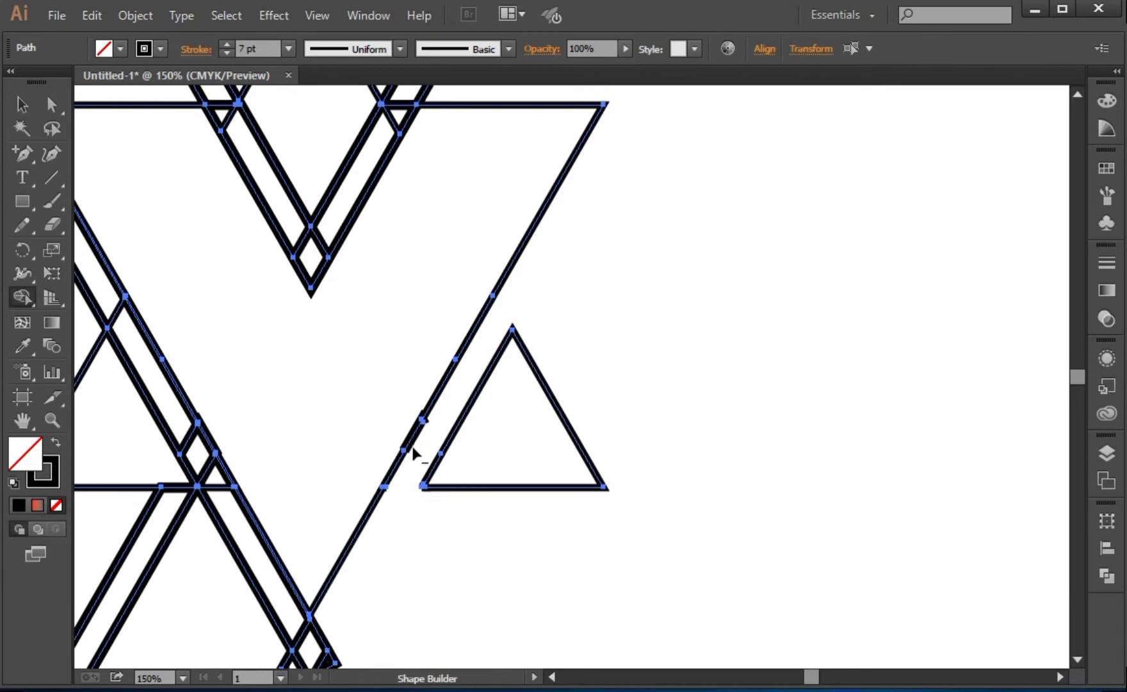
Step: Delete the diamond pieces and inner strips at the V's bottom and the upper bars
{"action": "key", "text": "ctrl+j"}
{"action": "left_click_drag", "start_coordinate": [415, 513], "coordinate": [436, 442]}
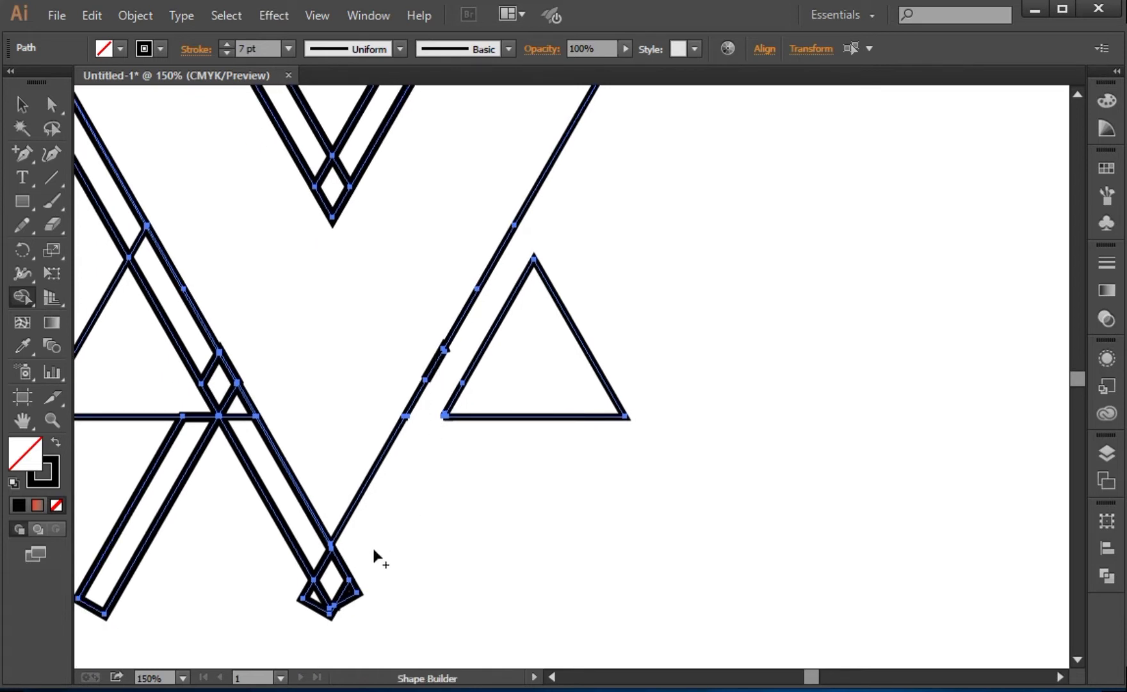
{"action": "left_click_drag", "start_coordinate": [373, 549], "coordinate": [323, 606]}
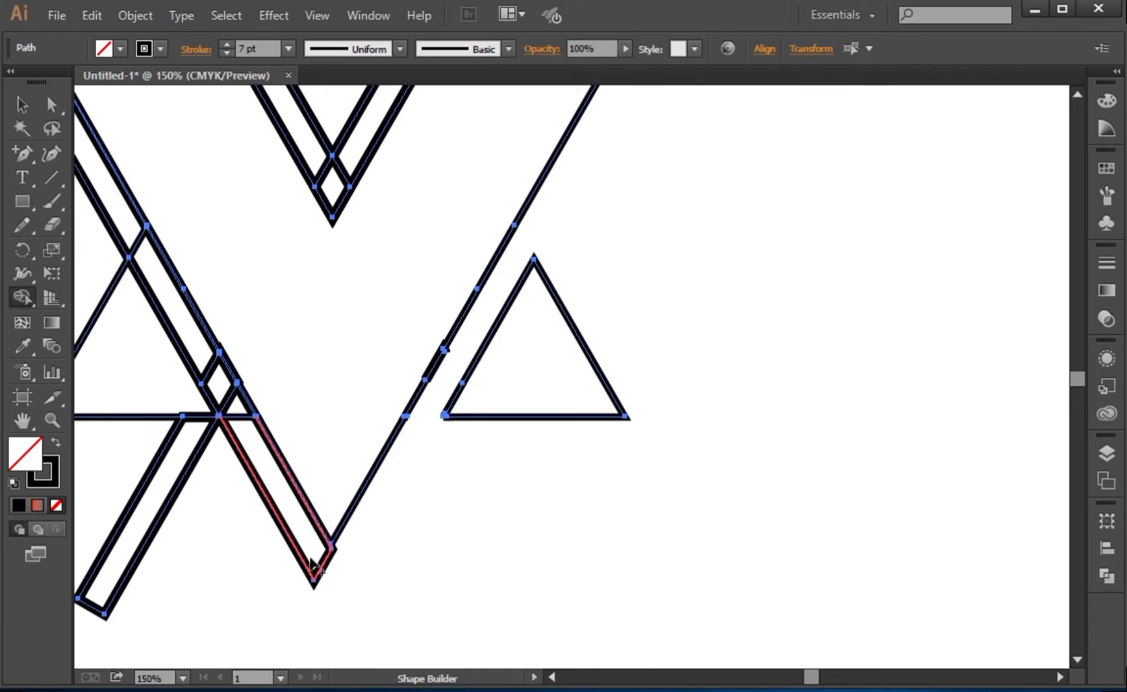
{"action": "mouse_move", "coordinate": [185, 569]}
{"action": "left_mouse_down"}
{"action": "mouse_move", "coordinate": [456, 554]}
{"action": "mouse_move", "coordinate": [349, 486]}
{"action": "left_mouse_up"}
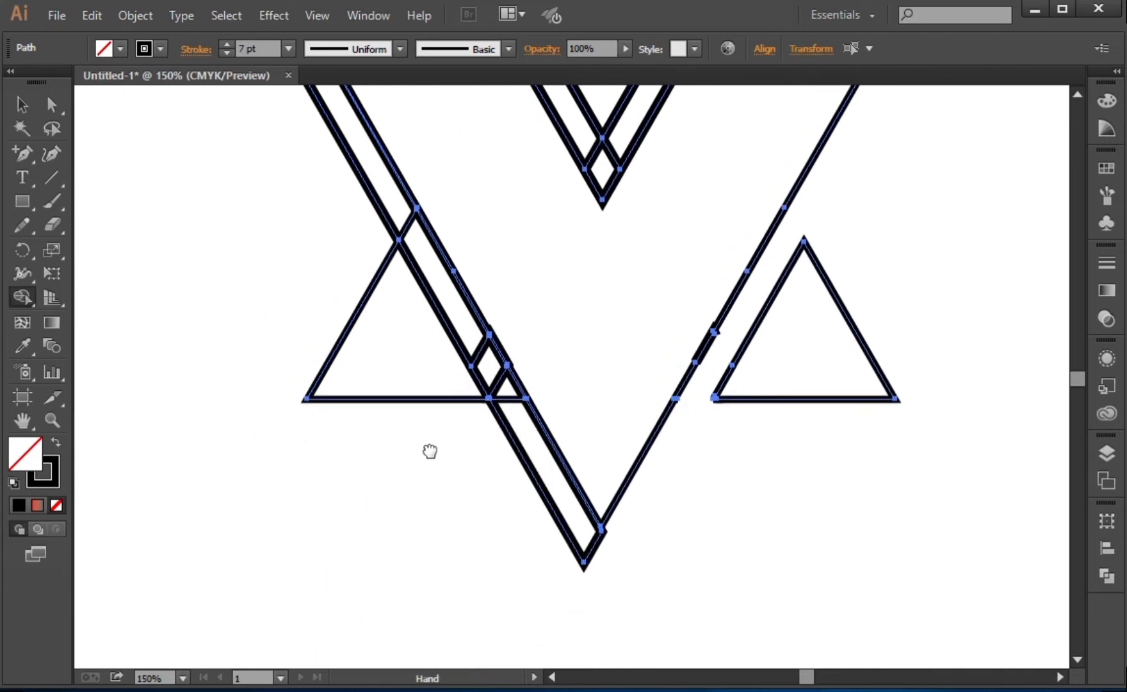
{"action": "mouse_move", "coordinate": [427, 453]}
{"action": "left_mouse_down"}
{"action": "mouse_move", "coordinate": [548, 576]}
{"action": "mouse_move", "coordinate": [317, 209]}
{"action": "left_mouse_up"}
{"action": "scroll", "coordinate": [314, 321], "scroll_direction": "up", "scroll_amount": 5}
{"action": "scroll", "coordinate": [276, 417], "scroll_direction": "right", "scroll_amount": 2}
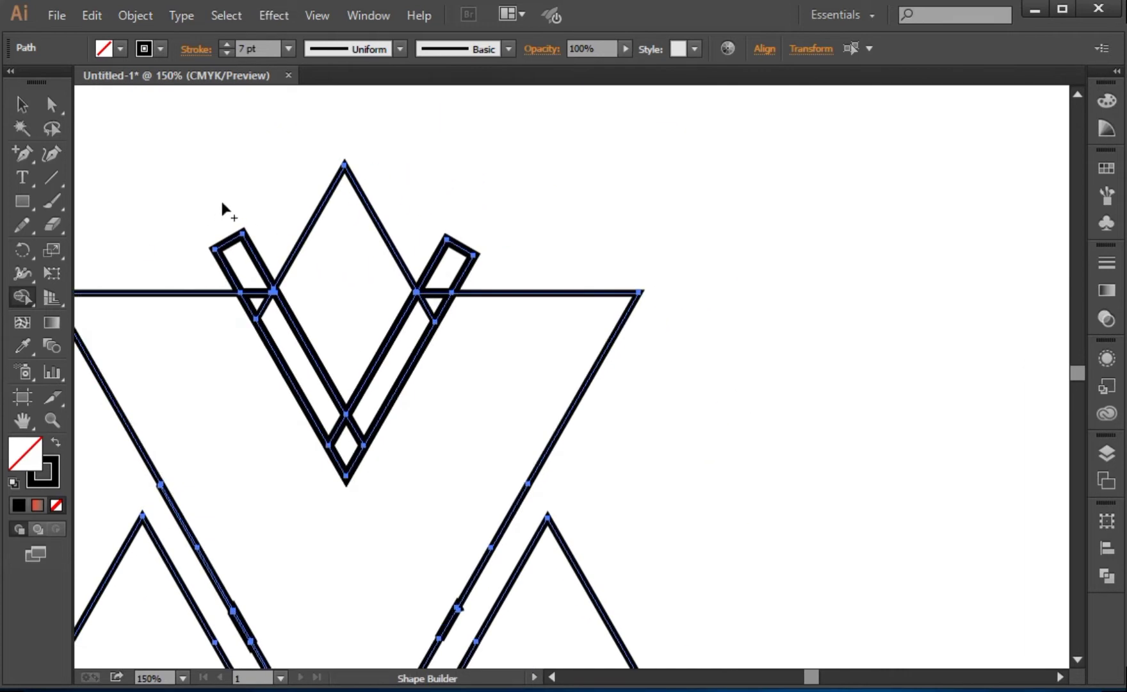
{"action": "left_click_drag", "start_coordinate": [220, 211], "coordinate": [289, 340]}
{"action": "left_click_drag", "start_coordinate": [339, 435], "coordinate": [452, 253]}
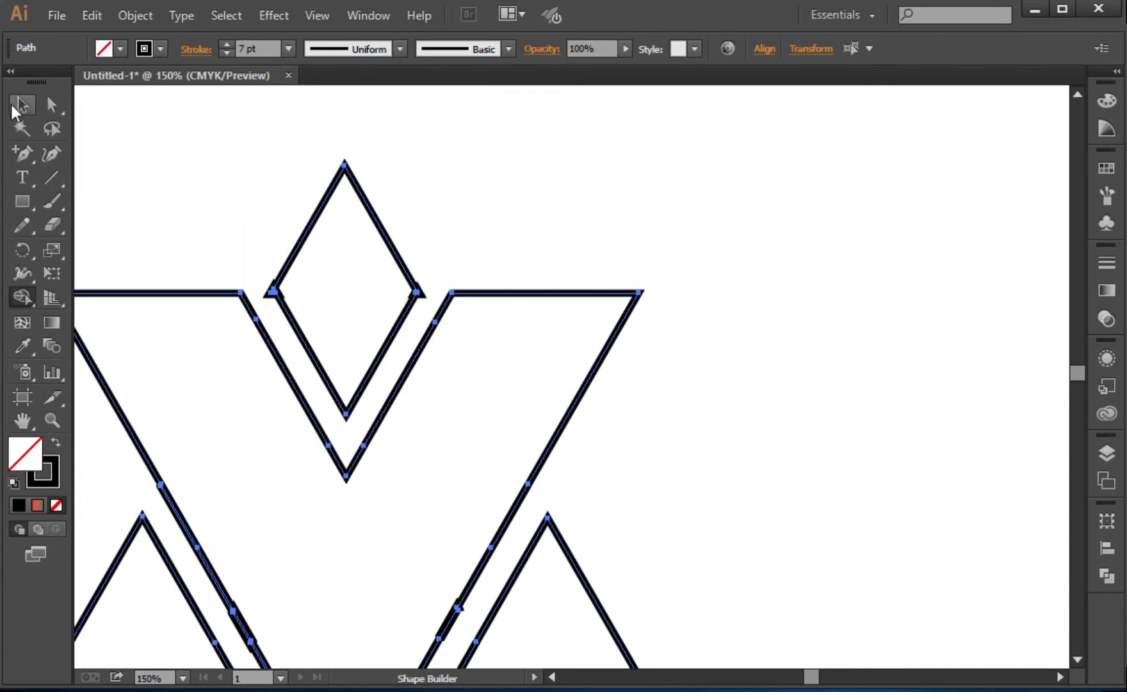
Step: Zoom in and delete the stray spike and leftover bit at the chevron corner
{"action": "left_click", "coordinate": [13, 110]}
{"action": "left_click", "coordinate": [122, 117]}
{"action": "key", "text": "ctrl+plus"}
{"action": "key", "text": "ctrl+plus"}
{"action": "key", "text": "ctrl+plus"}
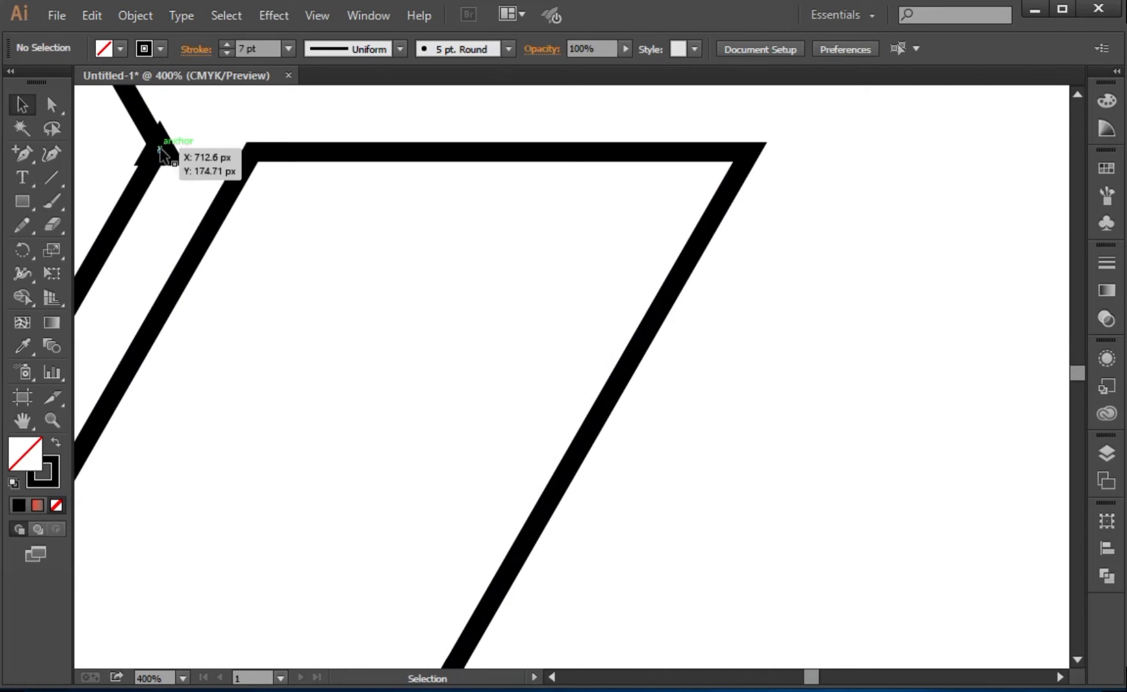
{"action": "left_click", "coordinate": [159, 145]}
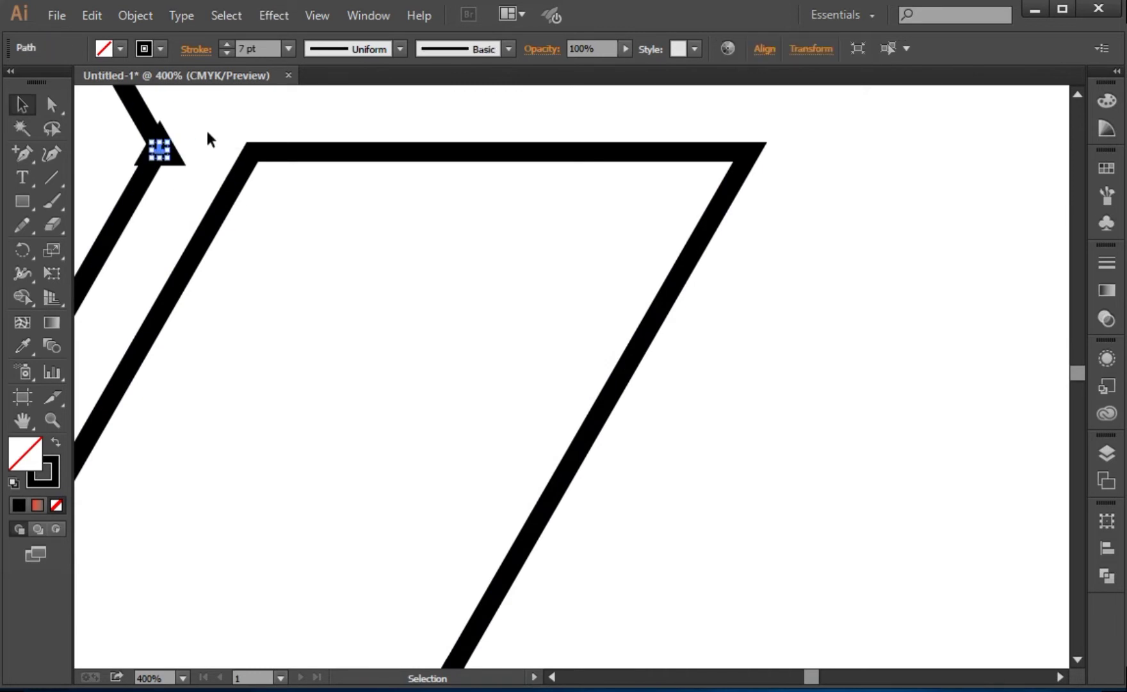
{"action": "key", "text": "Delete"}
{"action": "left_click", "coordinate": [156, 151]}
{"action": "key", "text": "Delete"}
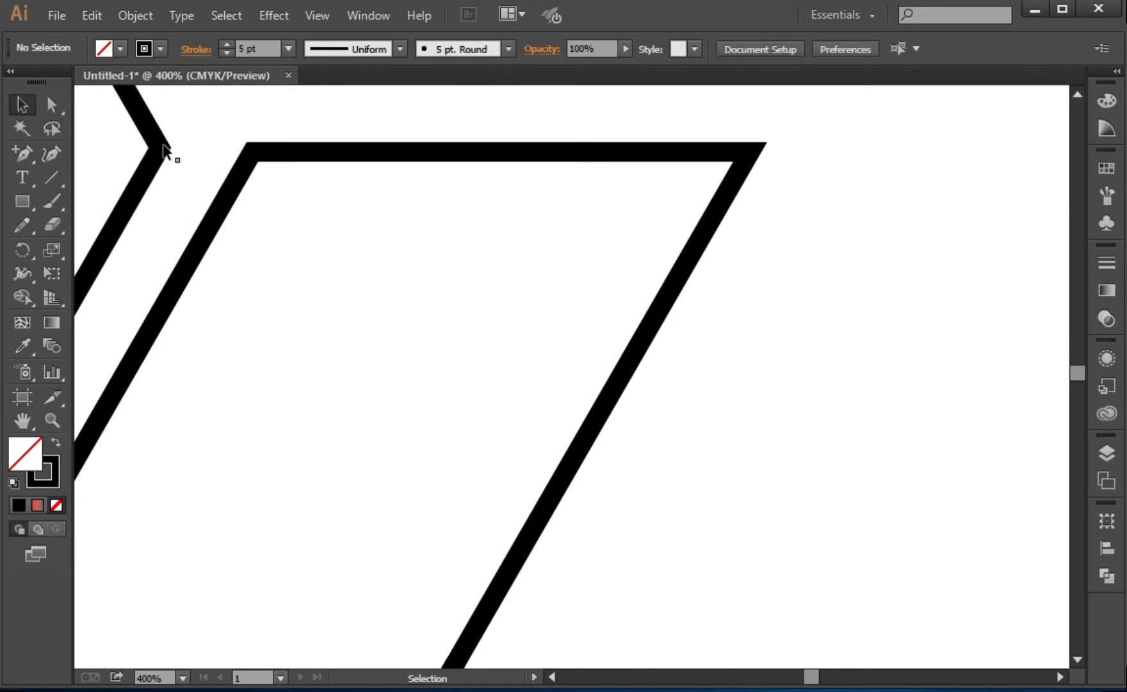
Step: Delete the stray spike at the diamond's left corner
{"action": "left_click_drag", "start_coordinate": [402, 131], "coordinate": [572, 189]}
{"action": "left_click", "coordinate": [391, 196]}
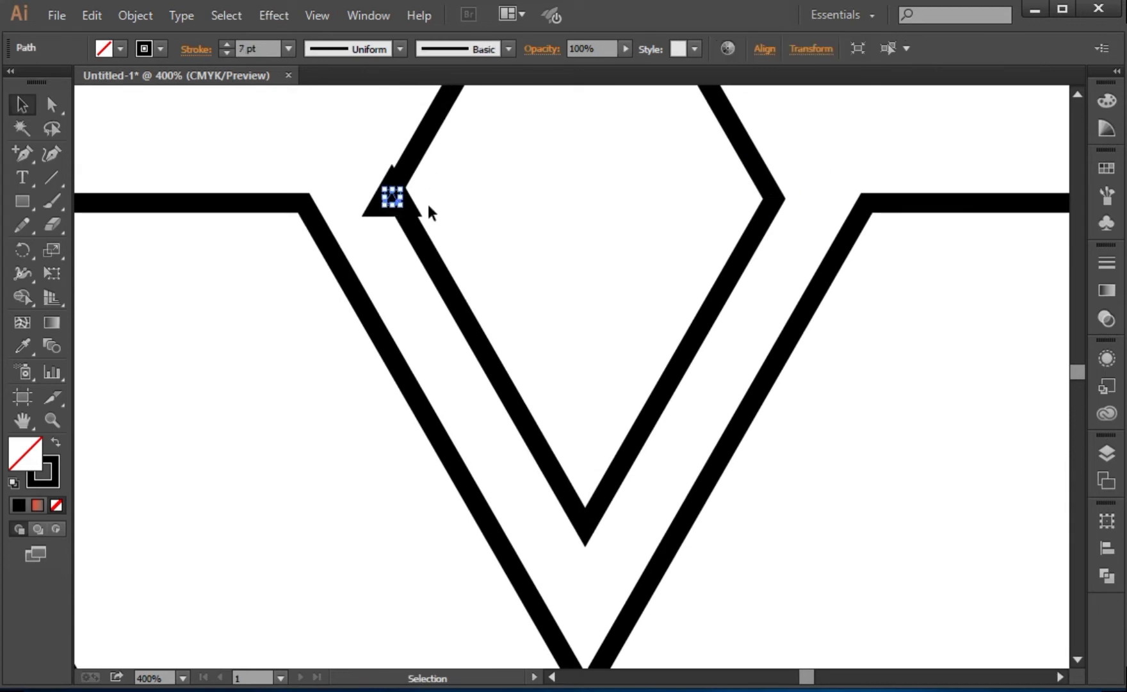
{"action": "left_click", "coordinate": [427, 203]}
{"action": "left_click", "coordinate": [390, 196]}
{"action": "key", "text": "Delete"}
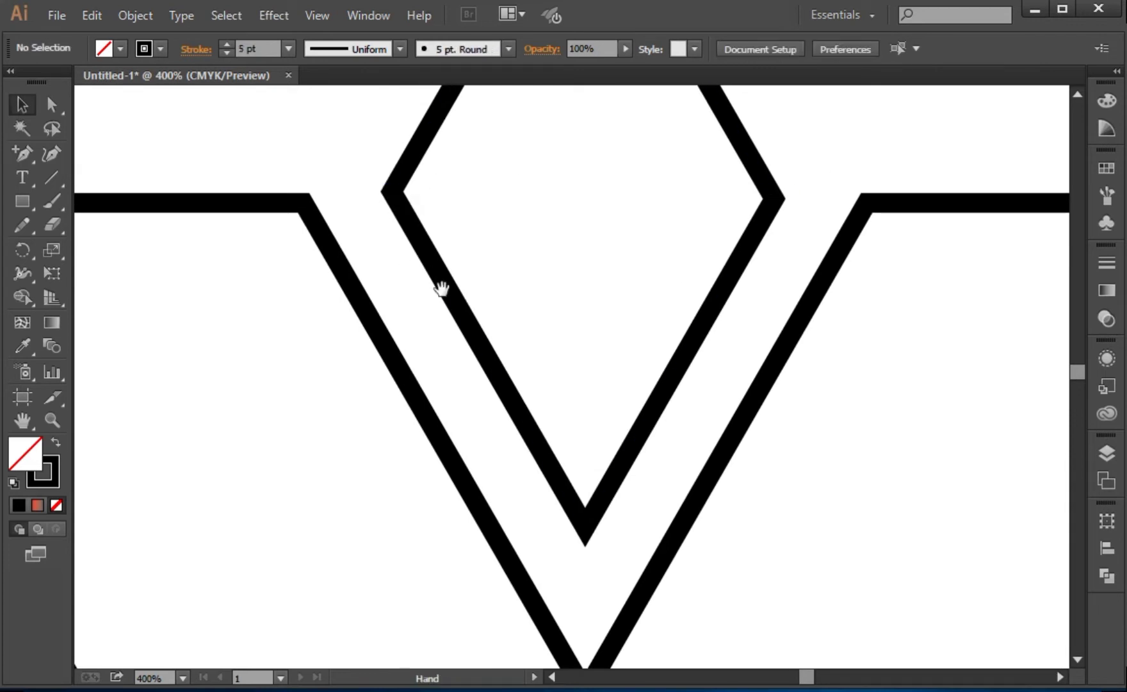
Step: Remove the stray segment and the overlapping path from the V's right leg
{"action": "left_click_drag", "start_coordinate": [441, 288], "coordinate": [305, 84]}
{"action": "left_click_drag", "start_coordinate": [496, 385], "coordinate": [468, 171]}
{"action": "left_click_drag", "start_coordinate": [742, 422], "coordinate": [594, 130]}
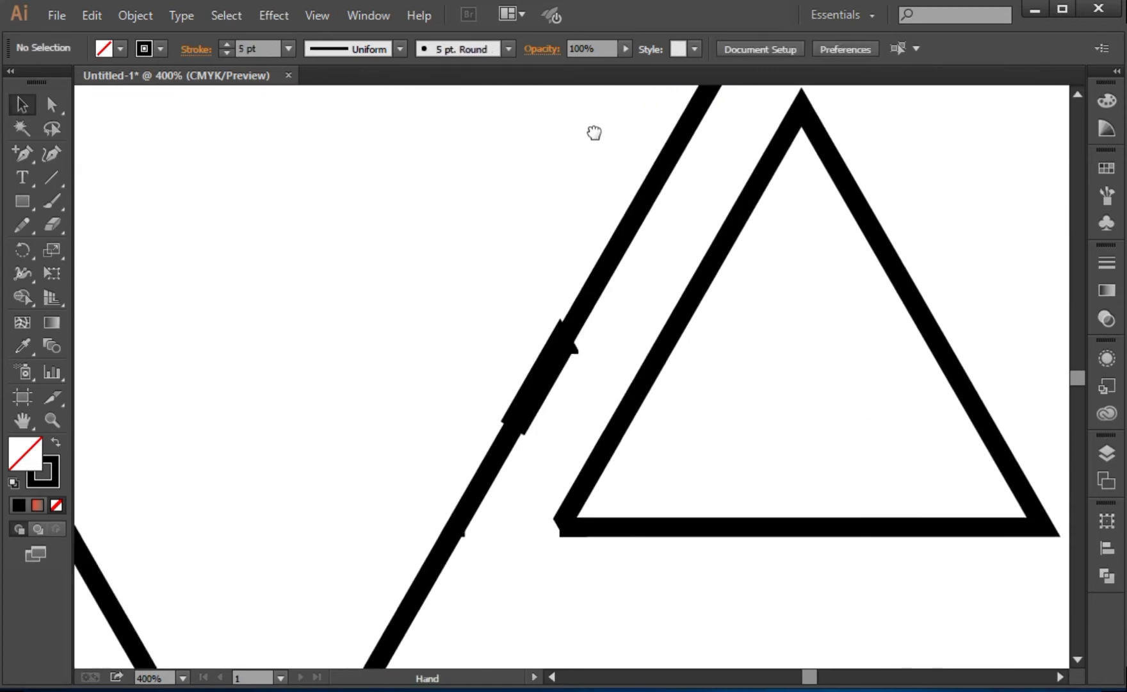
{"action": "left_click", "coordinate": [547, 373]}
{"action": "key", "text": "Delete"}
{"action": "left_click_drag", "start_coordinate": [544, 428], "coordinate": [593, 271]}
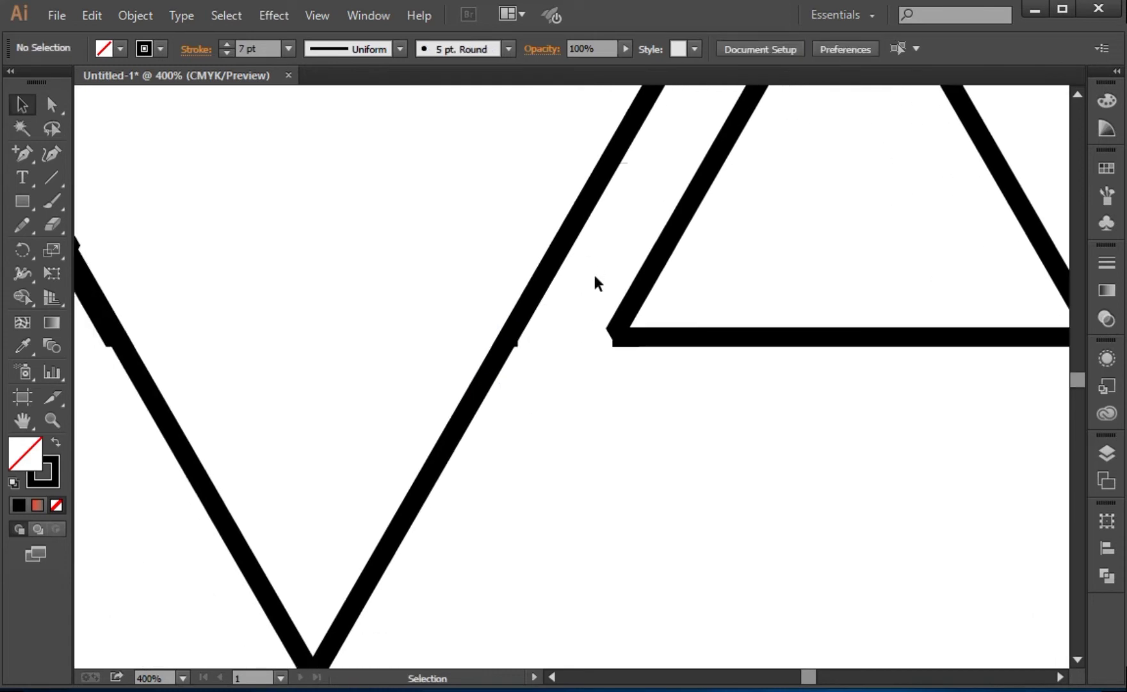
{"action": "left_click", "coordinate": [517, 343]}
{"action": "left_click", "coordinate": [532, 373]}
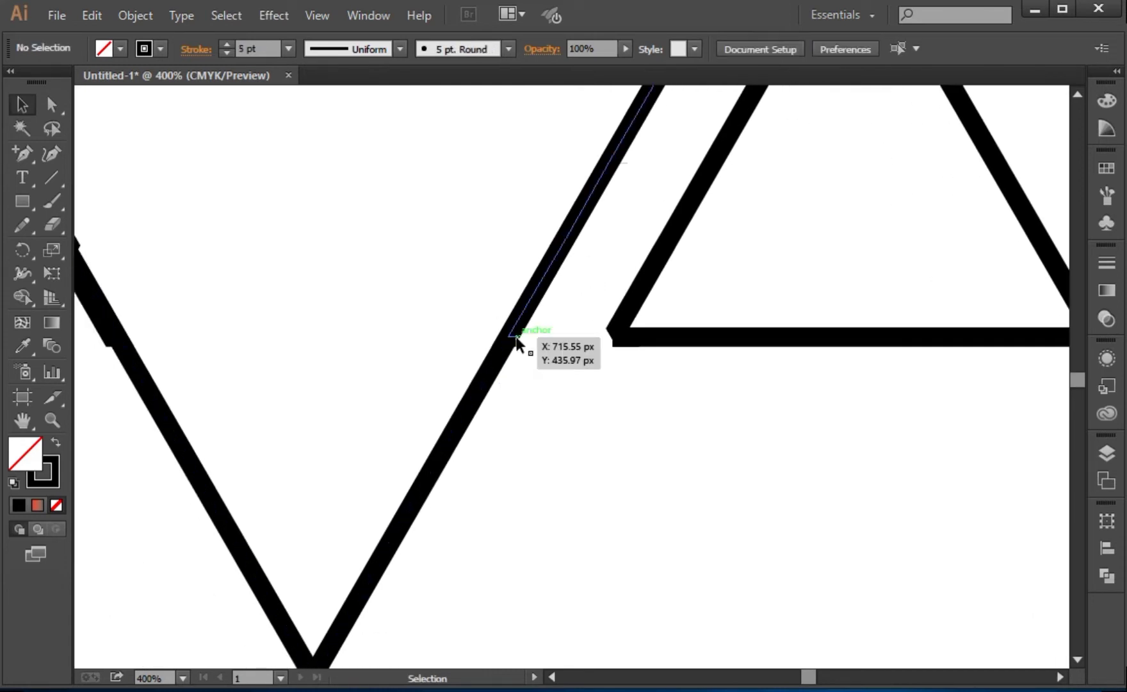
{"action": "left_click", "coordinate": [516, 338]}
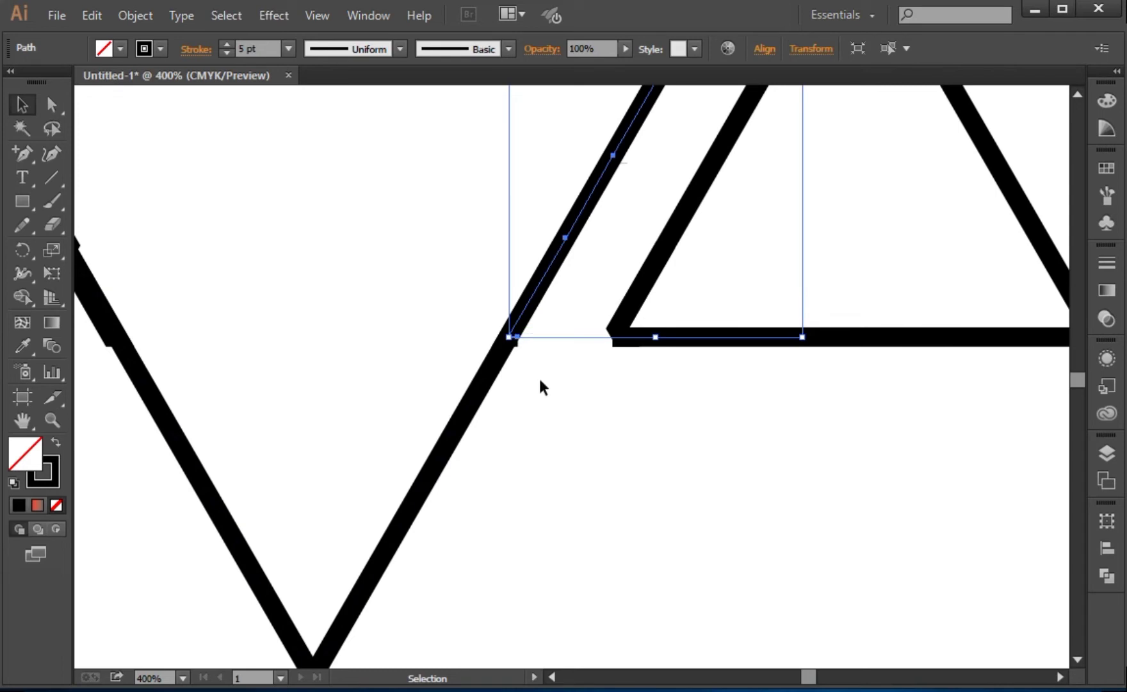
{"action": "left_click_drag", "start_coordinate": [537, 290], "coordinate": [556, 304]}
{"action": "key", "text": "Delete"}
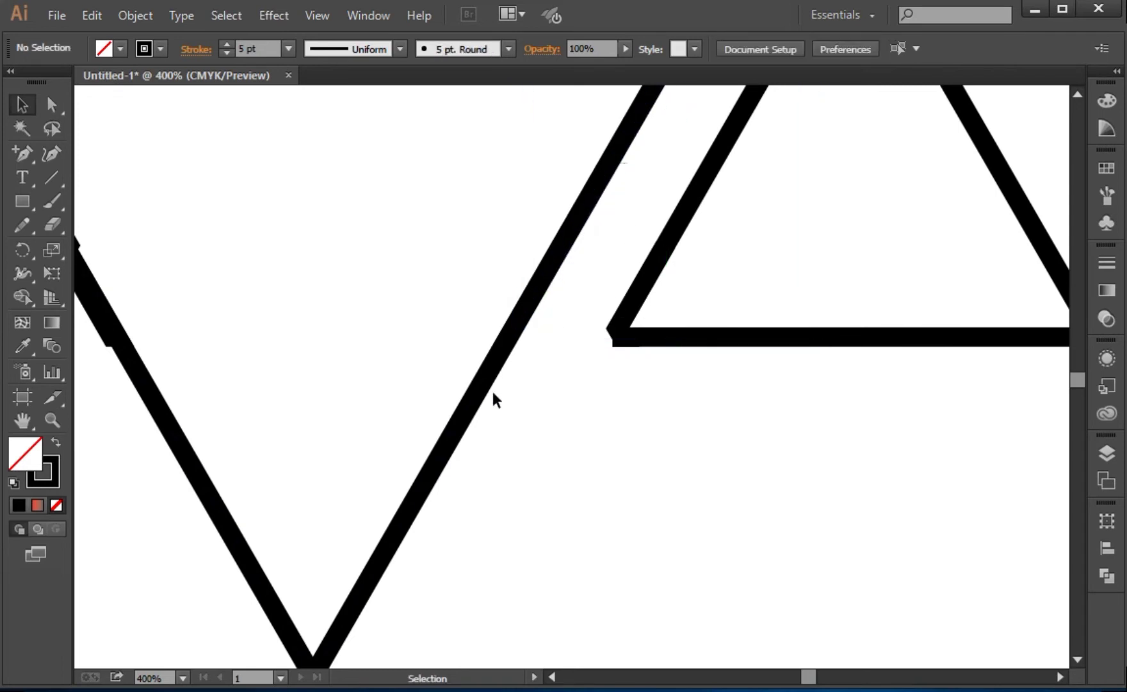
Step: Delete two overlapping segments on the left leg, then zoom back out to the whole logo
{"action": "mouse_move", "coordinate": [599, 387]}
{"action": "left_mouse_down"}
{"action": "mouse_move", "coordinate": [770, 256]}
{"action": "mouse_move", "coordinate": [818, 257]}
{"action": "mouse_move", "coordinate": [960, 421]}
{"action": "left_mouse_up"}
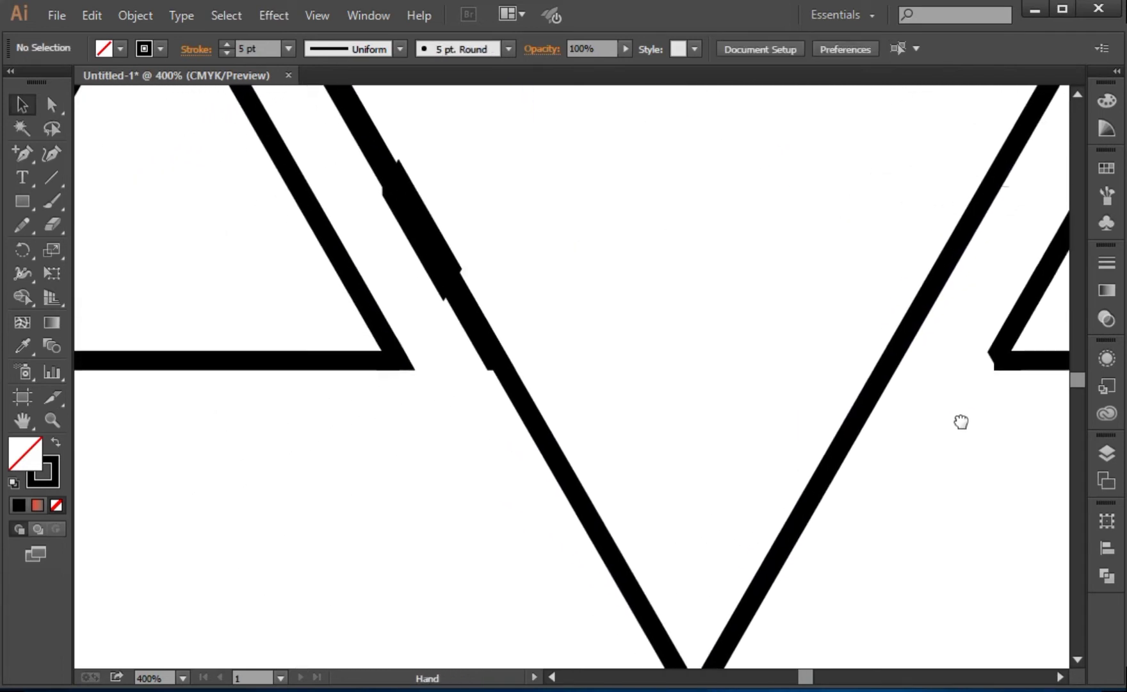
{"action": "left_click", "coordinate": [487, 323]}
{"action": "key", "text": "Delete"}
{"action": "left_click", "coordinate": [427, 242]}
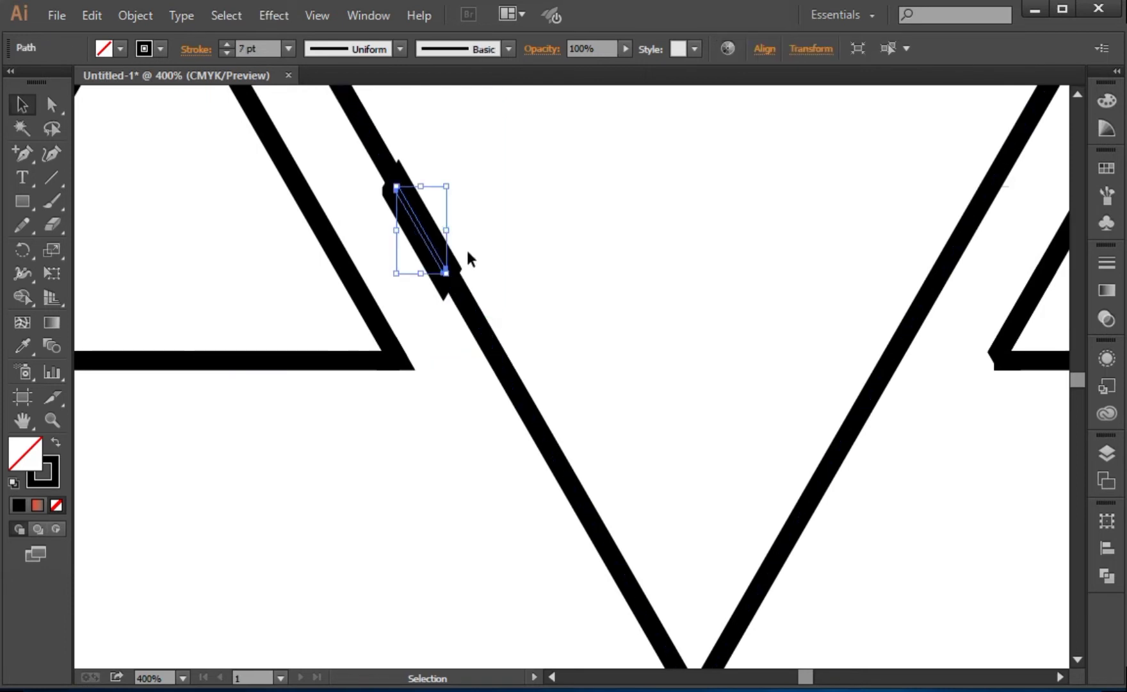
{"action": "key", "text": "Delete"}
{"action": "left_click_drag", "start_coordinate": [374, 165], "coordinate": [528, 452]}
{"action": "mouse_move", "coordinate": [482, 338]}
{"action": "left_mouse_down"}
{"action": "mouse_move", "coordinate": [584, 470]}
{"action": "mouse_move", "coordinate": [465, 574]}
{"action": "left_mouse_up"}
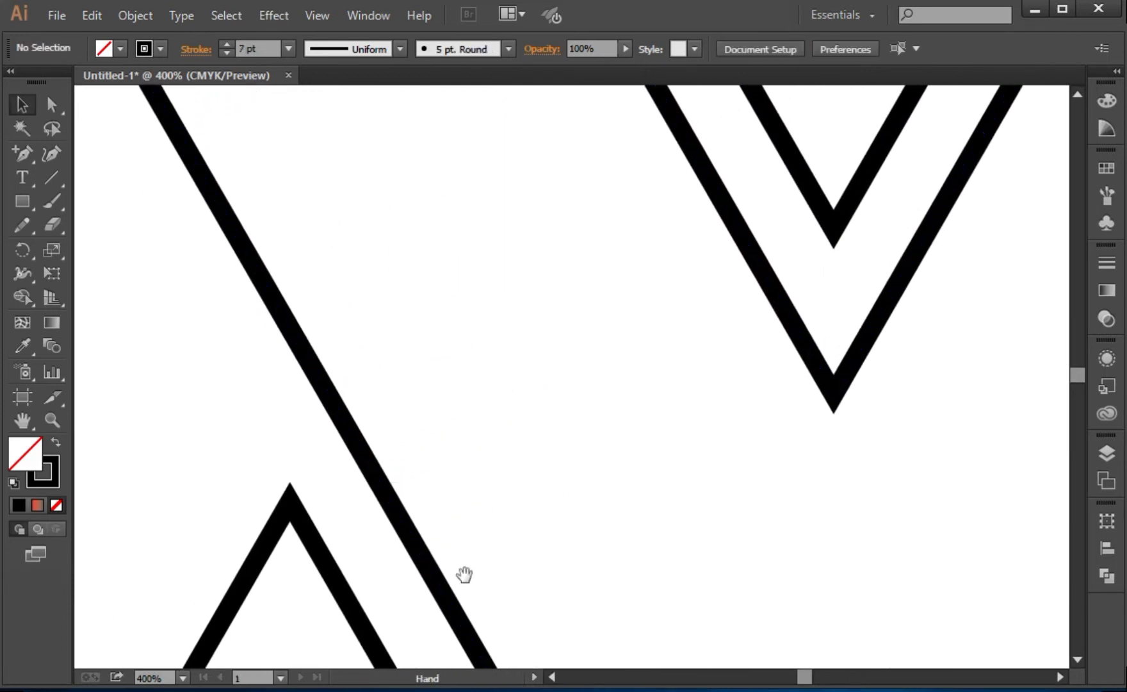
{"action": "key", "text": "ctrl+minus"}
{"action": "key", "text": "ctrl+minus"}
{"action": "key", "text": "ctrl+minus"}
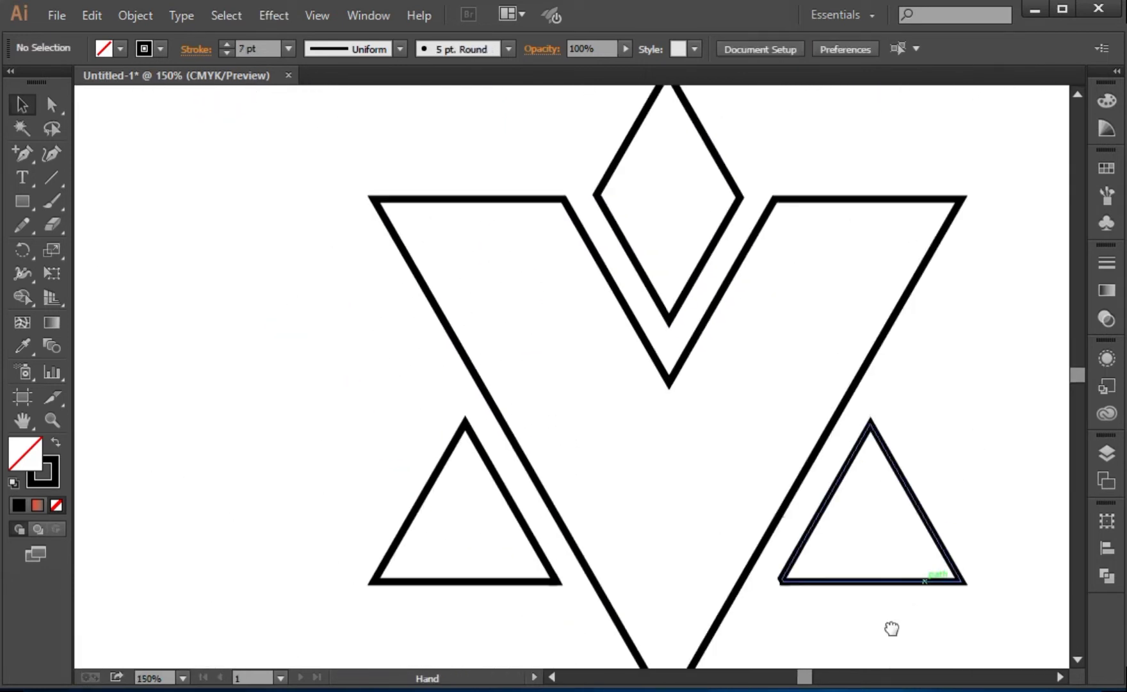
{"action": "left_click_drag", "start_coordinate": [893, 629], "coordinate": [800, 568]}
{"action": "key", "text": "ctrl+minus"}
{"action": "key", "text": "ctrl+minus"}
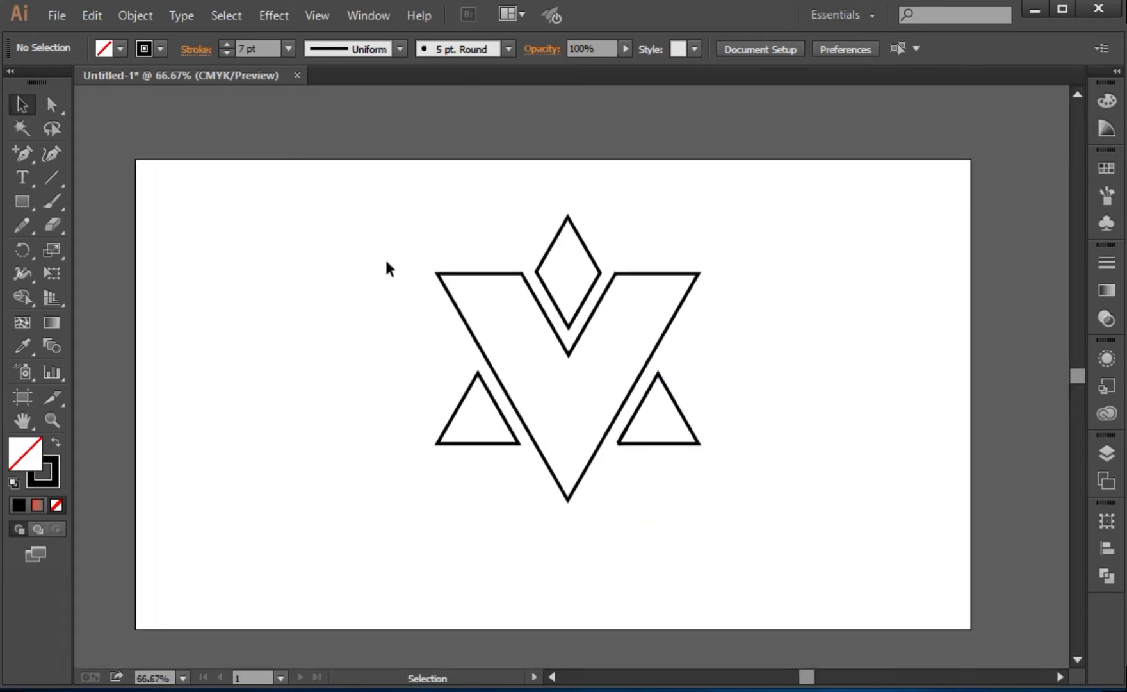
Step: Apply a linear red-to-grey gradient fill to the V, diamond and both side triangles
{"action": "left_click_drag", "start_coordinate": [364, 209], "coordinate": [779, 512]}
{"action": "left_click", "coordinate": [1106, 290]}
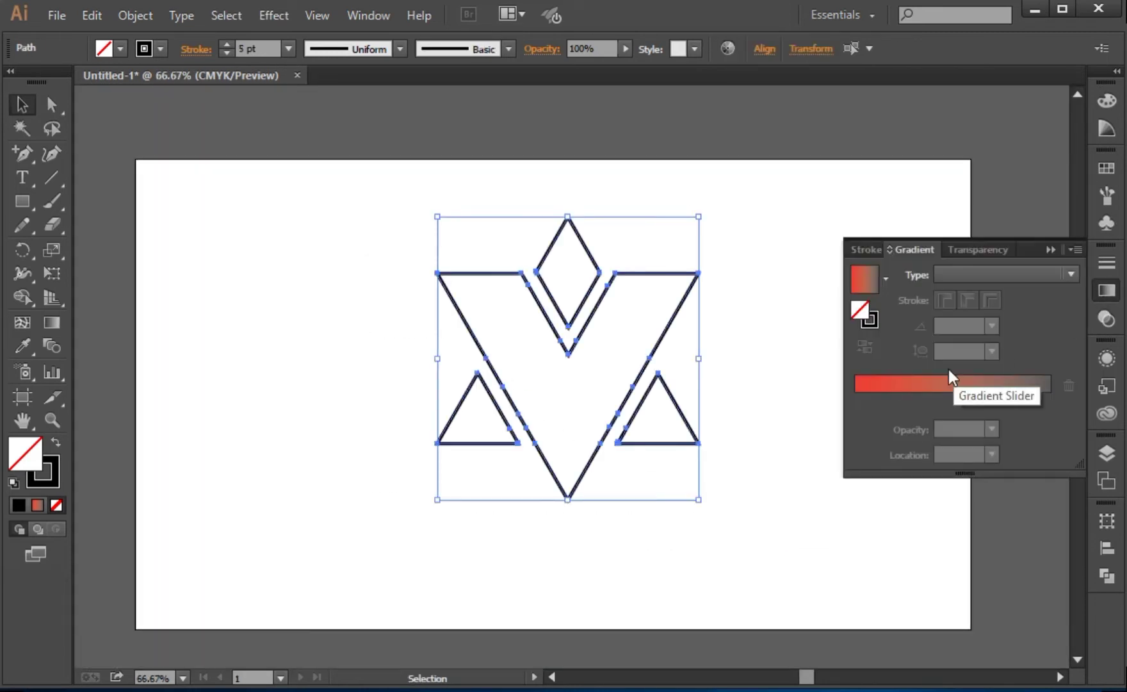
{"action": "left_click", "coordinate": [948, 378]}
{"action": "left_click", "coordinate": [238, 530]}
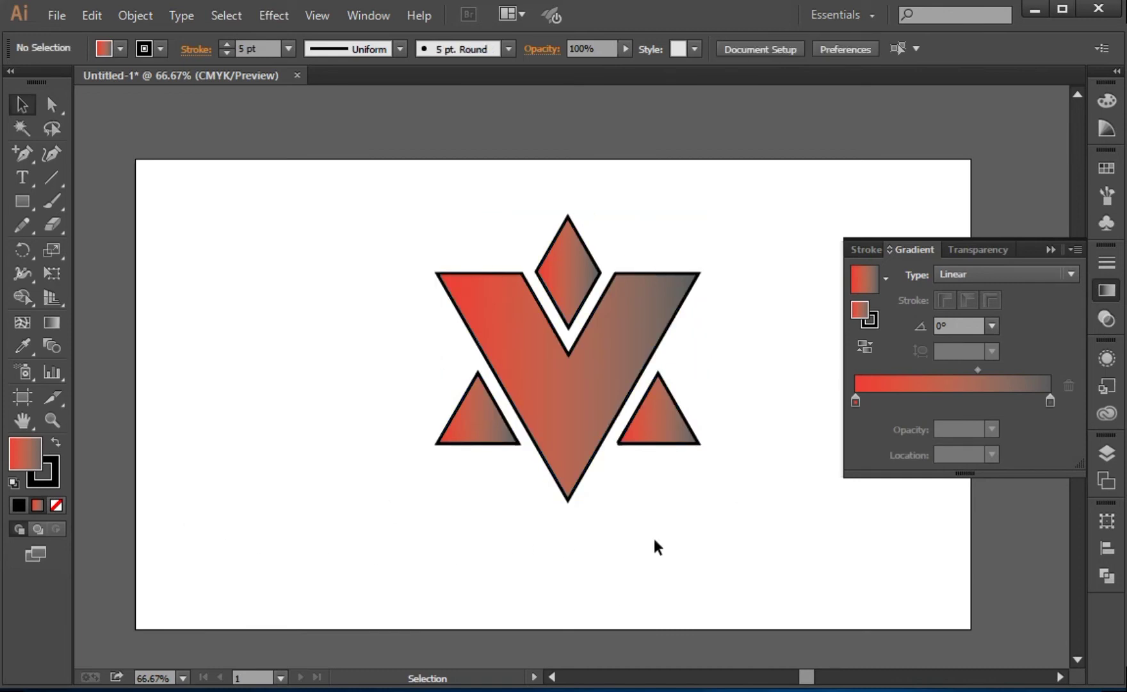
{"action": "left_click_drag", "start_coordinate": [384, 206], "coordinate": [738, 595]}
{"action": "left_click", "coordinate": [1051, 249]}
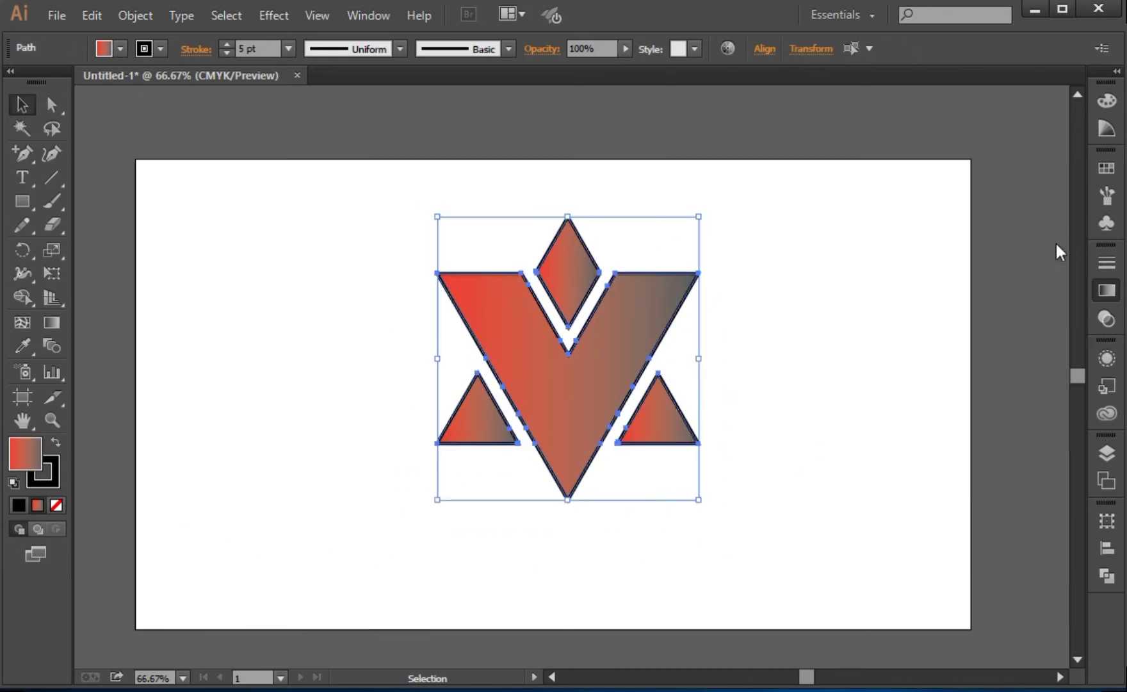
{"action": "left_click", "coordinate": [111, 179]}
{"action": "left_click", "coordinate": [18, 205]}
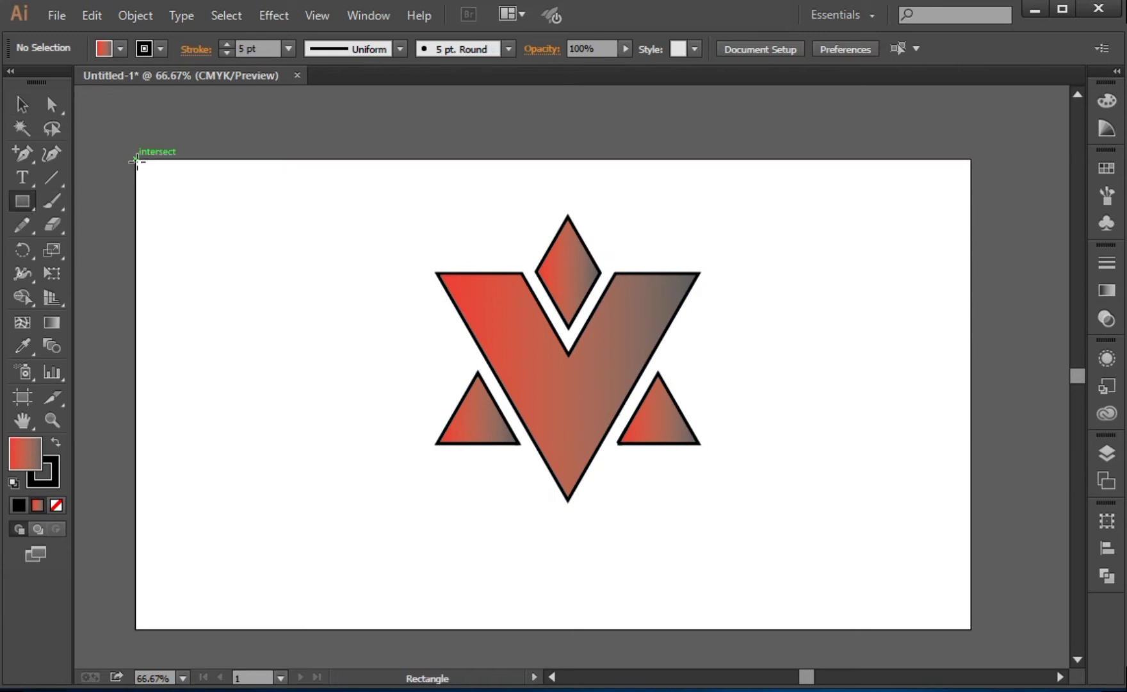
Step: Draw an artboard-sized rectangle and fill it with a pale mint green
{"action": "left_click_drag", "start_coordinate": [135, 160], "coordinate": [971, 629]}
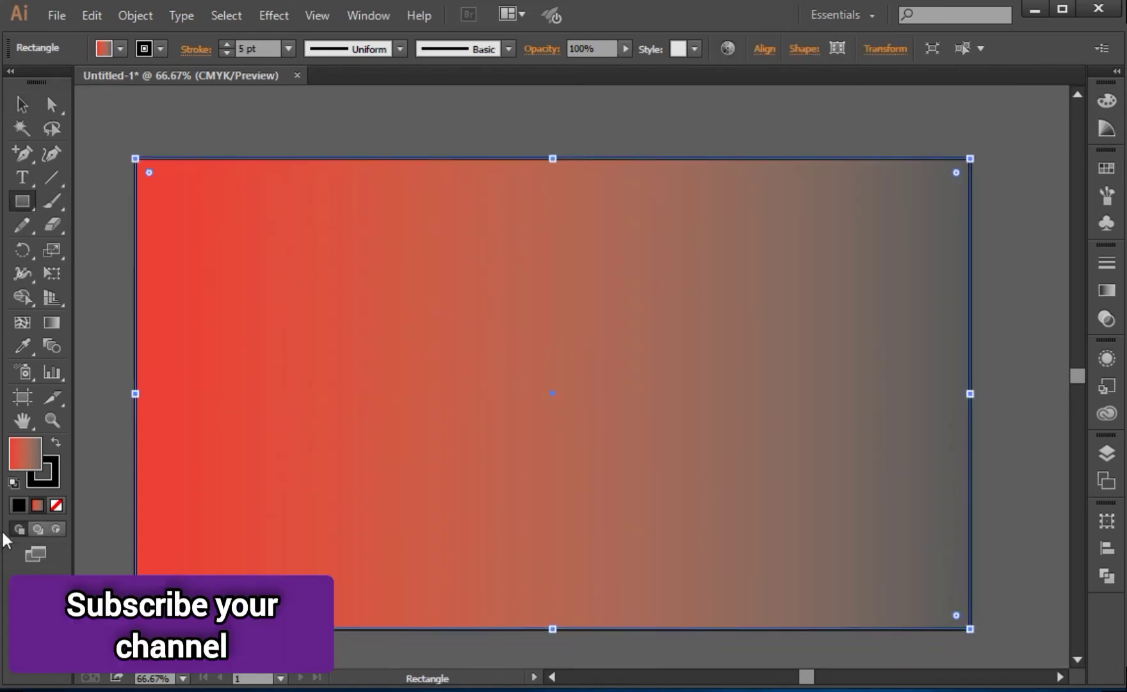
{"action": "key", "text": "v"}
{"action": "left_click", "coordinate": [1107, 101]}
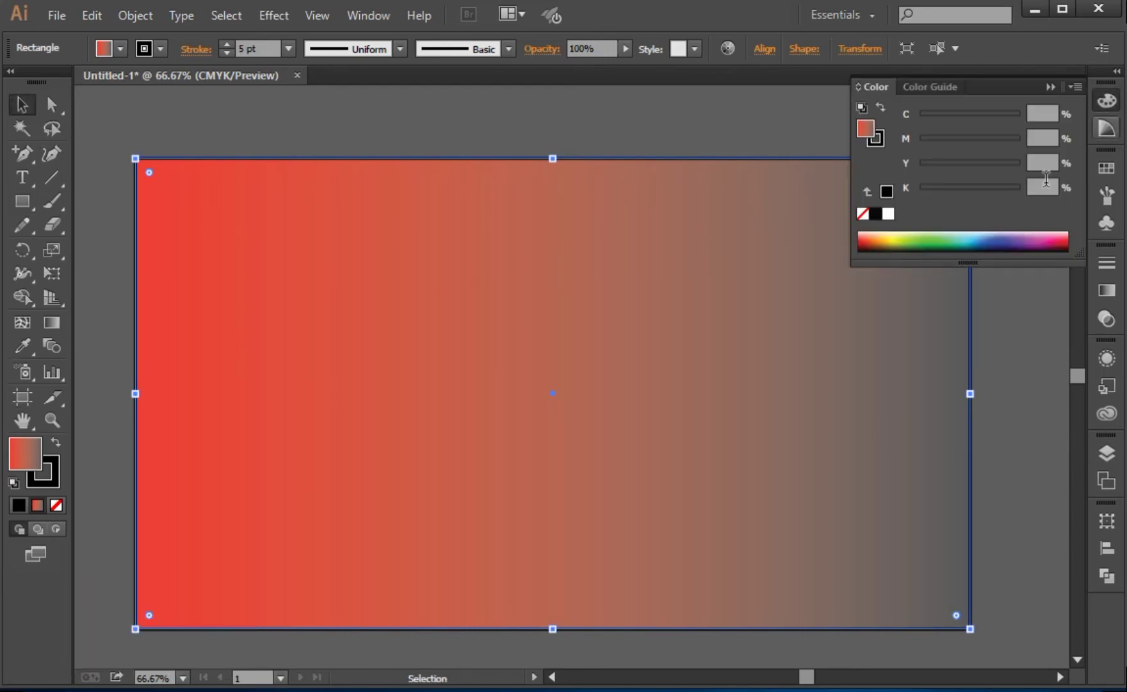
{"action": "left_click_drag", "start_coordinate": [954, 232], "coordinate": [948, 225]}
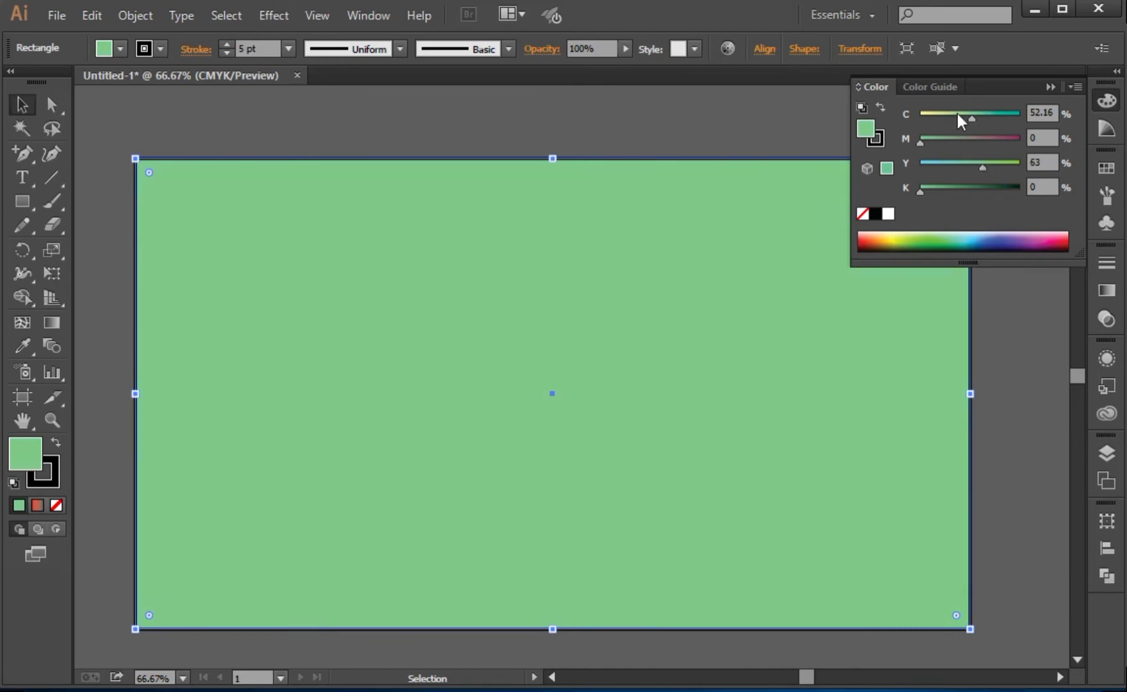
{"action": "left_click_drag", "start_coordinate": [974, 119], "coordinate": [963, 119]}
{"action": "left_click_drag", "start_coordinate": [978, 163], "coordinate": [965, 162]}
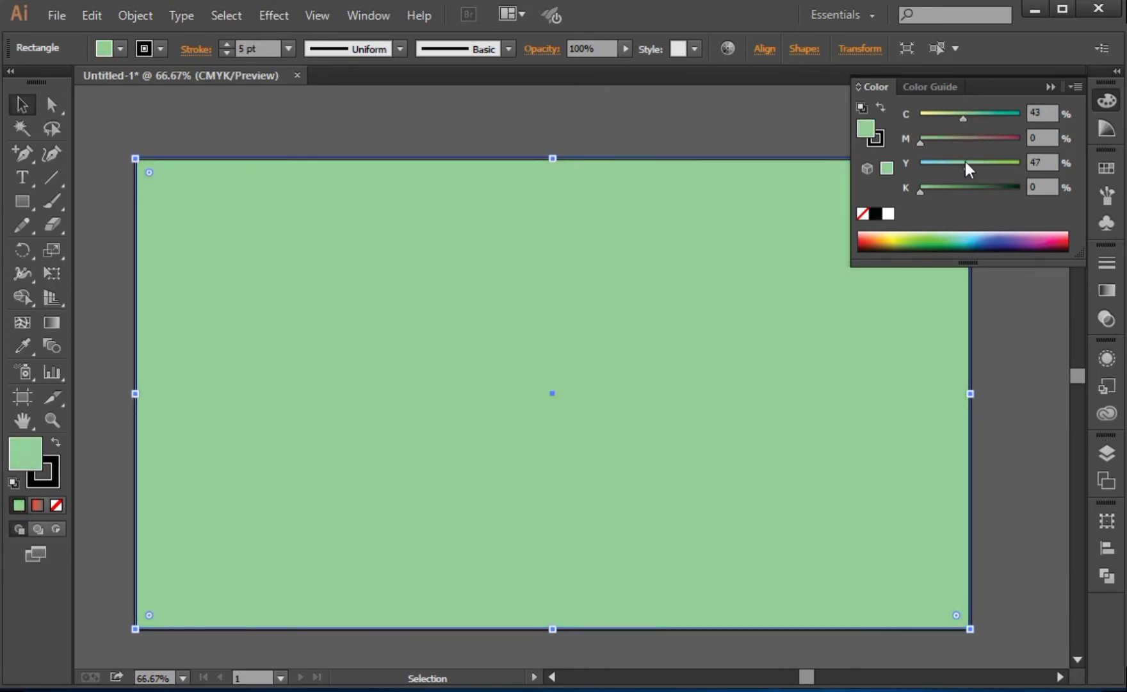
{"action": "left_click", "coordinate": [1050, 87]}
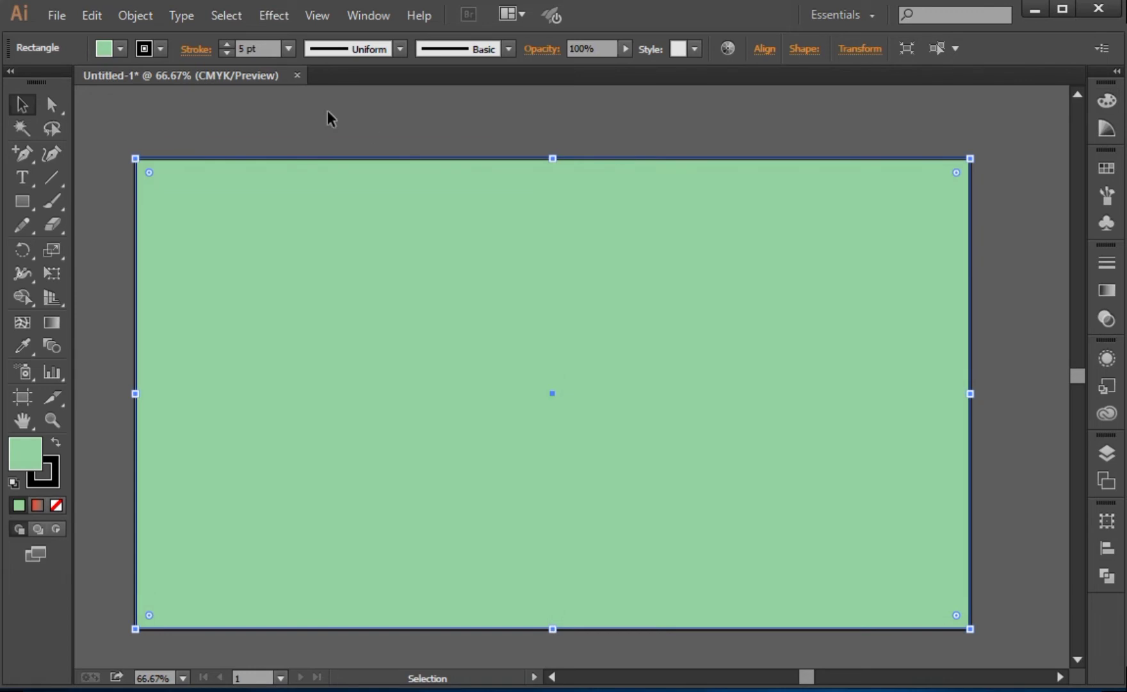
Step: Set the background rectangle's stroke to None
{"action": "left_click", "coordinate": [44, 482]}
{"action": "left_click", "coordinate": [57, 505]}
{"action": "left_click", "coordinate": [29, 450]}
Step: Send the mint rectangle behind the logo and lock it with Ctrl+2
{"action": "right_click", "coordinate": [345, 388]}
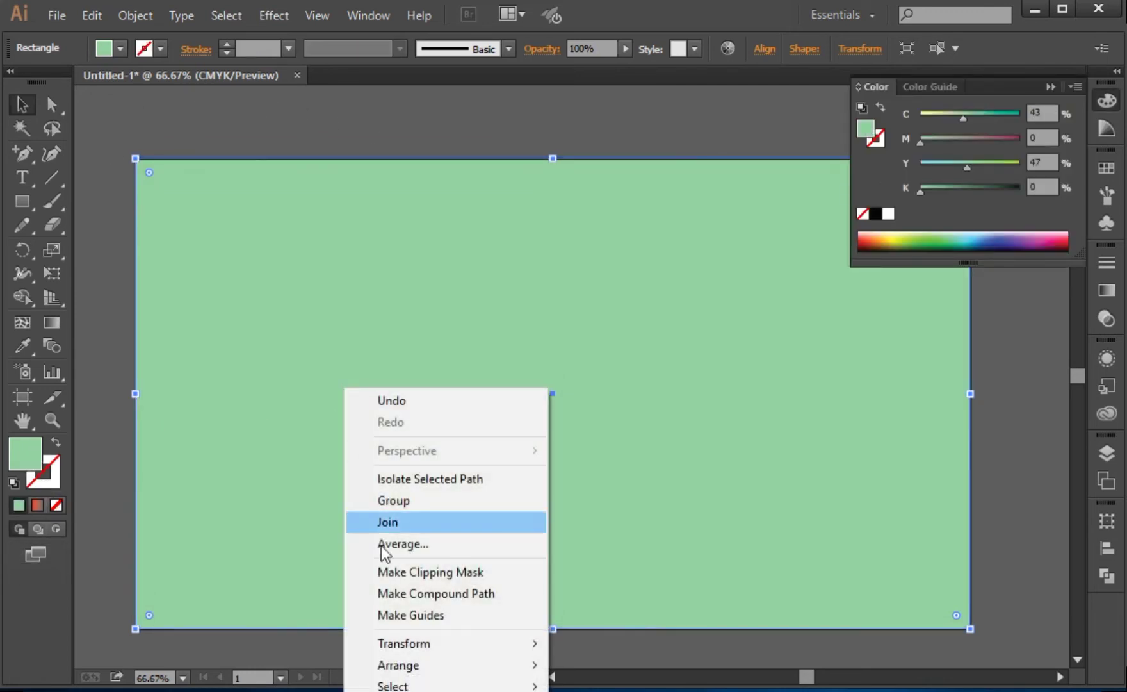
{"action": "right_click", "coordinate": [531, 188]}
{"action": "mouse_move", "coordinate": [616, 464]}
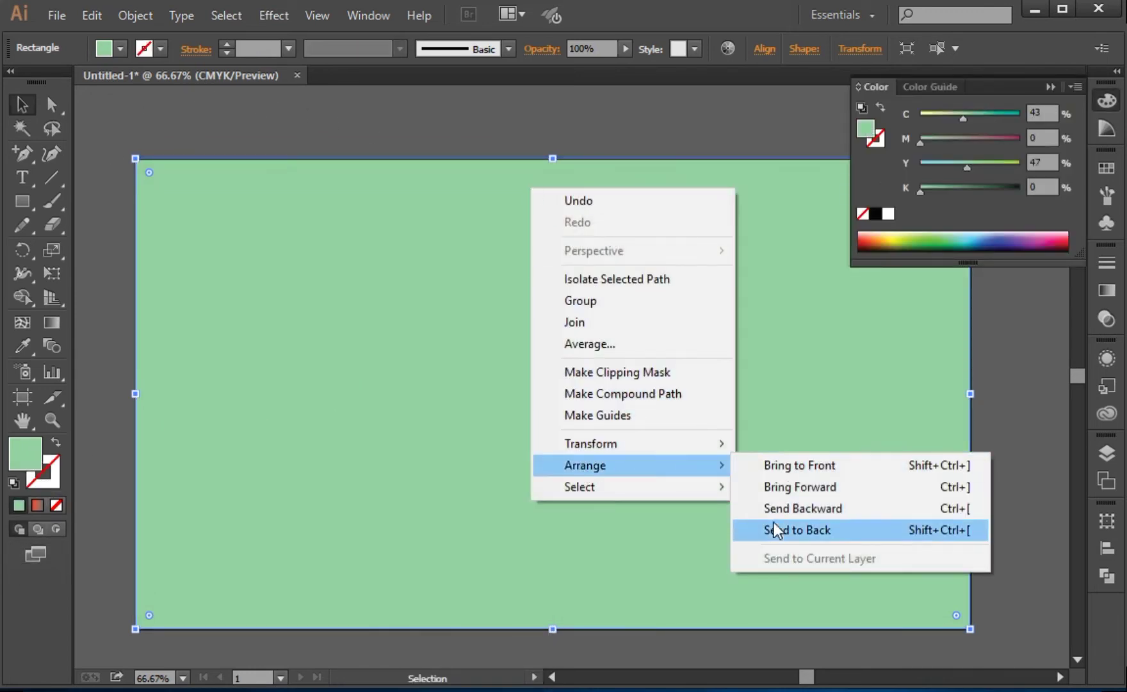
{"action": "left_click", "coordinate": [774, 530]}
{"action": "left_click", "coordinate": [1050, 86]}
{"action": "left_click", "coordinate": [1036, 164]}
{"action": "left_click", "coordinate": [888, 256]}
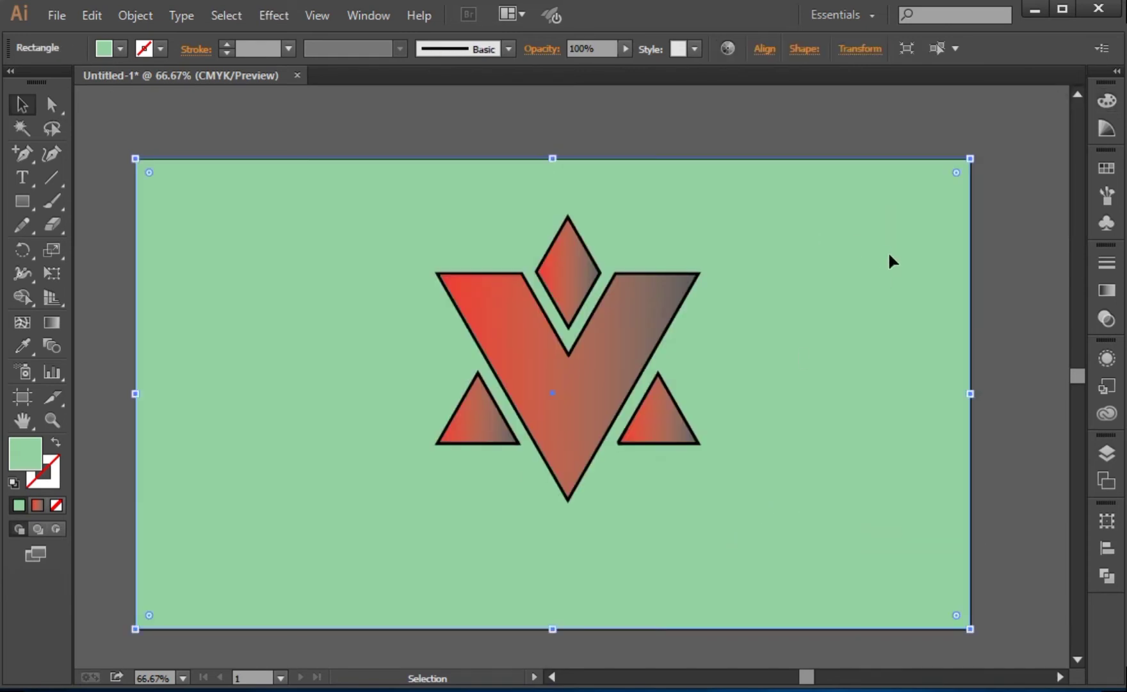
{"action": "key", "text": "ctrl+2"}
Step: Group all the pieces of the V logo
{"action": "left_click_drag", "start_coordinate": [334, 244], "coordinate": [743, 471]}
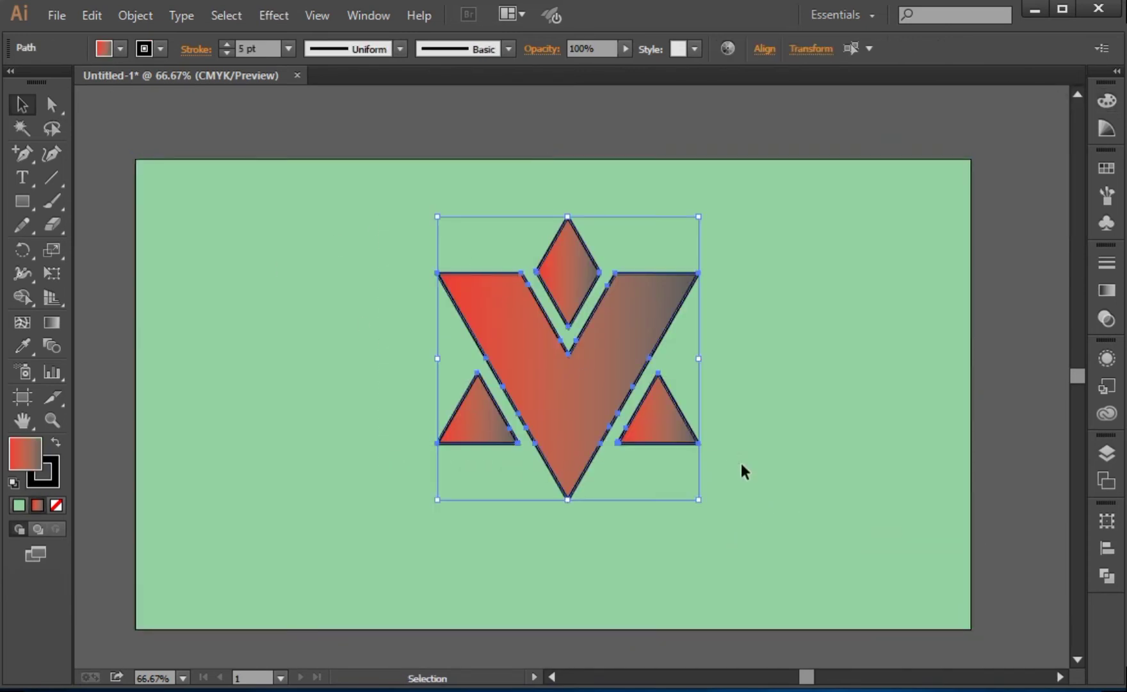
{"action": "right_click", "coordinate": [570, 363]}
{"action": "right_click", "coordinate": [573, 229]}
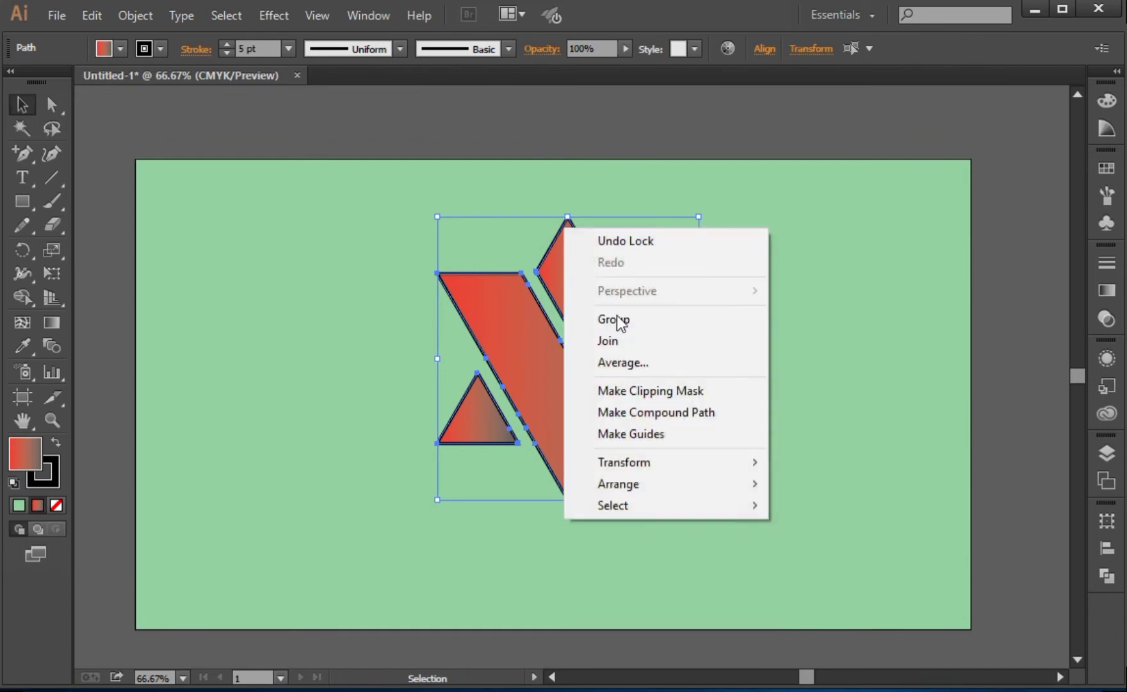
{"action": "left_click", "coordinate": [622, 311]}
Step: Make one copy of the grouped logo on each side of the original
{"action": "left_click", "coordinate": [761, 308]}
{"action": "mouse_move", "coordinate": [620, 307]}
{"action": "left_mouse_down"}
{"action": "mouse_move", "coordinate": [904, 307]}
{"action": "mouse_move", "coordinate": [338, 303]}
{"action": "left_mouse_up"}
{"action": "key", "text": "Delete"}
{"action": "left_click_drag", "start_coordinate": [579, 365], "coordinate": [297, 365]}
{"action": "left_click", "coordinate": [708, 229]}
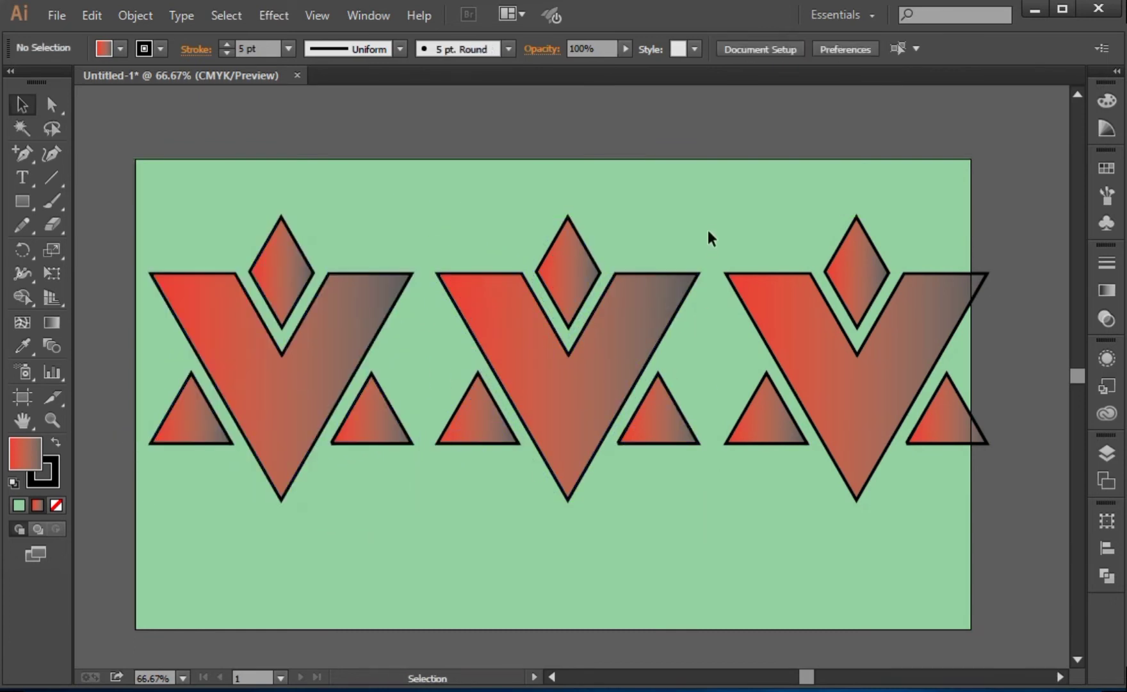
{"action": "left_click_drag", "start_coordinate": [714, 222], "coordinate": [981, 439]}
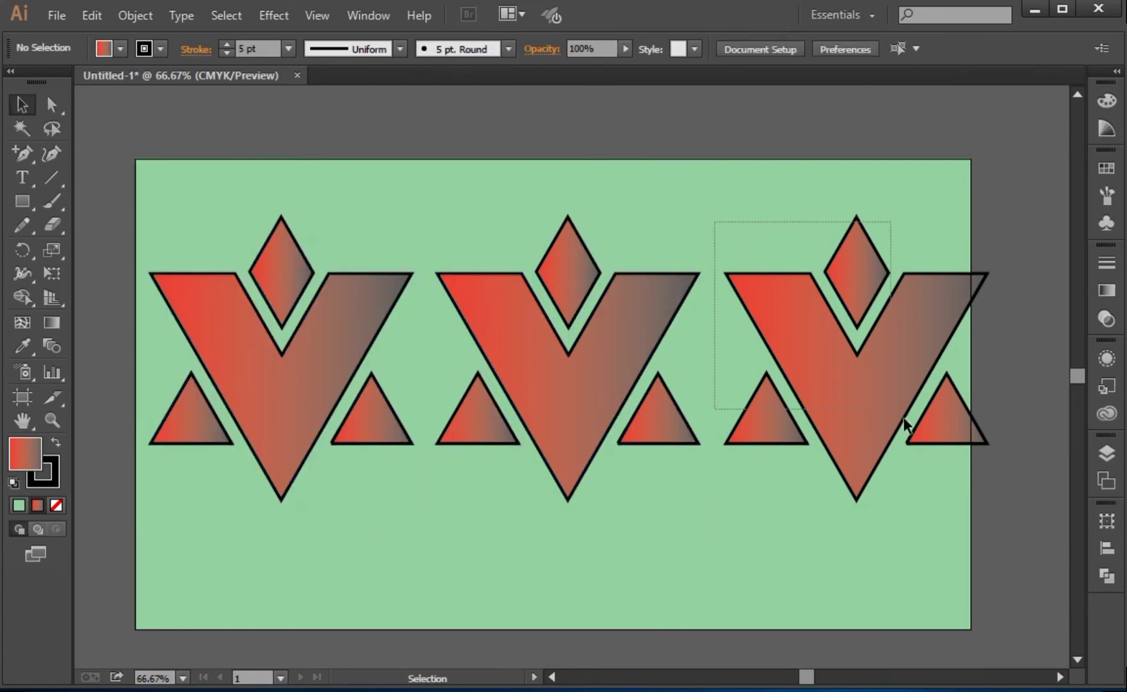
{"action": "left_click", "coordinate": [337, 339], "text": "shift"}
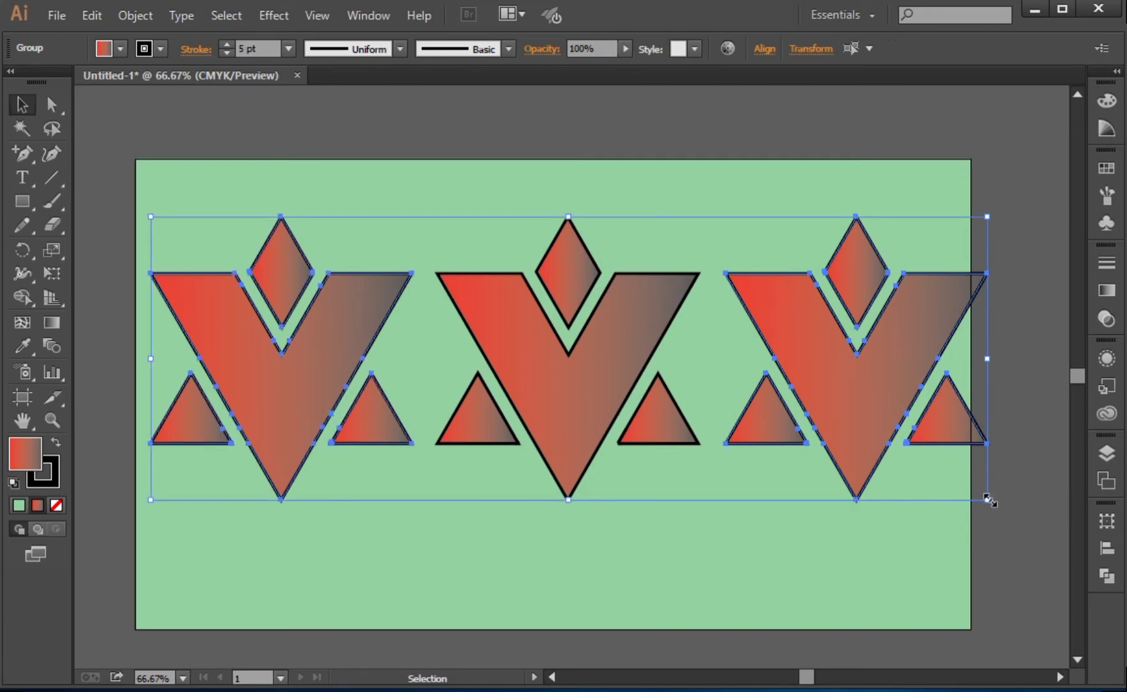
Step: Scale down the two side copies and move them to the upper left and right
{"action": "left_click_drag", "start_coordinate": [987, 497], "coordinate": [695, 400]}
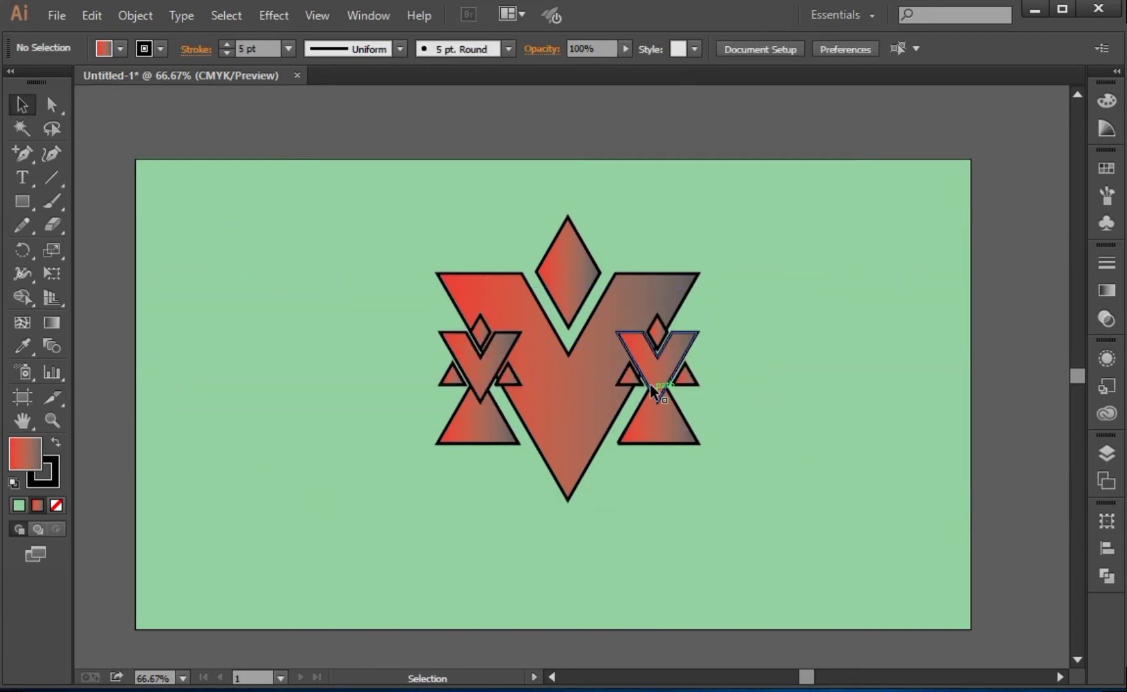
{"action": "mouse_move", "coordinate": [661, 339]}
{"action": "left_mouse_down"}
{"action": "mouse_move", "coordinate": [664, 319]}
{"action": "mouse_move", "coordinate": [760, 297]}
{"action": "left_mouse_up"}
{"action": "mouse_move", "coordinate": [453, 376]}
{"action": "left_mouse_down"}
{"action": "mouse_move", "coordinate": [371, 289]}
{"action": "mouse_move", "coordinate": [363, 316]}
{"action": "mouse_move", "coordinate": [367, 296]}
{"action": "left_mouse_up"}
{"action": "left_click", "coordinate": [850, 378]}
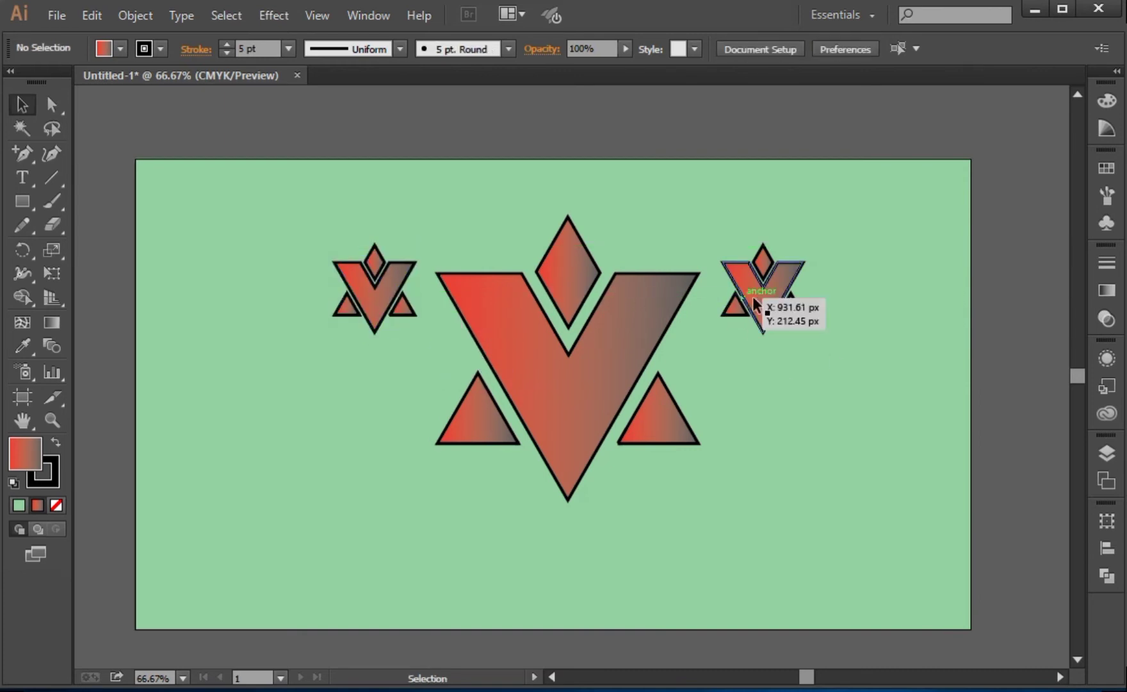
{"action": "left_click", "coordinate": [755, 295]}
{"action": "left_click", "coordinate": [339, 299], "text": "shift"}
Step: Set the two small logos' stroke weight to 3 pt
{"action": "left_click", "coordinate": [289, 49]}
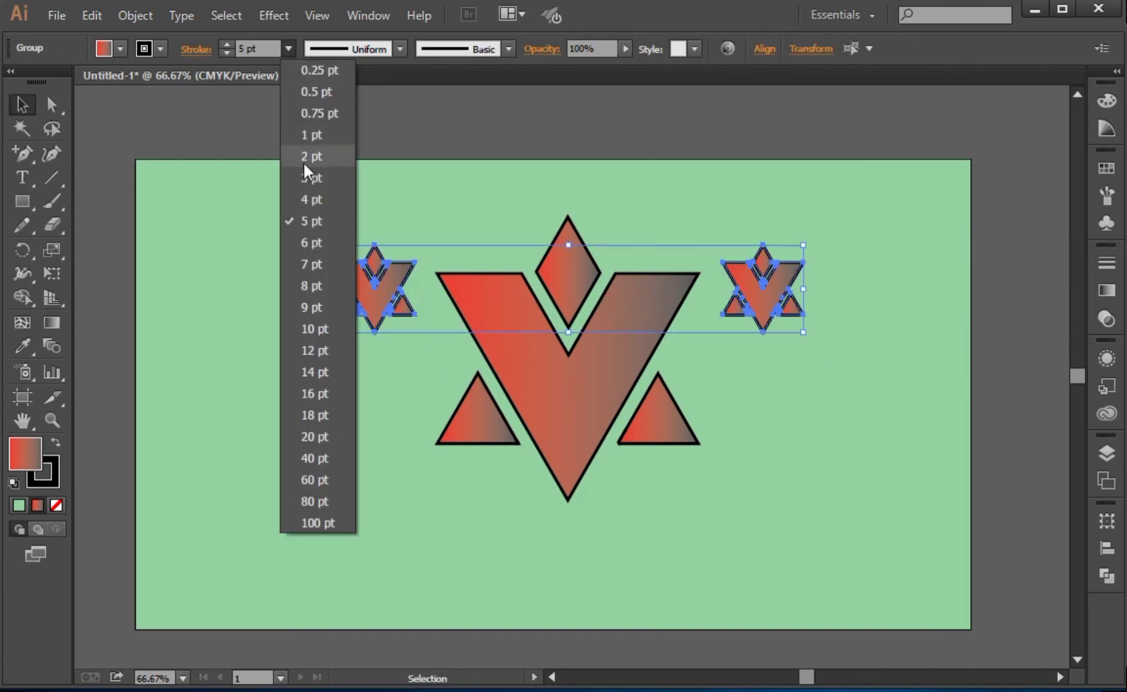
{"action": "left_click", "coordinate": [303, 160]}
{"action": "left_click", "coordinate": [288, 50]}
{"action": "left_click", "coordinate": [317, 179]}
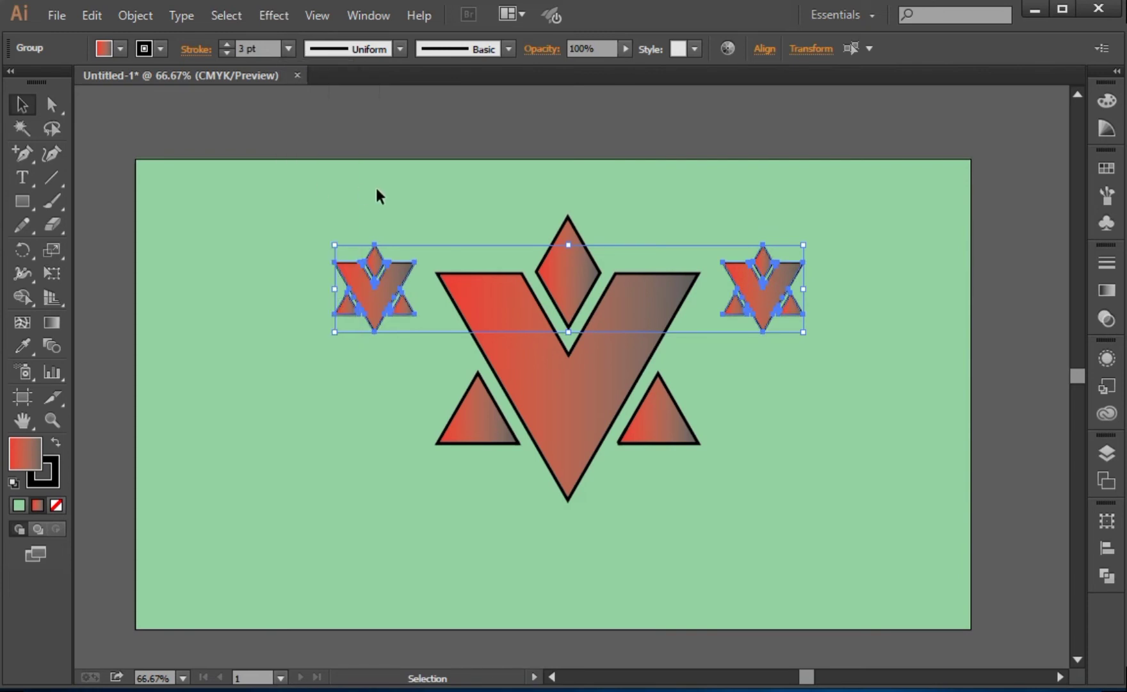
{"action": "left_click", "coordinate": [376, 190]}
Step: Nudge the small right and left logos with the arrow keys to fine-tune their positions
{"action": "left_click", "coordinate": [765, 268]}
{"action": "key", "text": "Left"}
{"action": "key", "text": "Left"}
{"action": "key", "text": "Left"}
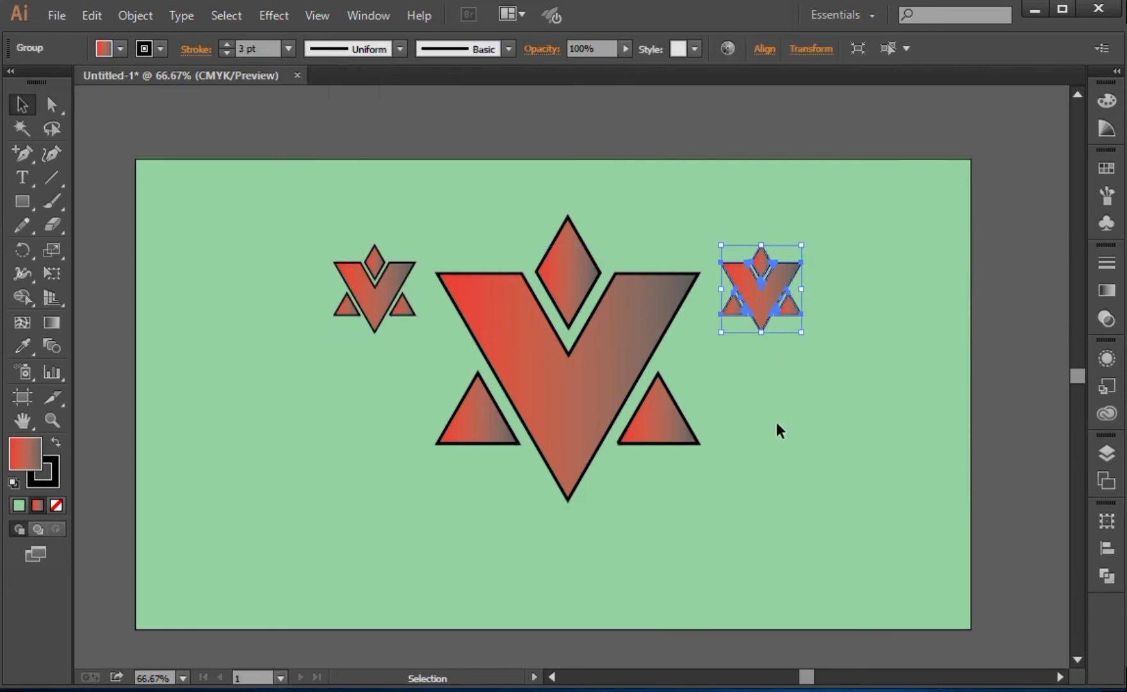
{"action": "key", "text": "Left"}
{"action": "key", "text": "Left"}
{"action": "key", "text": "Left"}
{"action": "key", "text": "Left"}
{"action": "key", "text": "Left"}
{"action": "key", "text": "Left"}
{"action": "key", "text": "Left"}
{"action": "left_click", "coordinate": [760, 456]}
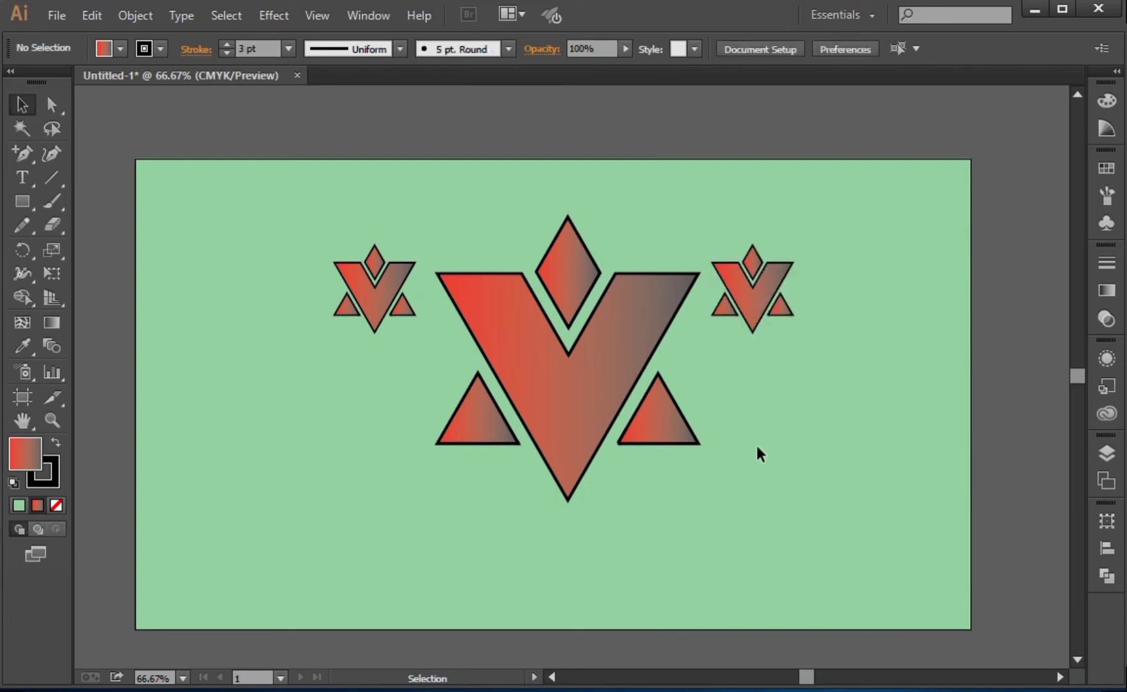
{"action": "key", "text": "Right"}
{"action": "key", "text": "Right"}
{"action": "key", "text": "Right"}
{"action": "key", "text": "Right"}
{"action": "key", "text": "Right"}
{"action": "key", "text": "Right"}
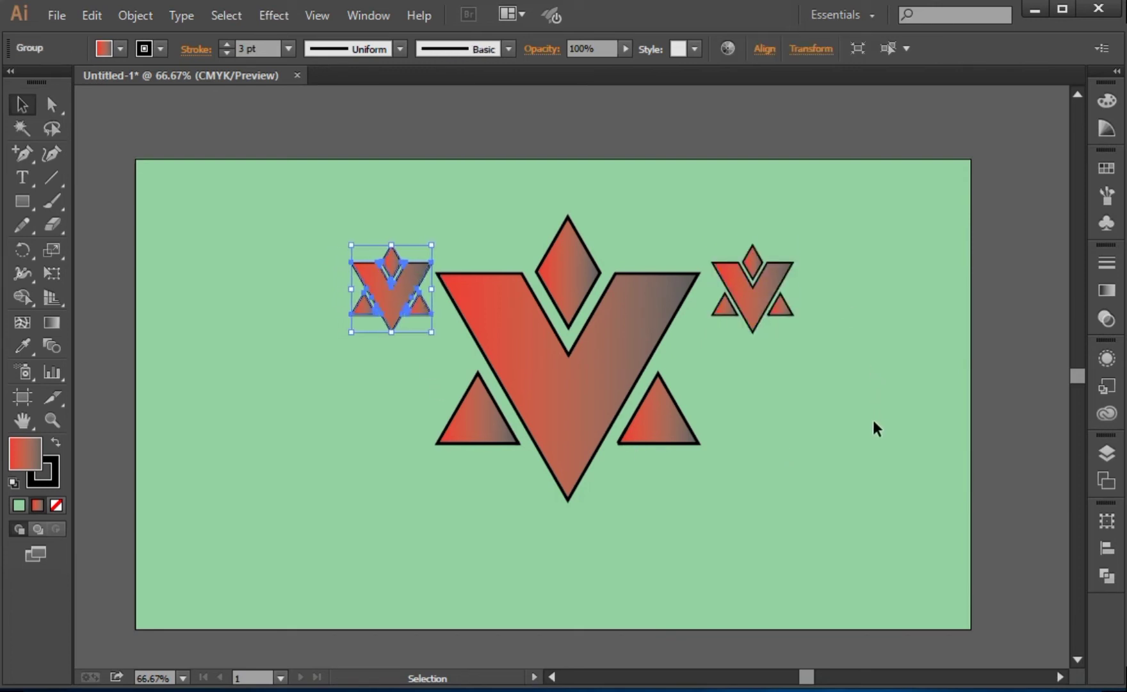
{"action": "key", "text": "Right"}
{"action": "key", "text": "Right"}
{"action": "key", "text": "Right"}
{"action": "key", "text": "Down"}
{"action": "key", "text": "Down"}
{"action": "key", "text": "Down"}
{"action": "key", "text": "Left"}
{"action": "key", "text": "Left"}
{"action": "key", "text": "Left"}
{"action": "key", "text": "Left"}
{"action": "key", "text": "Left"}
{"action": "key", "text": "Left"}
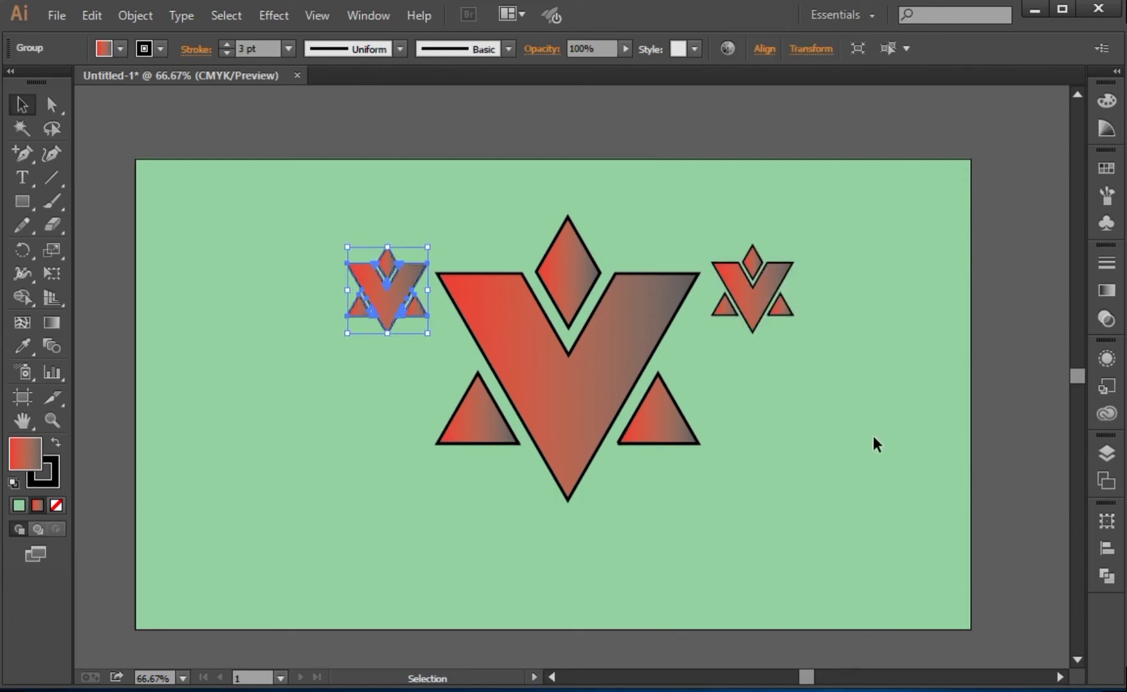
{"action": "key", "text": "Left"}
{"action": "key", "text": "Left"}
{"action": "key", "text": "Left"}
{"action": "key", "text": "Left"}
{"action": "key", "text": "Left"}
{"action": "key", "text": "Left"}
{"action": "left_click", "coordinate": [894, 459]}
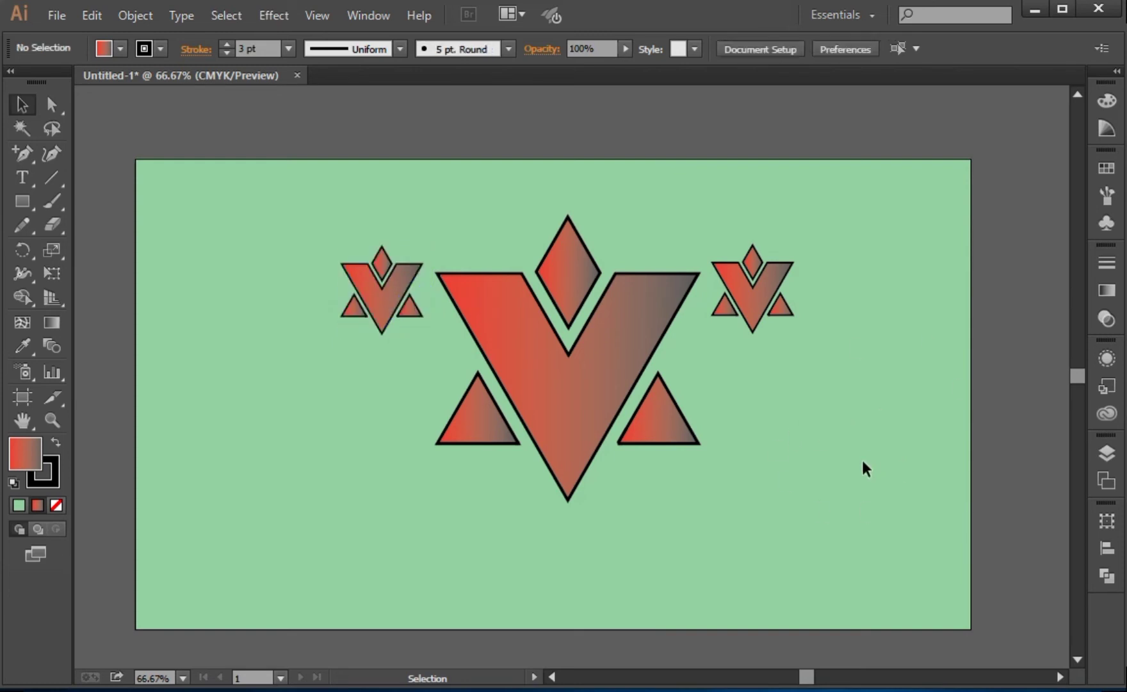
{"action": "left_click", "coordinate": [624, 347]}
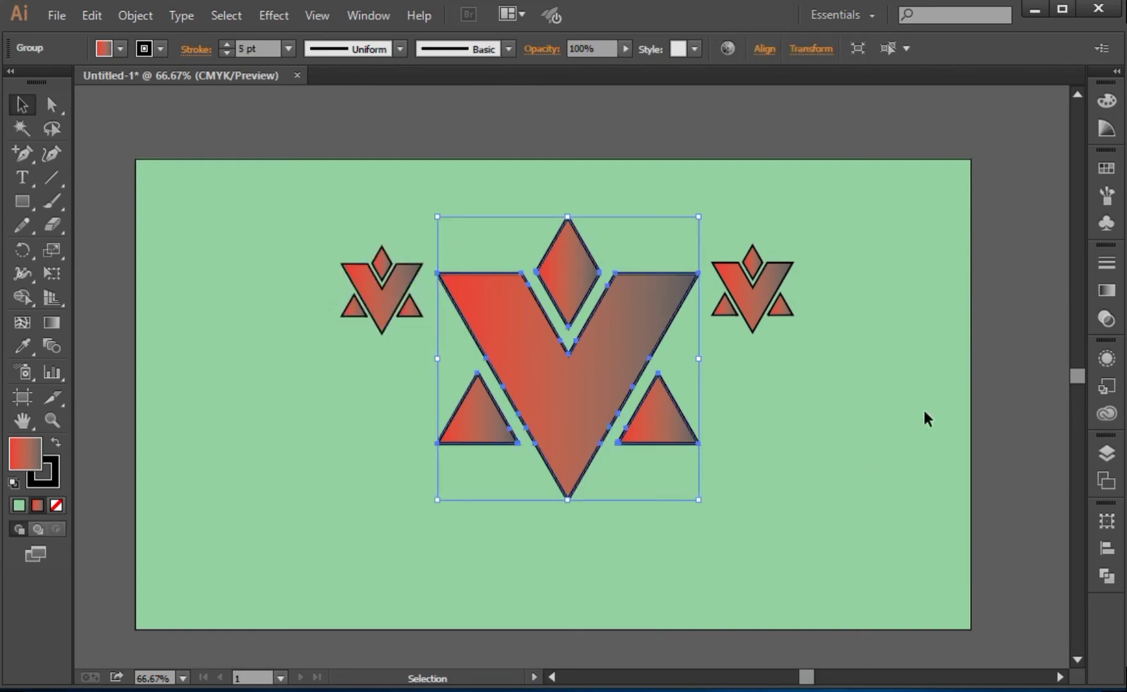
{"action": "left_click", "coordinate": [916, 415]}
Step: Add an enlarged 'LOGO DESIGN' title in Berlin Sans FB Demi Bold and lower the logos beneath it
{"action": "key", "text": "t"}
{"action": "type", "text": "LOGO DESIGN"}
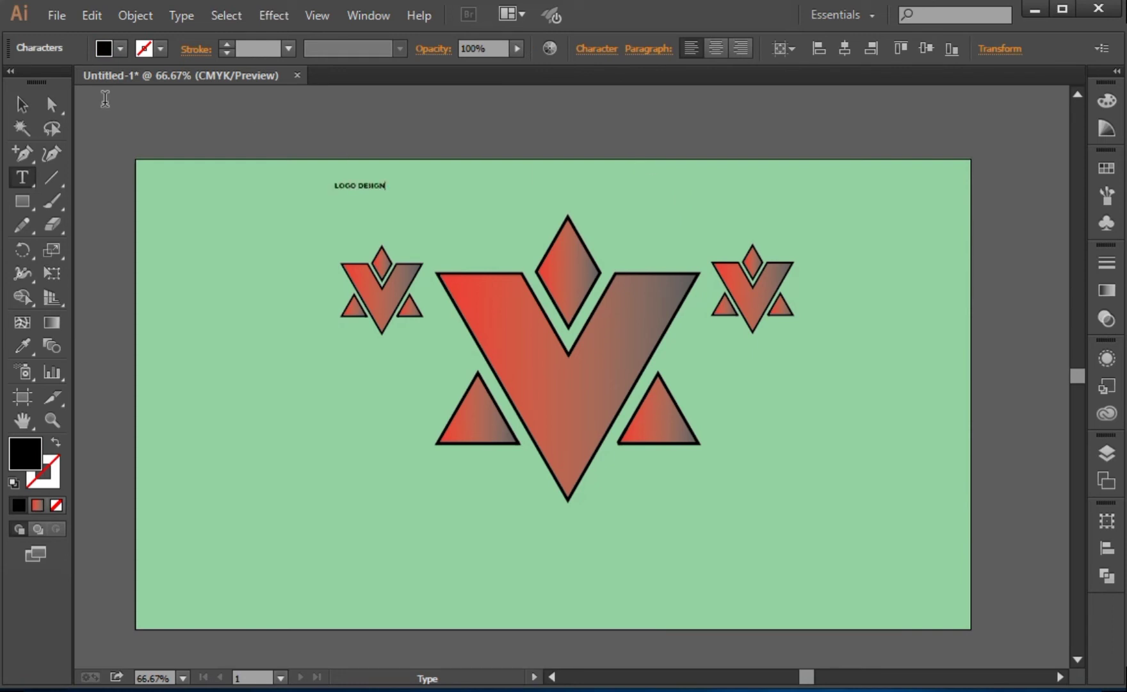
{"action": "left_click", "coordinate": [21, 104]}
{"action": "left_click_drag", "start_coordinate": [391, 194], "coordinate": [690, 301]}
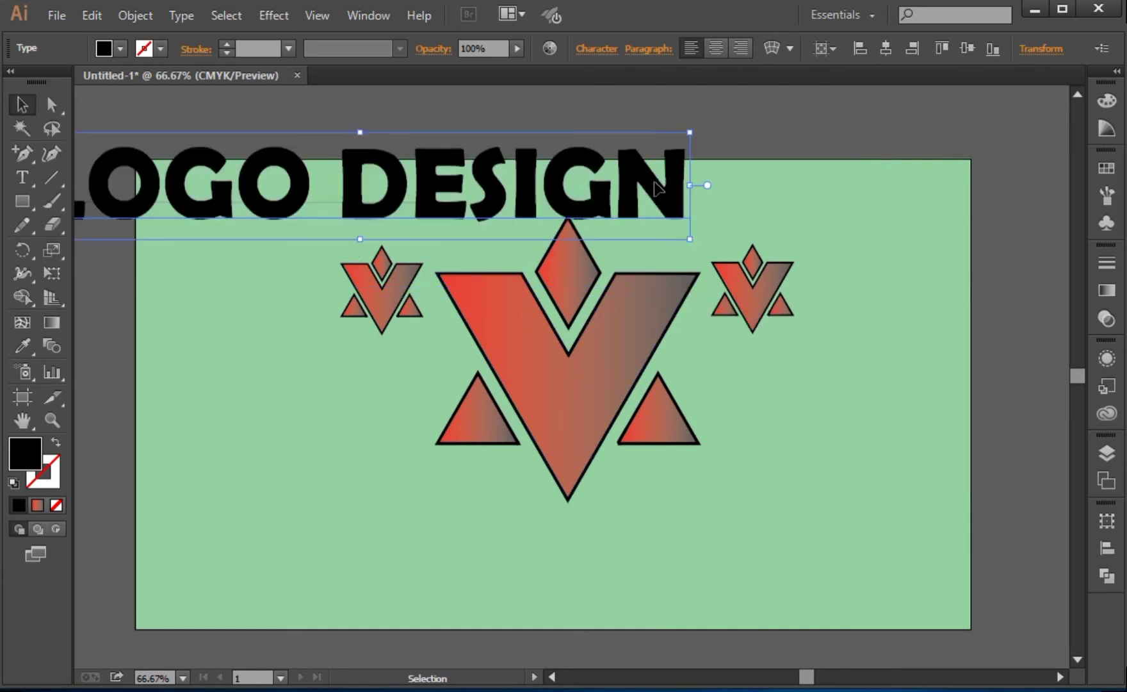
{"action": "left_click_drag", "start_coordinate": [653, 186], "coordinate": [859, 202]}
{"action": "right_click", "coordinate": [860, 207]}
{"action": "mouse_move", "coordinate": [904, 265]}
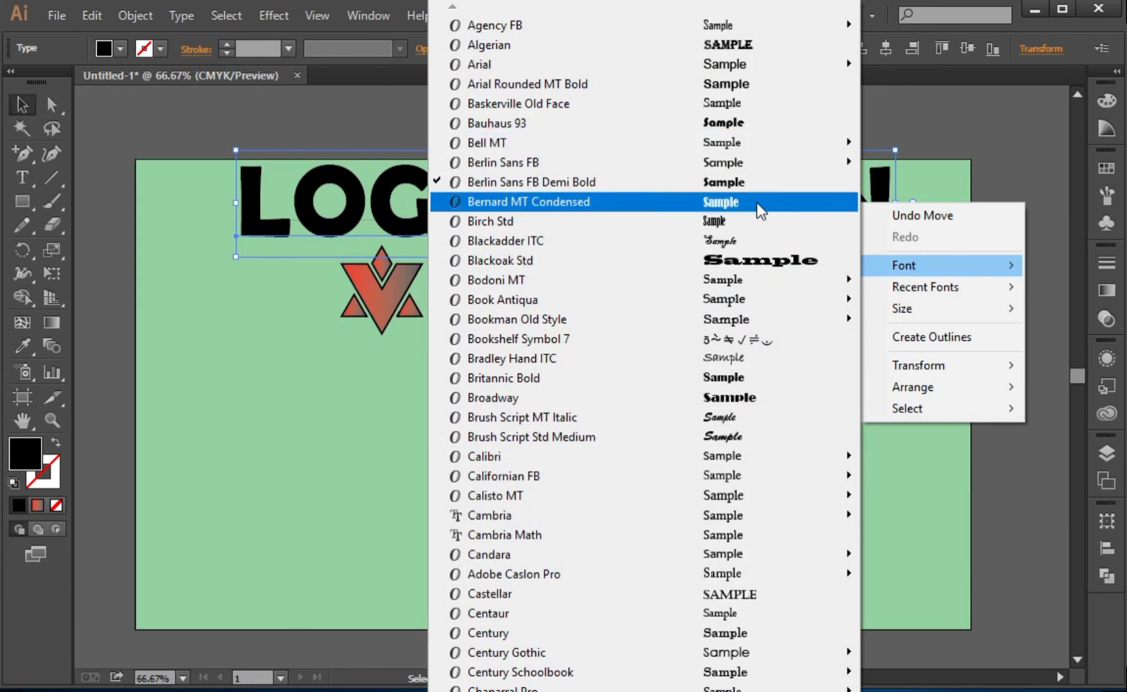
{"action": "left_click", "coordinate": [756, 182]}
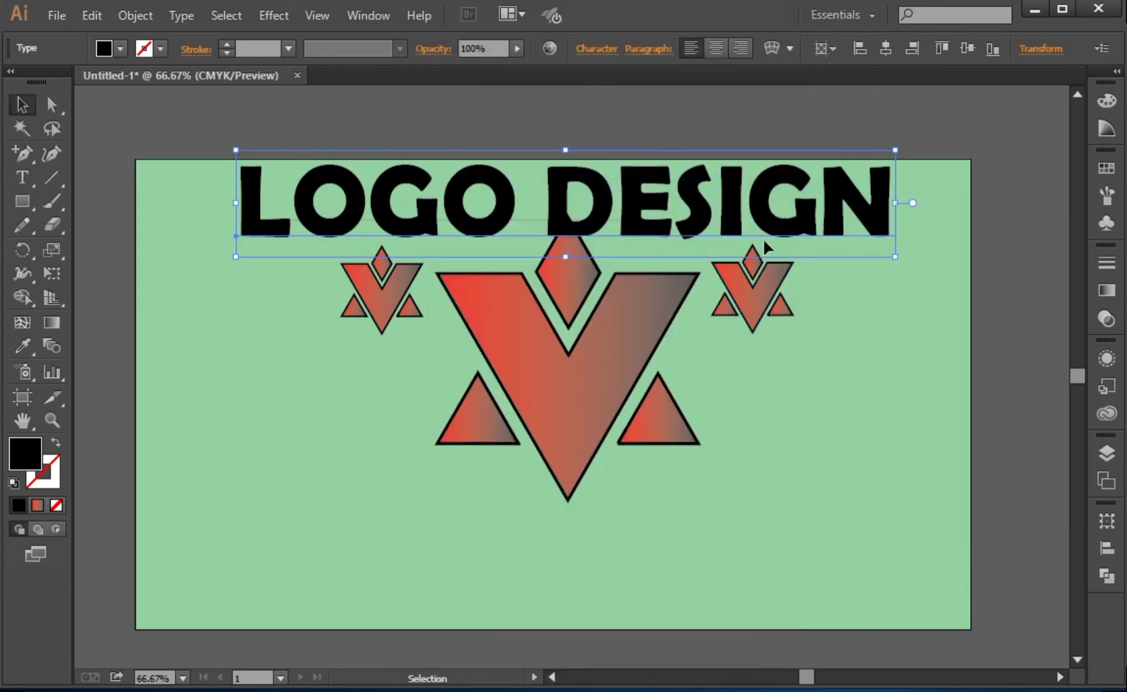
{"action": "left_click_drag", "start_coordinate": [292, 267], "coordinate": [792, 486]}
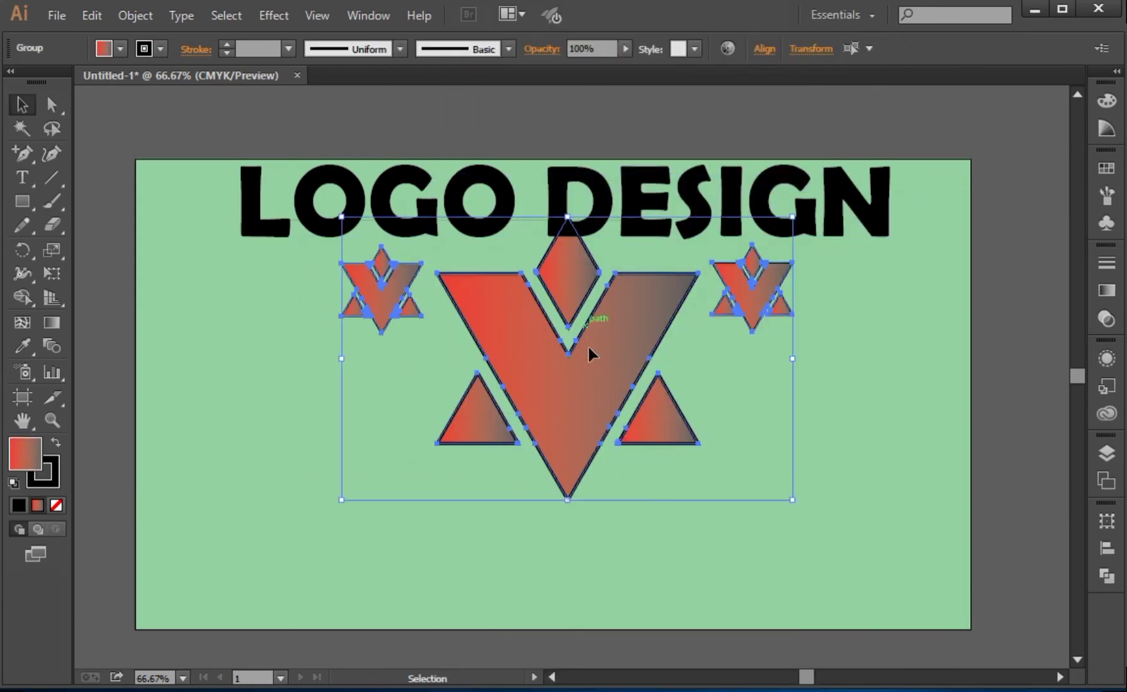
{"action": "left_click_drag", "start_coordinate": [588, 346], "coordinate": [593, 419]}
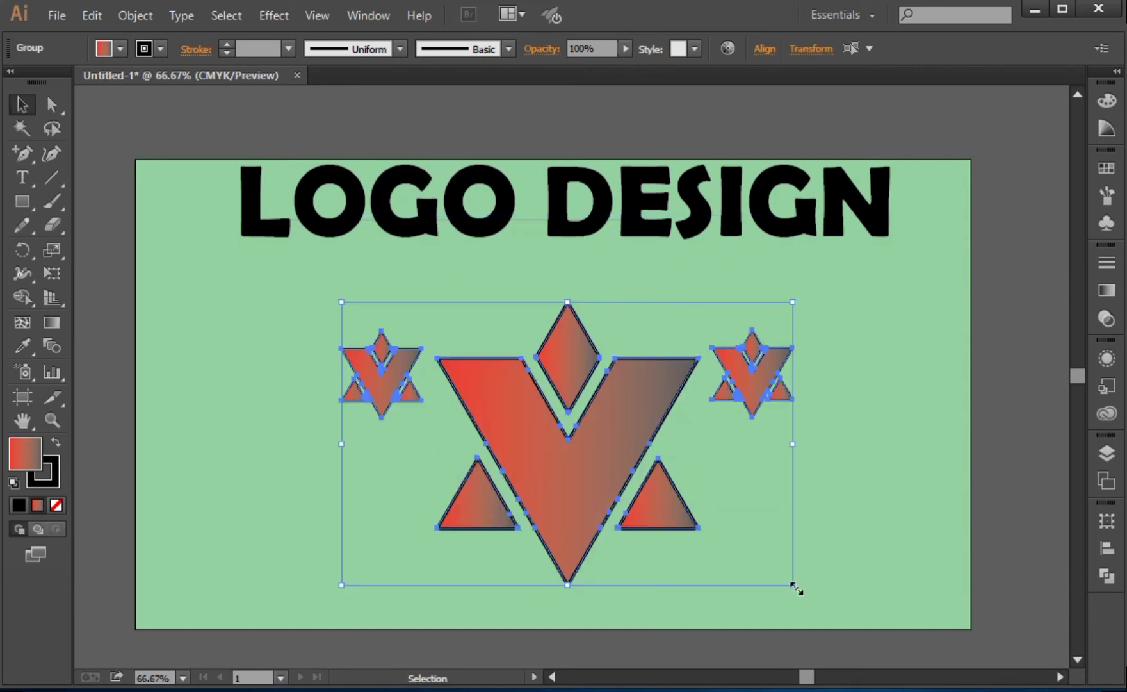
Step: Enlarge the symbol group slightly and nudge the title down two steps
{"action": "left_click_drag", "start_coordinate": [797, 588], "coordinate": [811, 609]}
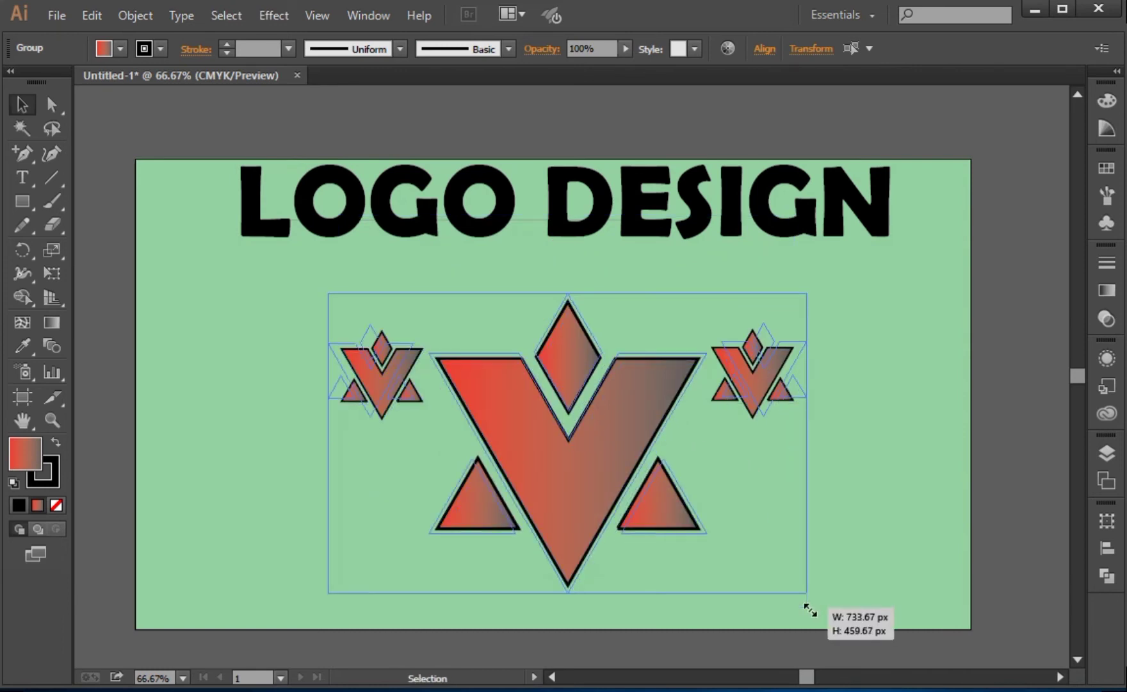
{"action": "left_click_drag", "start_coordinate": [811, 610], "coordinate": [830, 611]}
{"action": "right_click", "coordinate": [690, 175]}
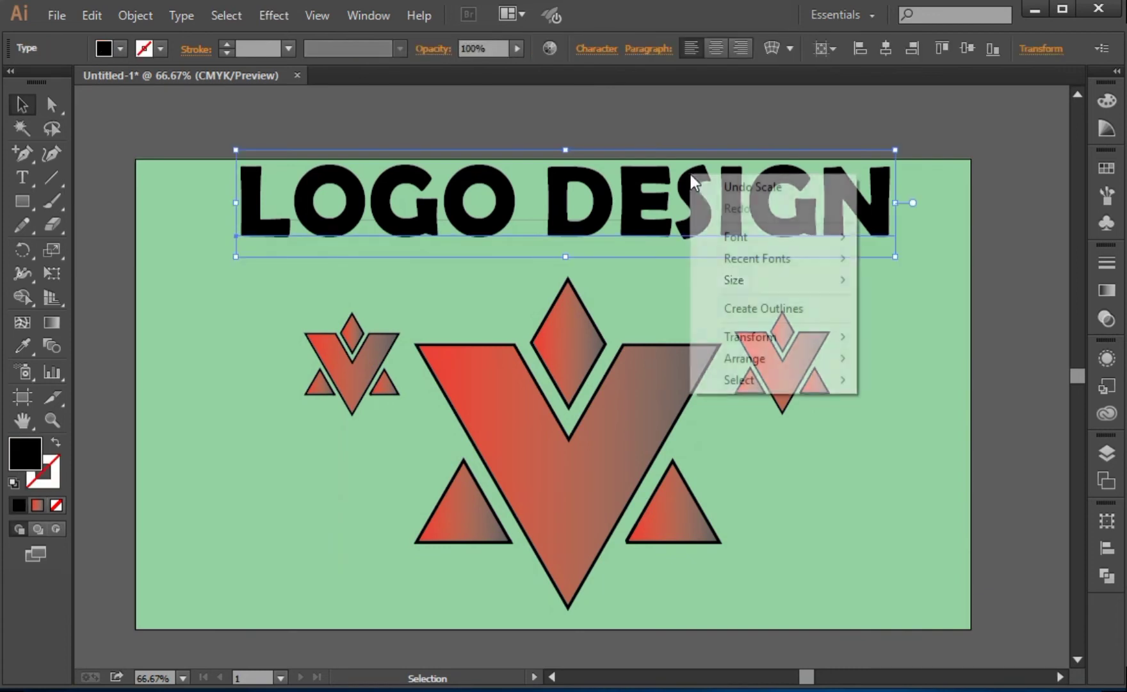
{"action": "left_click", "coordinate": [869, 312]}
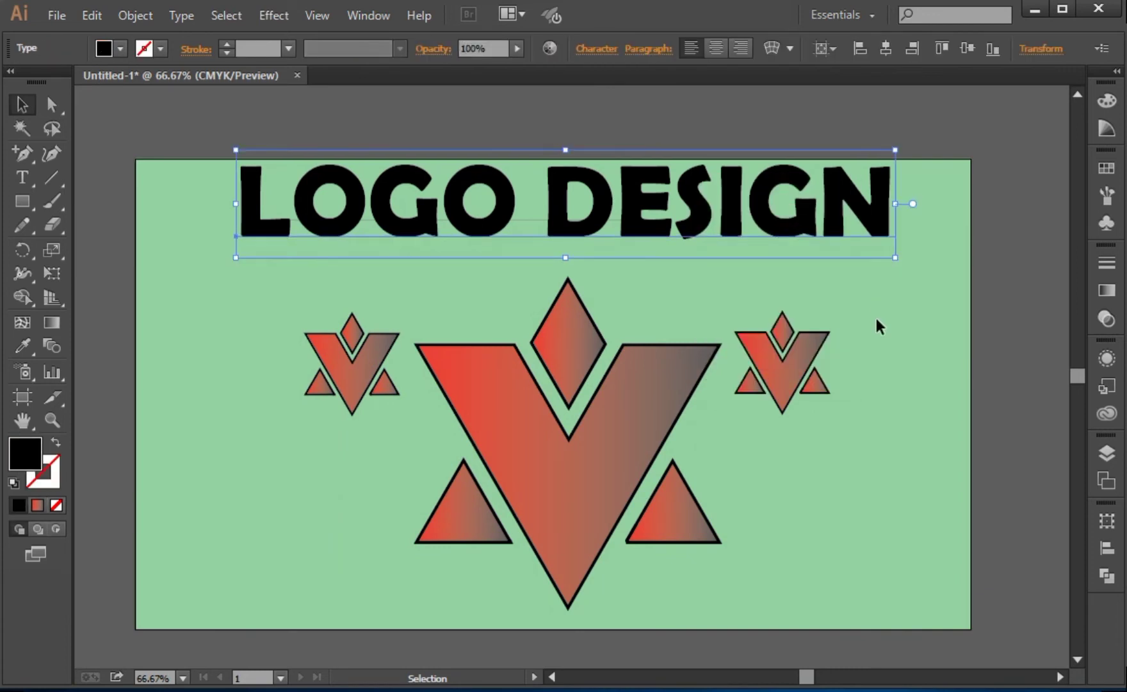
{"action": "key", "text": "Down"}
{"action": "key", "text": "Down"}
{"action": "key", "text": "Down"}
{"action": "key", "text": "Down"}
{"action": "key", "text": "Down"}
{"action": "key", "text": "Down"}
{"action": "key", "text": "Down"}
{"action": "key", "text": "Down"}
{"action": "key", "text": "Down"}
{"action": "key", "text": "Down"}
{"action": "key", "text": "Down"}
{"action": "key", "text": "Down"}
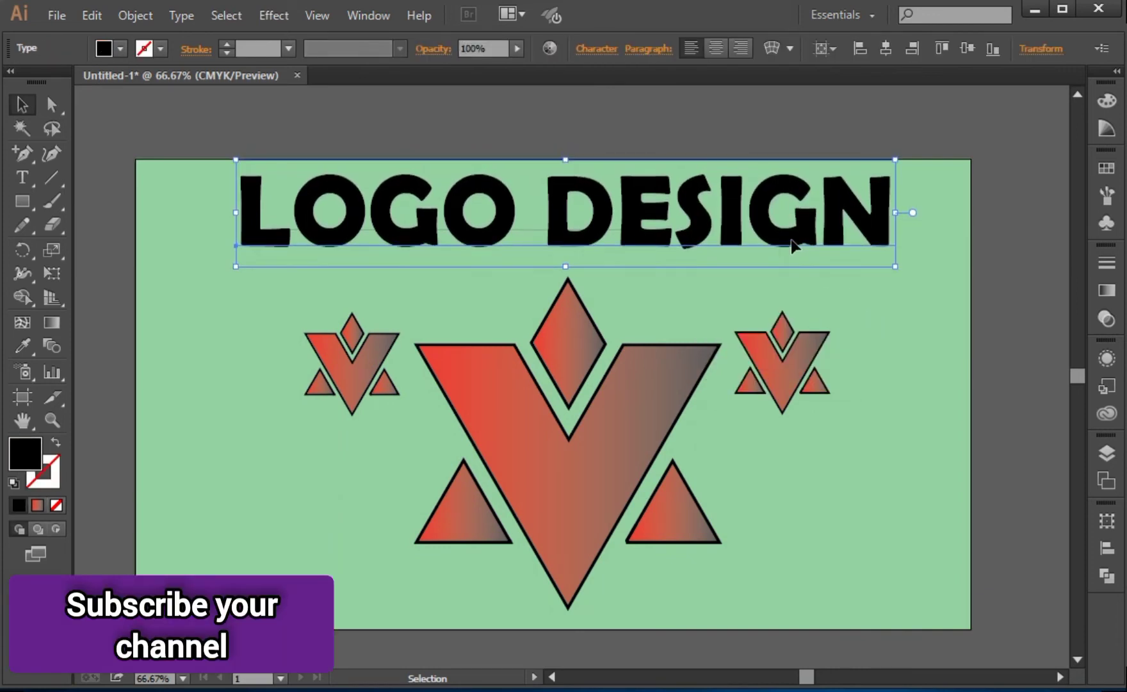
{"action": "key", "text": "Down"}
{"action": "key", "text": "Down"}
{"action": "key", "text": "Down"}
{"action": "key", "text": "Down"}
{"action": "key", "text": "Down"}
{"action": "key", "text": "Down"}
{"action": "key", "text": "Down"}
{"action": "key", "text": "Down"}
Step: Convert the title to outlines and eyedrop the V's red gradient and black outline onto it
{"action": "right_click", "coordinate": [811, 242]}
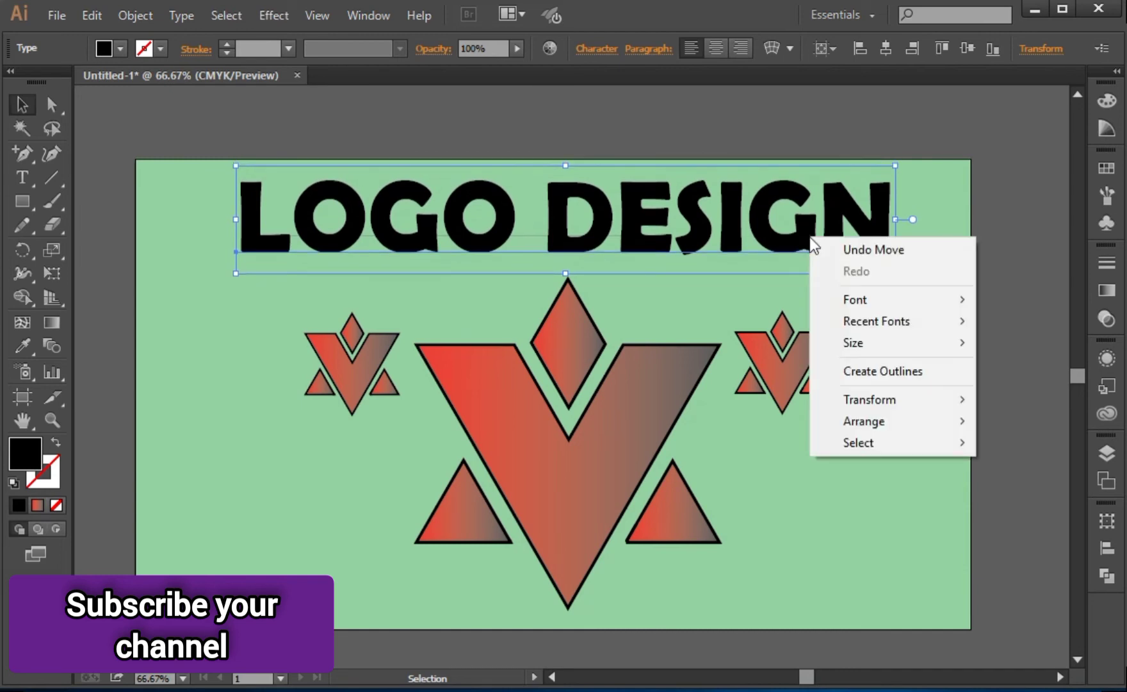
{"action": "left_click", "coordinate": [880, 372]}
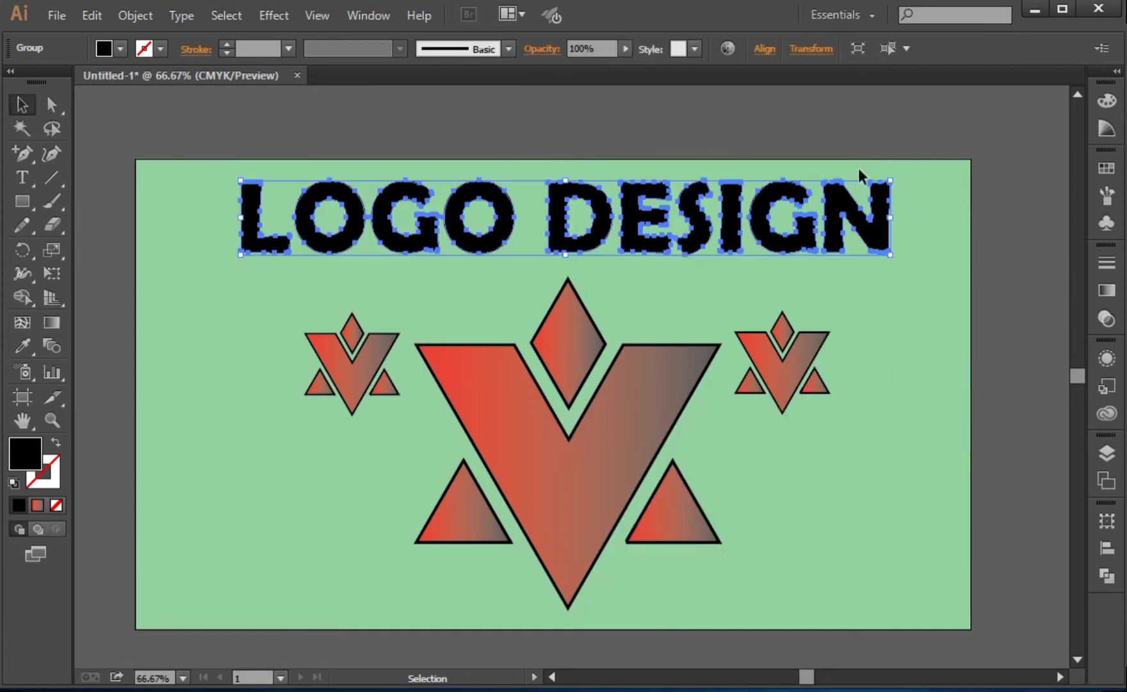
{"action": "left_click", "coordinate": [22, 346]}
{"action": "left_click", "coordinate": [571, 390]}
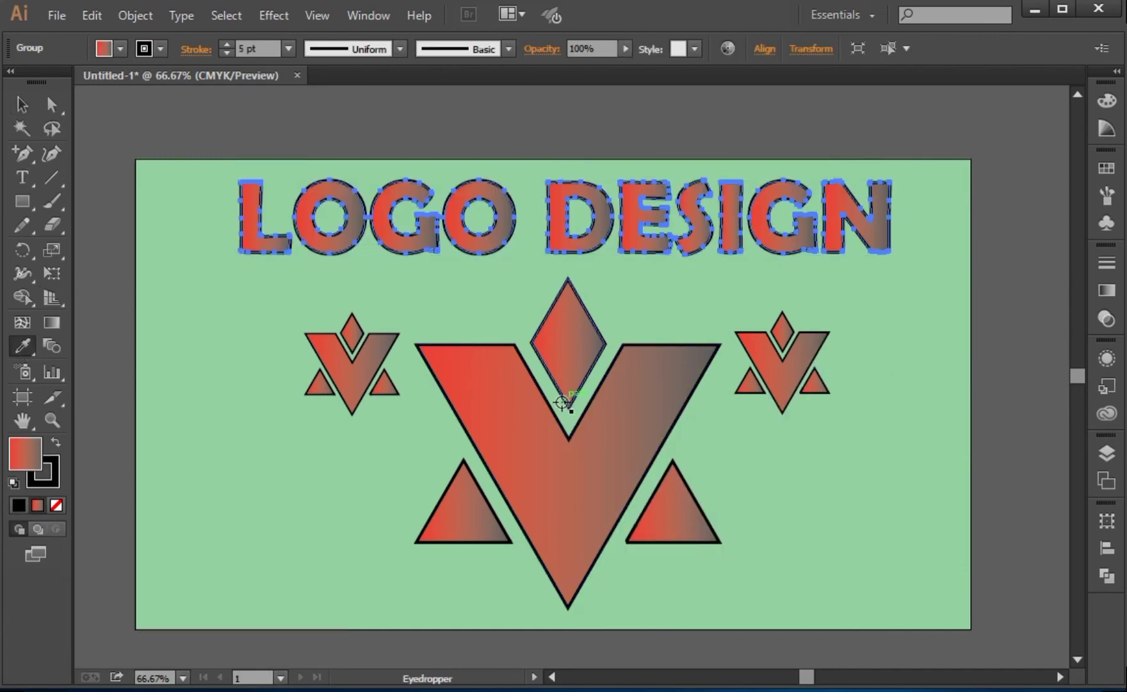
{"action": "left_click", "coordinate": [22, 104]}
{"action": "left_click", "coordinate": [993, 441]}
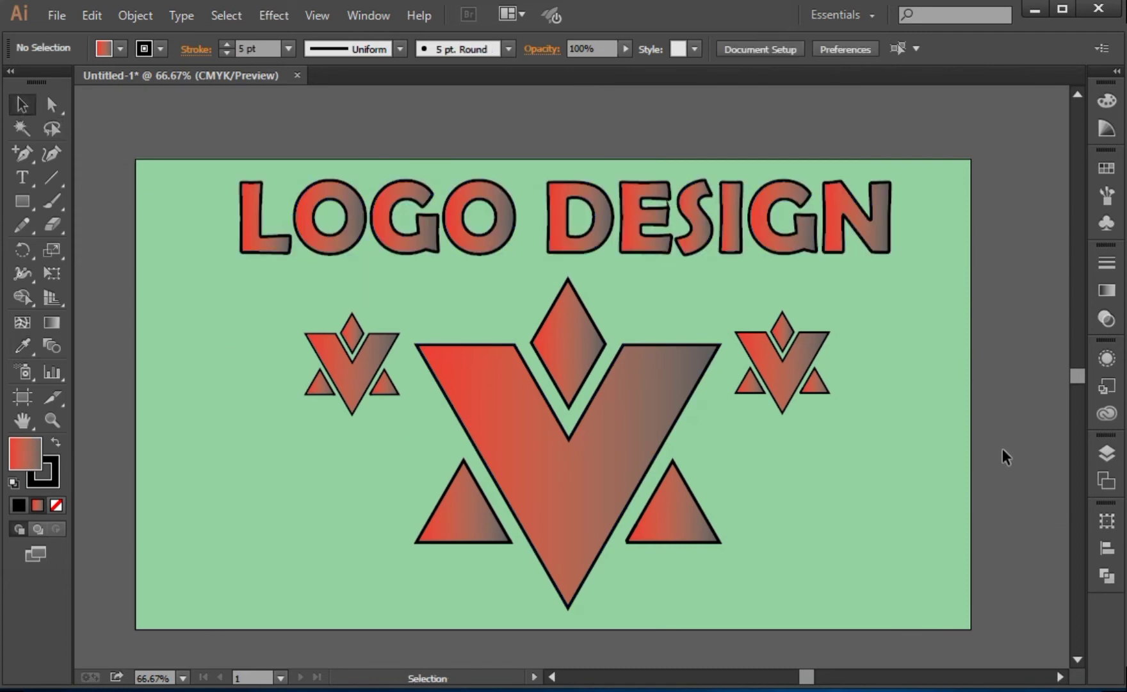
{"action": "mouse_move", "coordinate": [185, 119]}
{"action": "left_mouse_down"}
{"action": "mouse_move", "coordinate": [659, 289]}
{"action": "mouse_move", "coordinate": [978, 270]}
{"action": "left_mouse_up"}
Step: Add a Multiply 75% drop shadow (7 px offsets, 5 px blur) to the large V logo
{"action": "left_click", "coordinate": [913, 351]}
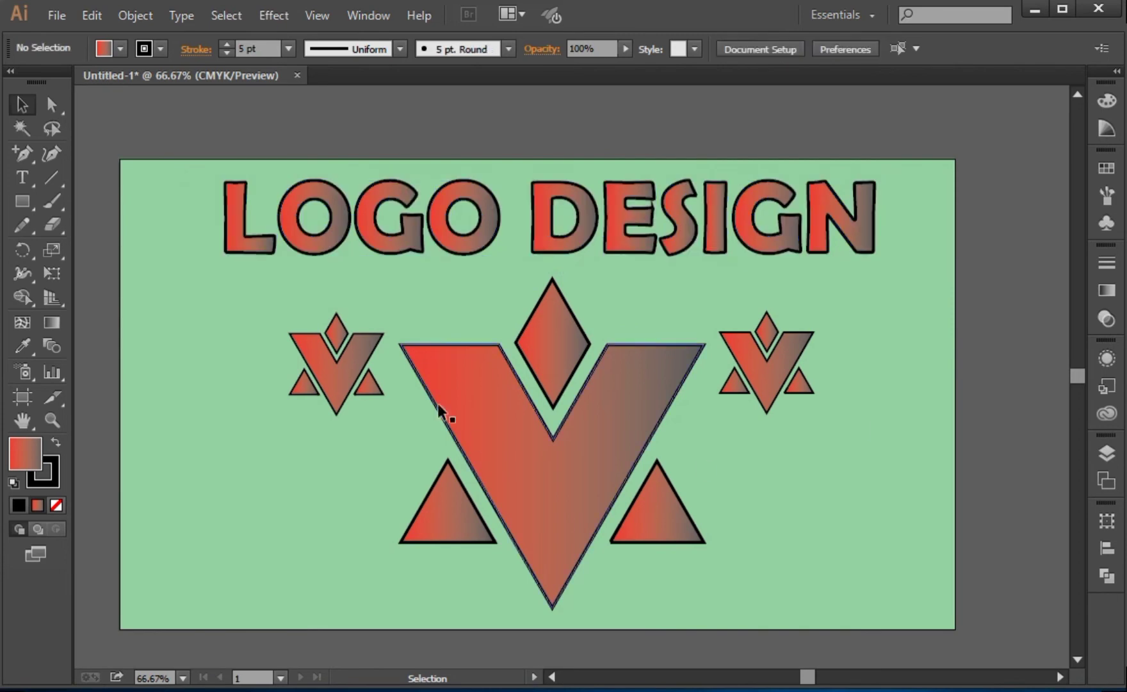
{"action": "left_click", "coordinate": [473, 456]}
{"action": "left_click", "coordinate": [274, 15]}
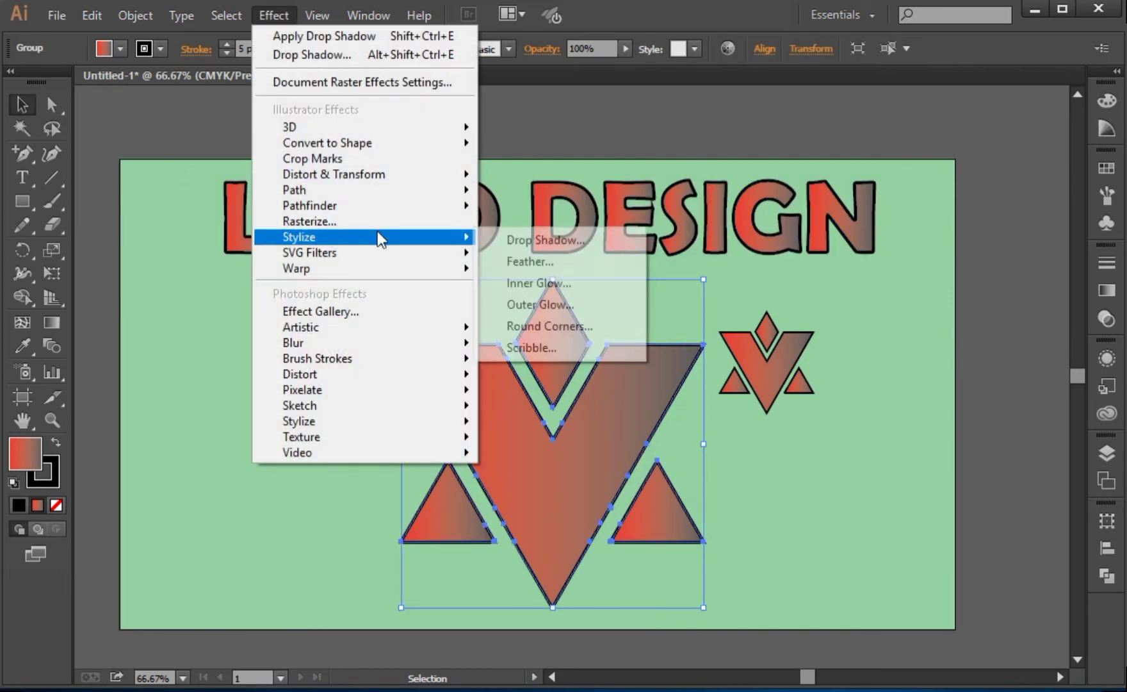
{"action": "left_click", "coordinate": [541, 246]}
{"action": "left_click", "coordinate": [846, 511]}
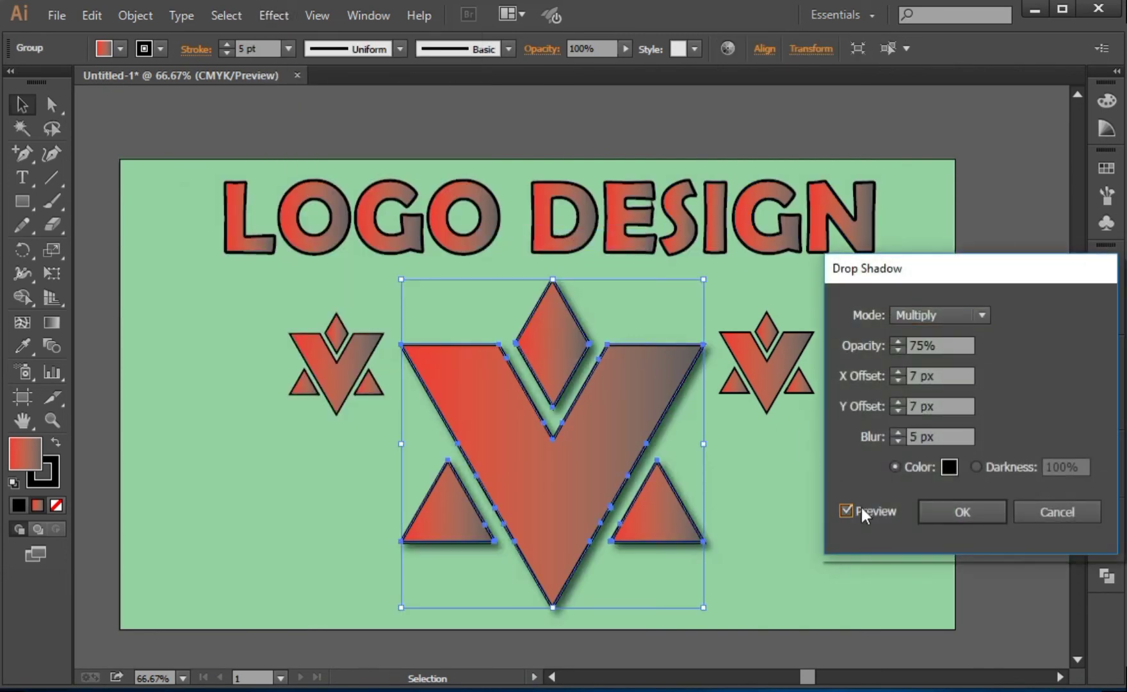
{"action": "left_click", "coordinate": [971, 517]}
{"action": "left_click", "coordinate": [778, 317]}
Step: Apply the same drop shadow to the small left logo
{"action": "left_click", "coordinate": [782, 343]}
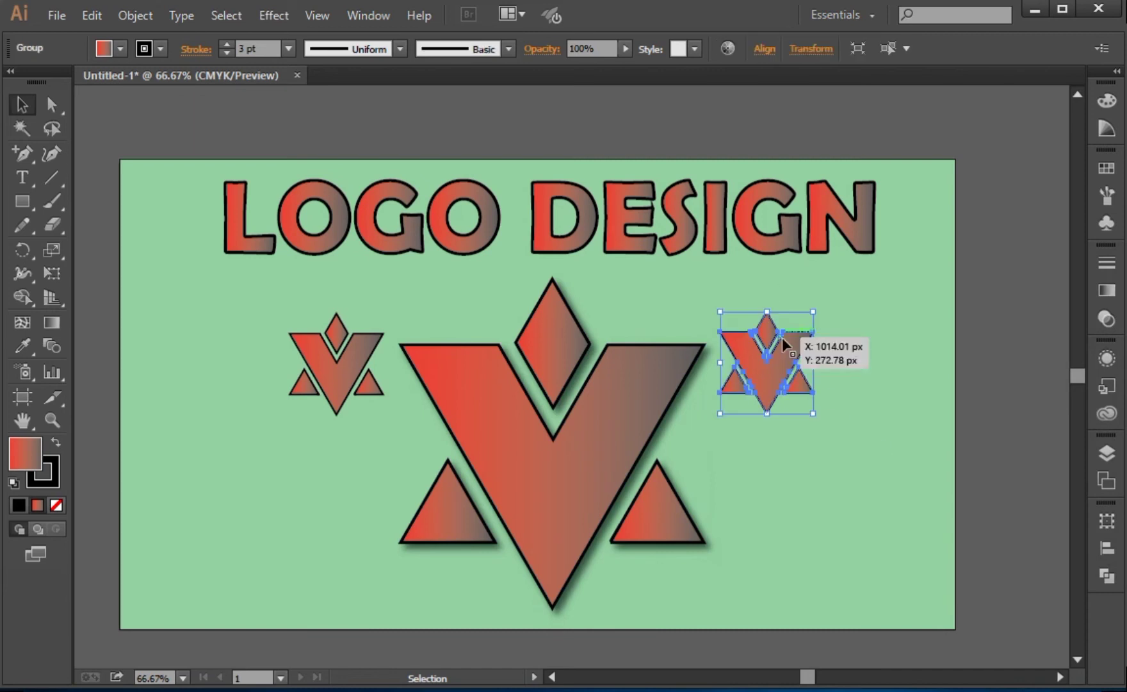
{"action": "left_click", "coordinate": [345, 358], "text": "shift"}
{"action": "left_click", "coordinate": [253, 237]}
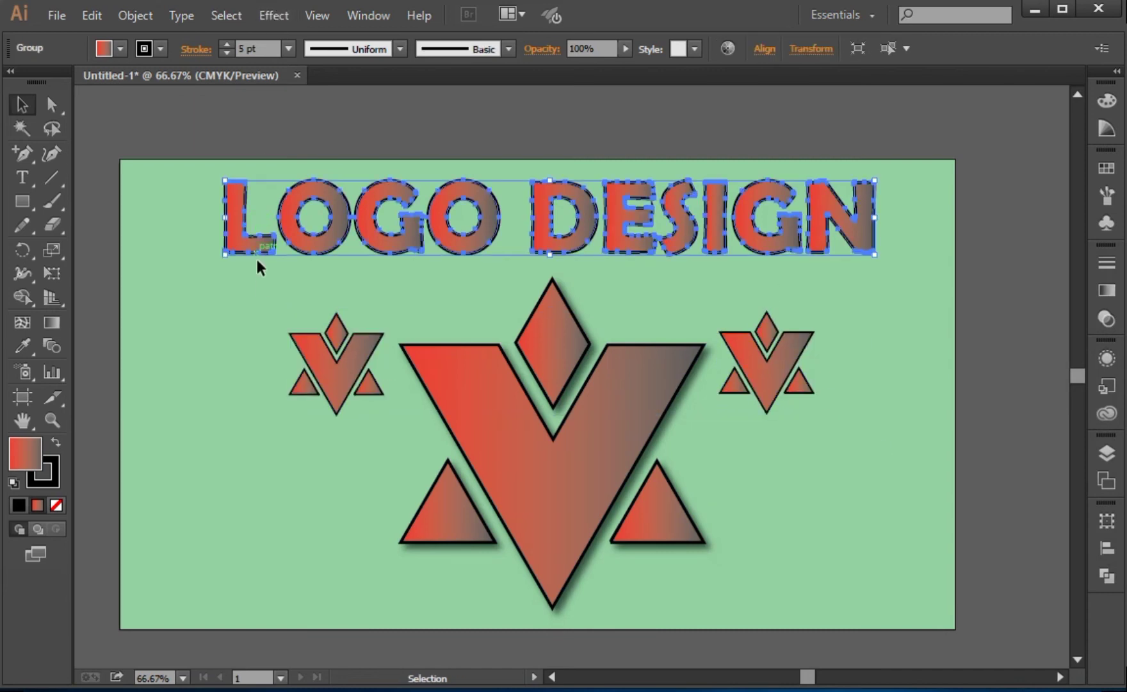
{"action": "left_click_drag", "start_coordinate": [260, 294], "coordinate": [320, 359]}
{"action": "left_click", "coordinate": [274, 15]}
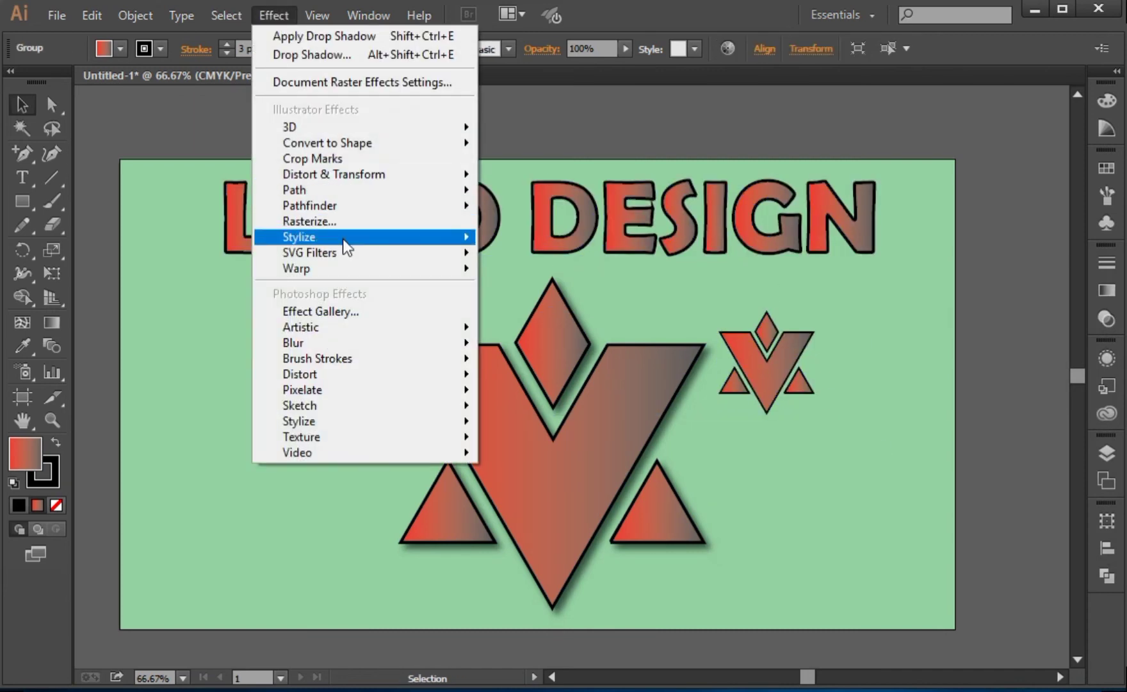
{"action": "left_click", "coordinate": [506, 238]}
{"action": "left_click", "coordinate": [883, 510]}
{"action": "left_click", "coordinate": [933, 511]}
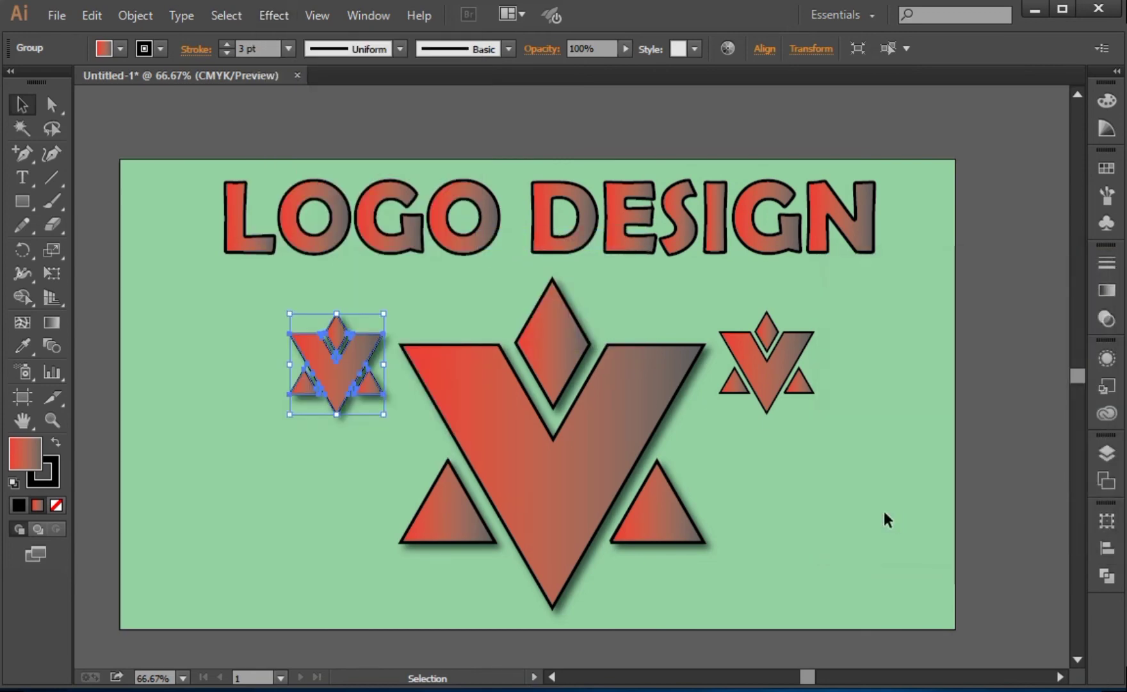
{"action": "left_click", "coordinate": [883, 508]}
Step: Apply the drop shadow to the small right logo
{"action": "left_click", "coordinate": [780, 402]}
{"action": "left_click", "coordinate": [287, 9]}
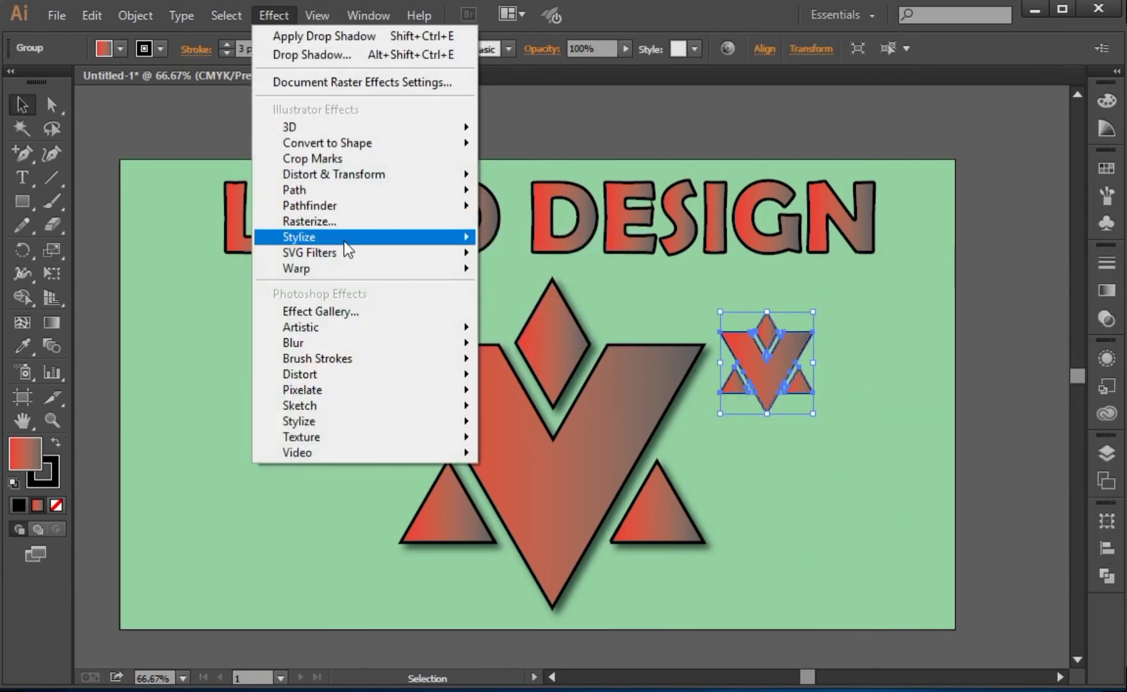
{"action": "left_click", "coordinate": [564, 240]}
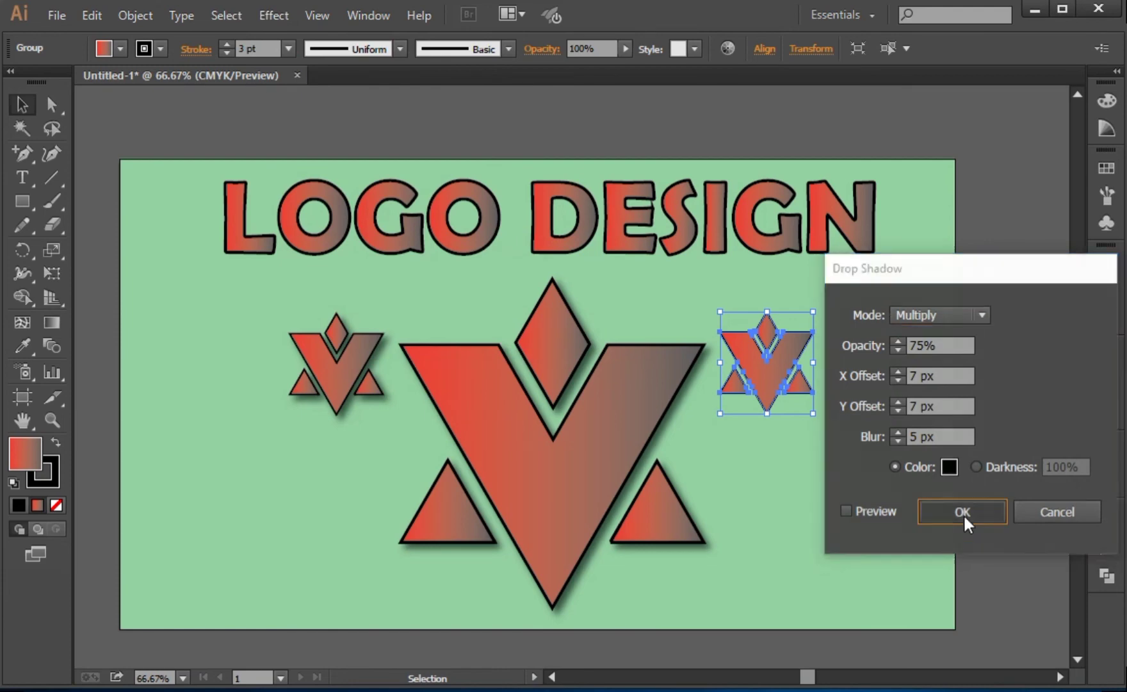
{"action": "left_click", "coordinate": [963, 512]}
Step: Apply the drop shadow to the LOGO DESIGN title
{"action": "left_click", "coordinate": [833, 221]}
{"action": "left_click", "coordinate": [282, 14]}
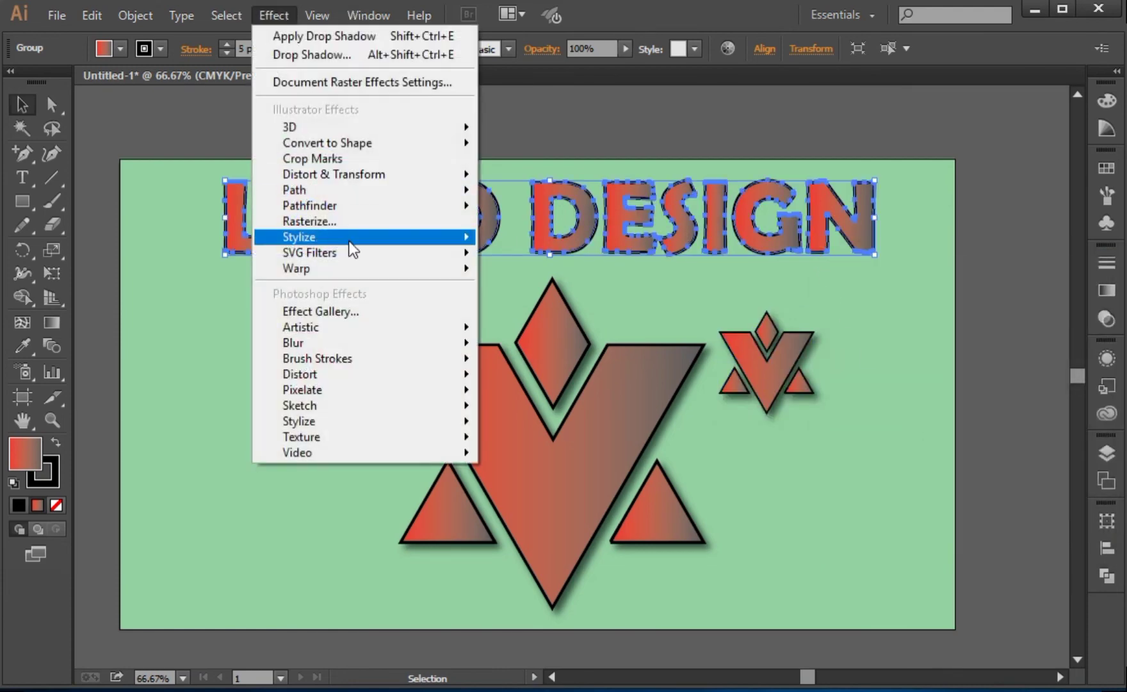
{"action": "left_click", "coordinate": [506, 243]}
{"action": "left_click", "coordinate": [948, 512]}
{"action": "left_click", "coordinate": [928, 404]}
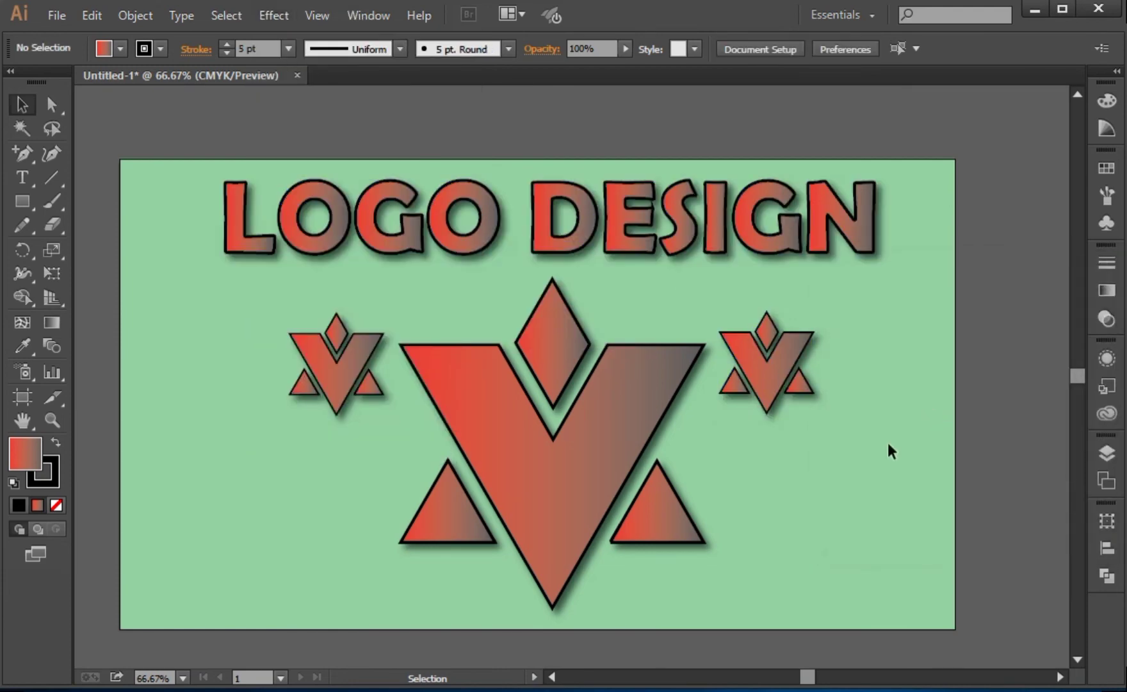
{"action": "left_click_drag", "start_coordinate": [887, 442], "coordinate": [895, 389]}
Step: Draw a square in the empty lower-left area of the artboard
{"action": "scroll", "coordinate": [899, 391], "scroll_direction": "up", "scroll_amount": 1}
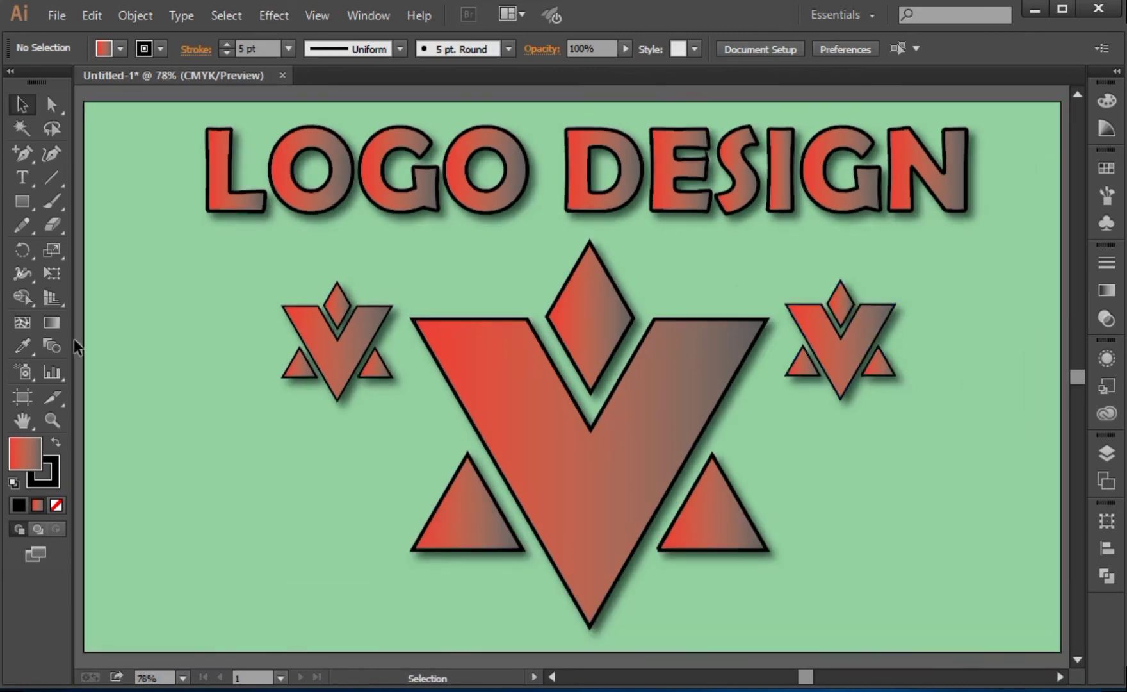
{"action": "left_click", "coordinate": [18, 196]}
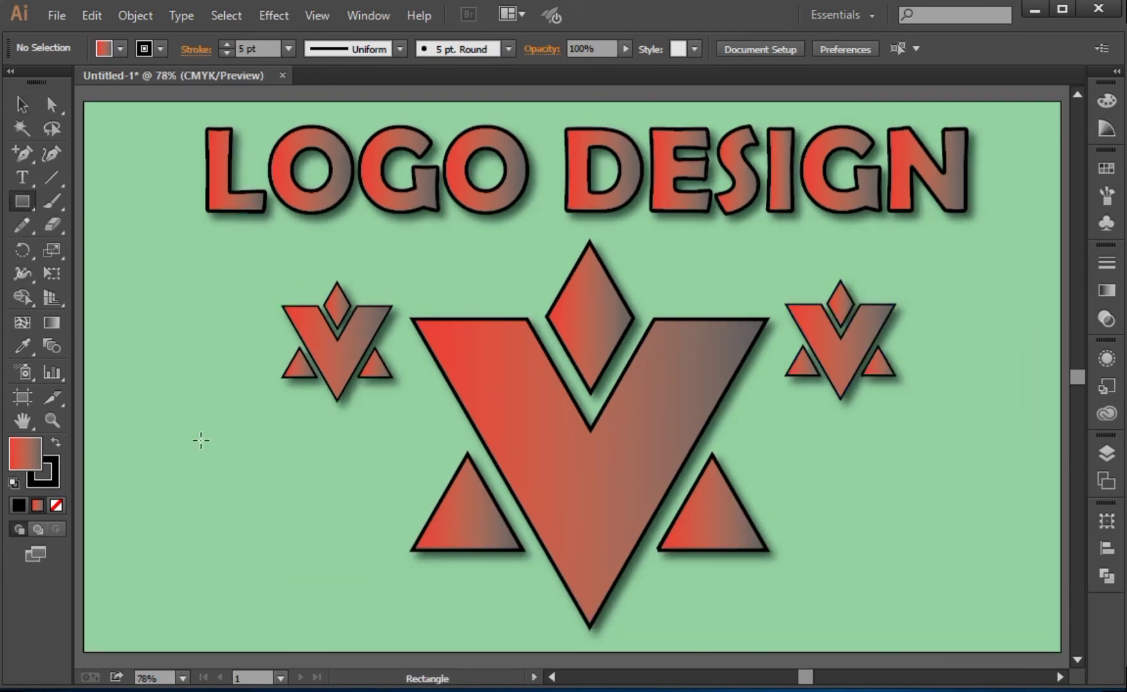
{"action": "left_click_drag", "start_coordinate": [223, 477], "coordinate": [350, 372]}
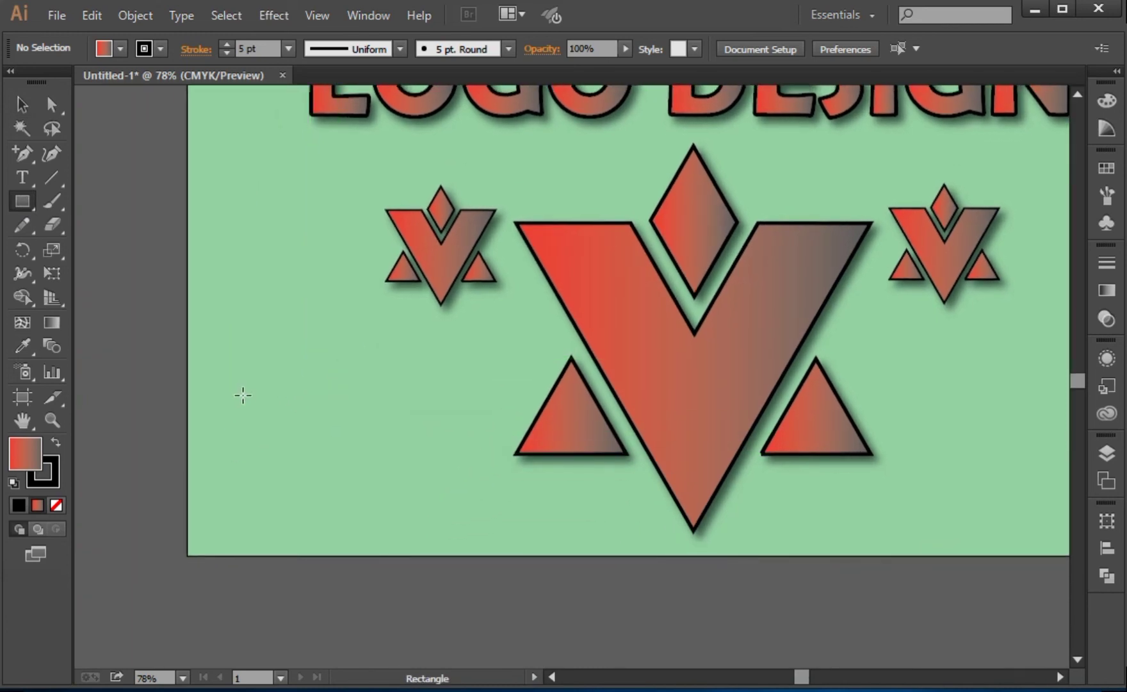
{"action": "left_click_drag", "start_coordinate": [244, 389], "coordinate": [377, 505]}
Step: Add 'Ai' text and scale it up over the square
{"action": "left_click", "coordinate": [22, 178]}
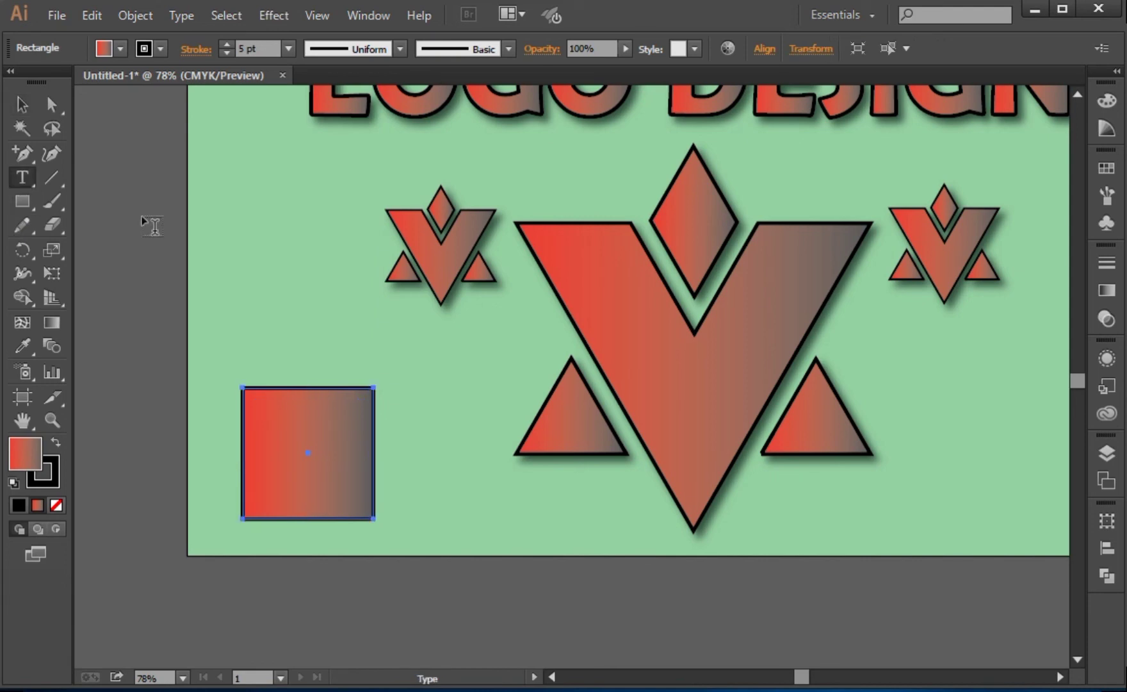
{"action": "left_click", "coordinate": [154, 225]}
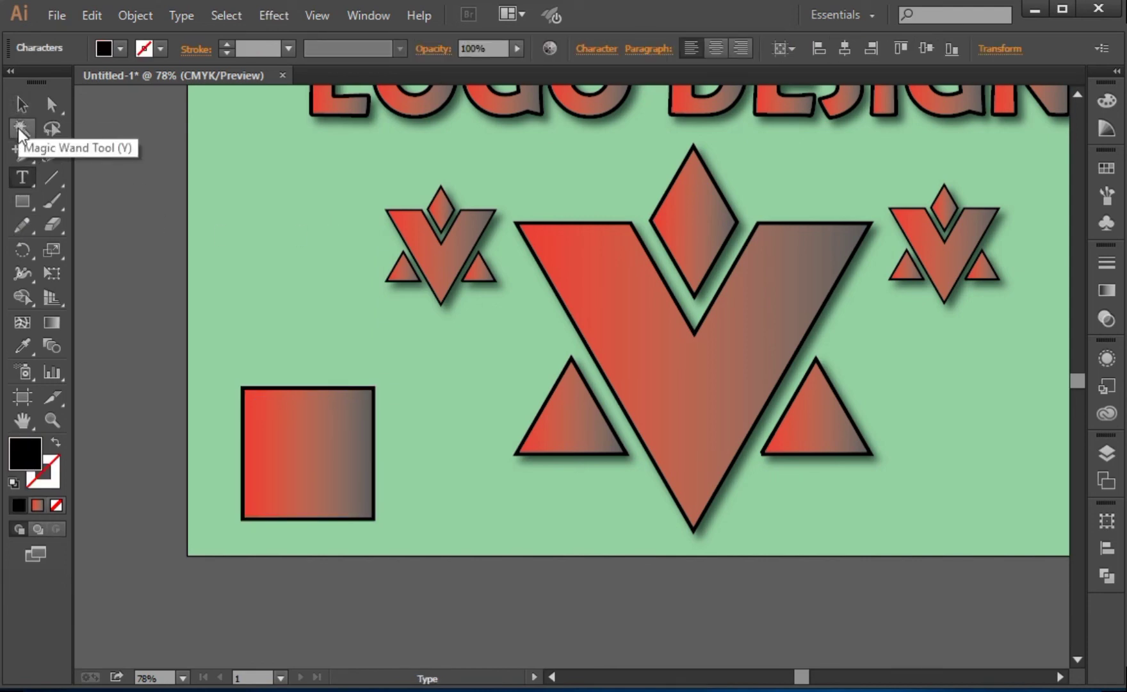
{"action": "left_click", "coordinate": [21, 104]}
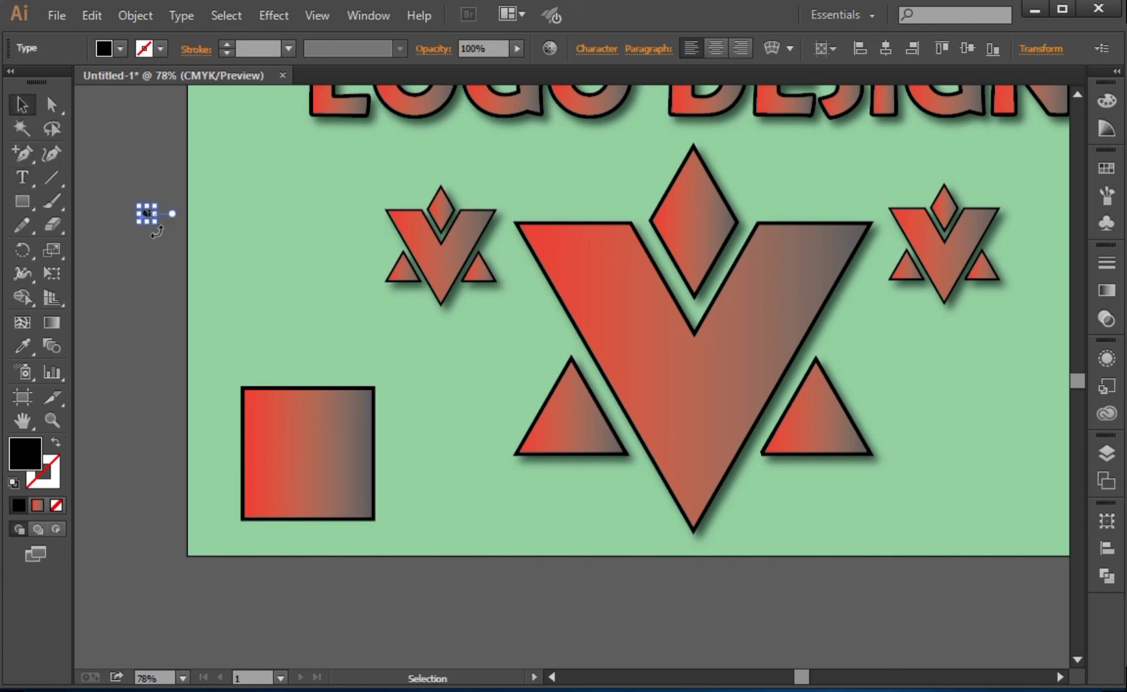
{"action": "left_click_drag", "start_coordinate": [155, 224], "coordinate": [356, 494]}
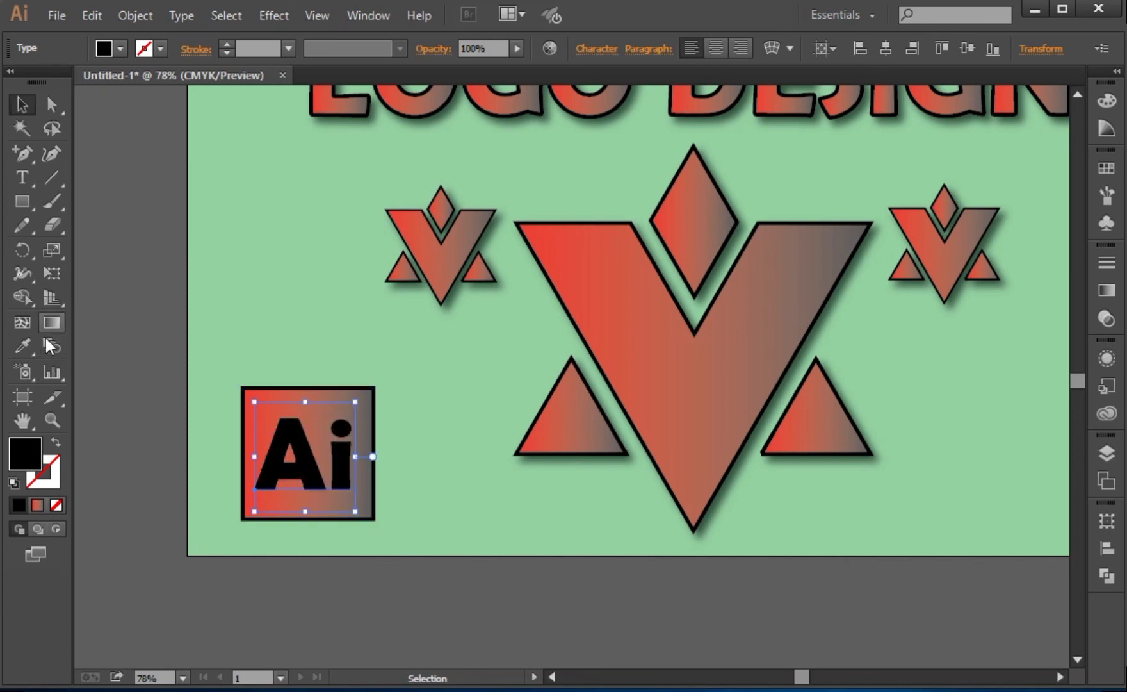
Step: Swap the square's fill and stroke so it becomes black with a gradient border
{"action": "key", "text": "i"}
{"action": "key", "text": "v"}
{"action": "left_click", "coordinate": [262, 388]}
{"action": "left_click", "coordinate": [55, 443]}
{"action": "left_click", "coordinate": [55, 472]}
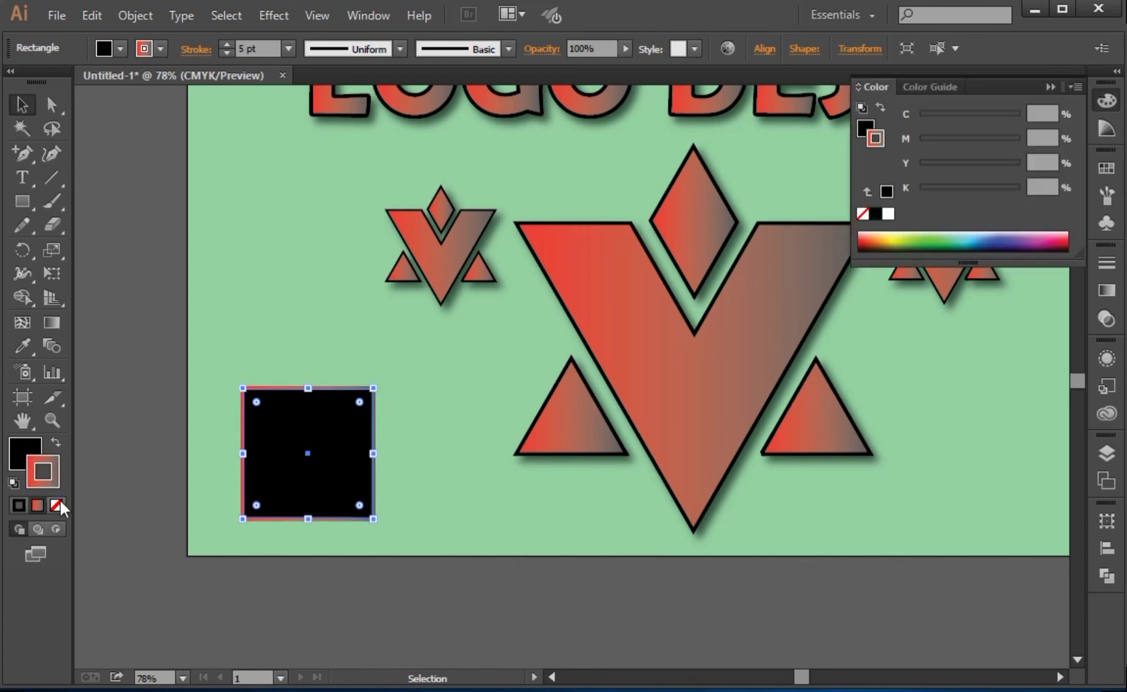
{"action": "left_click", "coordinate": [128, 416]}
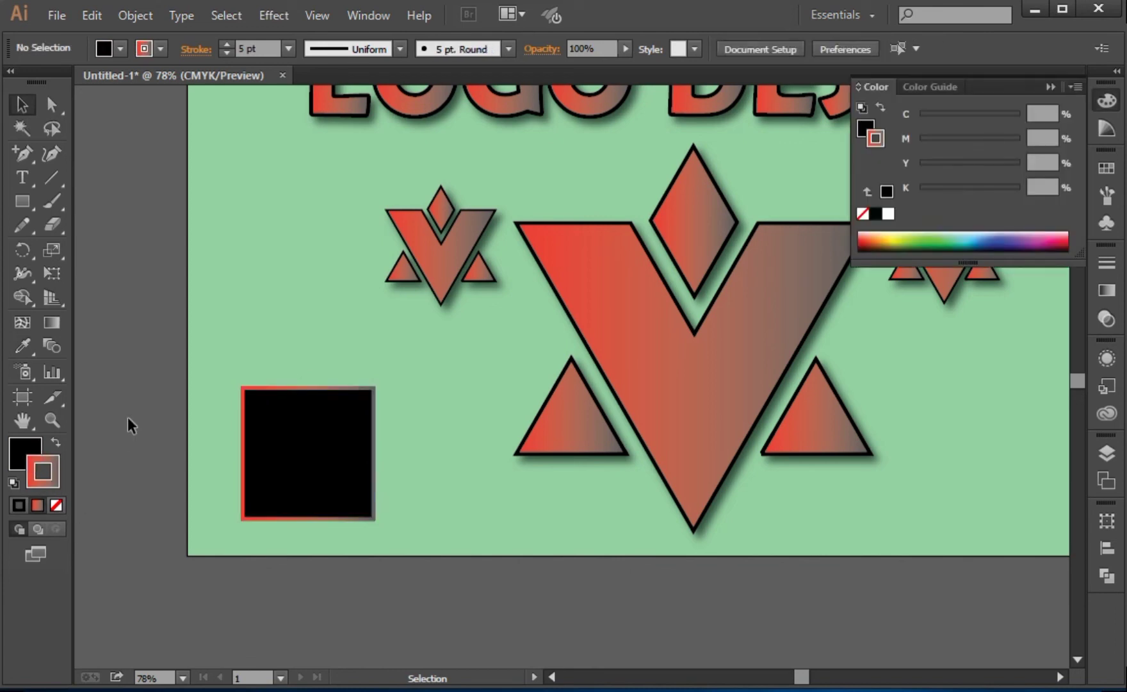
{"action": "left_click", "coordinate": [1044, 88]}
Step: Outline the Ai text and give it the V shape's red gradient with no stroke
{"action": "left_click", "coordinate": [327, 422]}
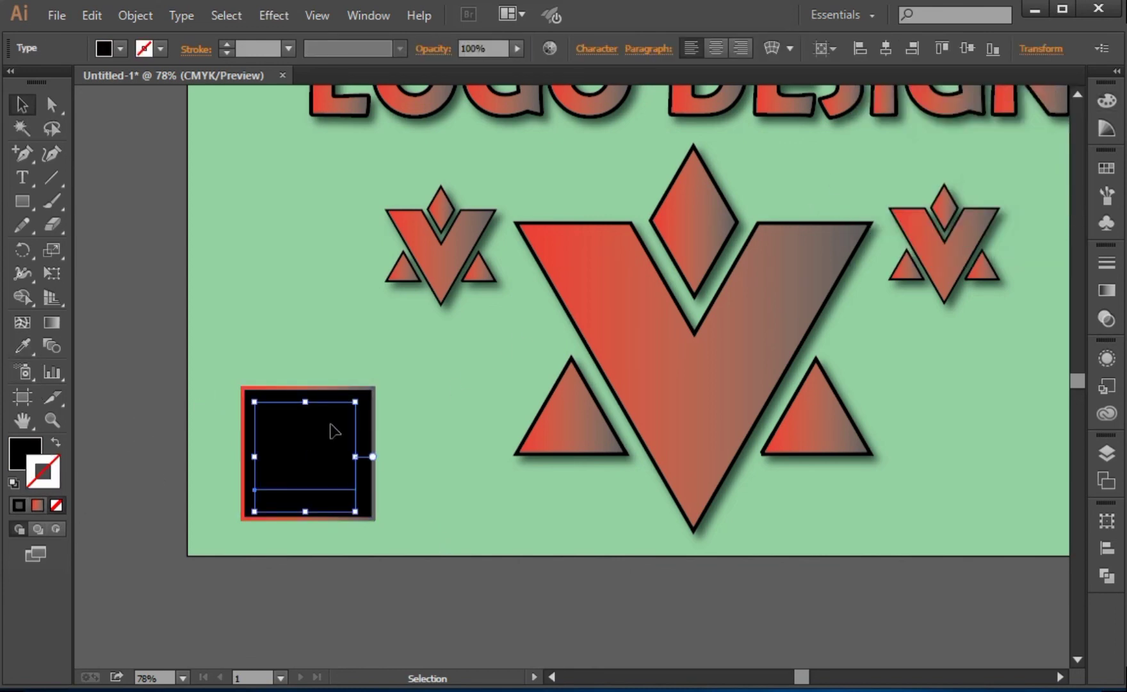
{"action": "right_click", "coordinate": [330, 423]}
{"action": "left_click", "coordinate": [371, 557]}
{"action": "left_click", "coordinate": [38, 346]}
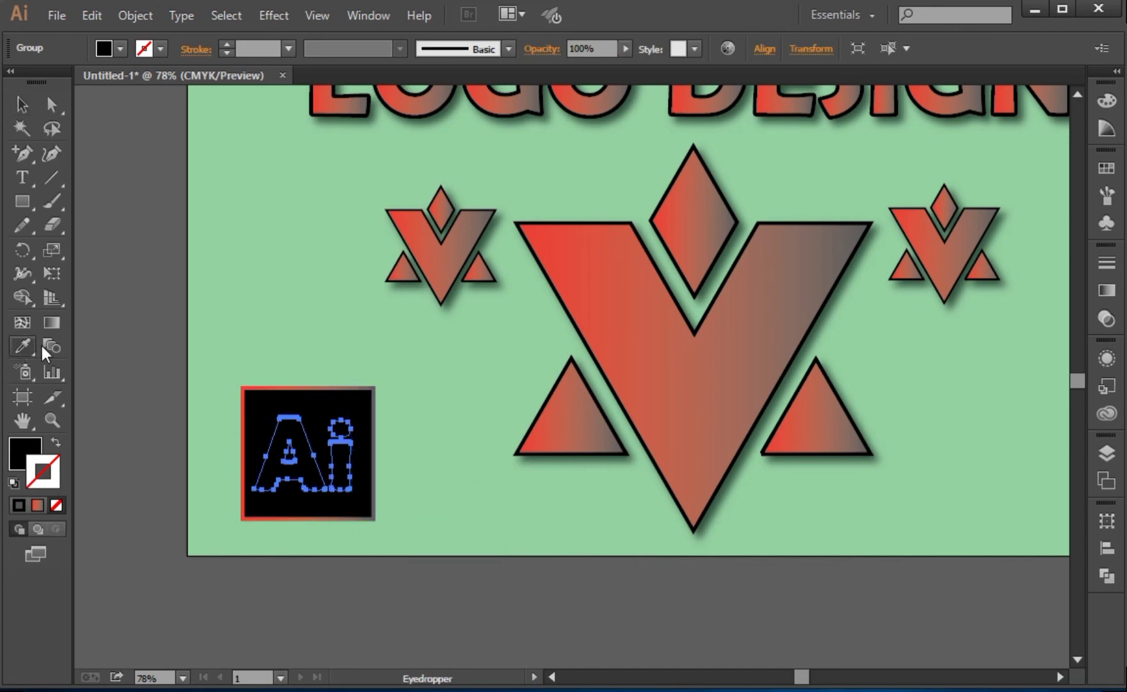
{"action": "left_click", "coordinate": [661, 331]}
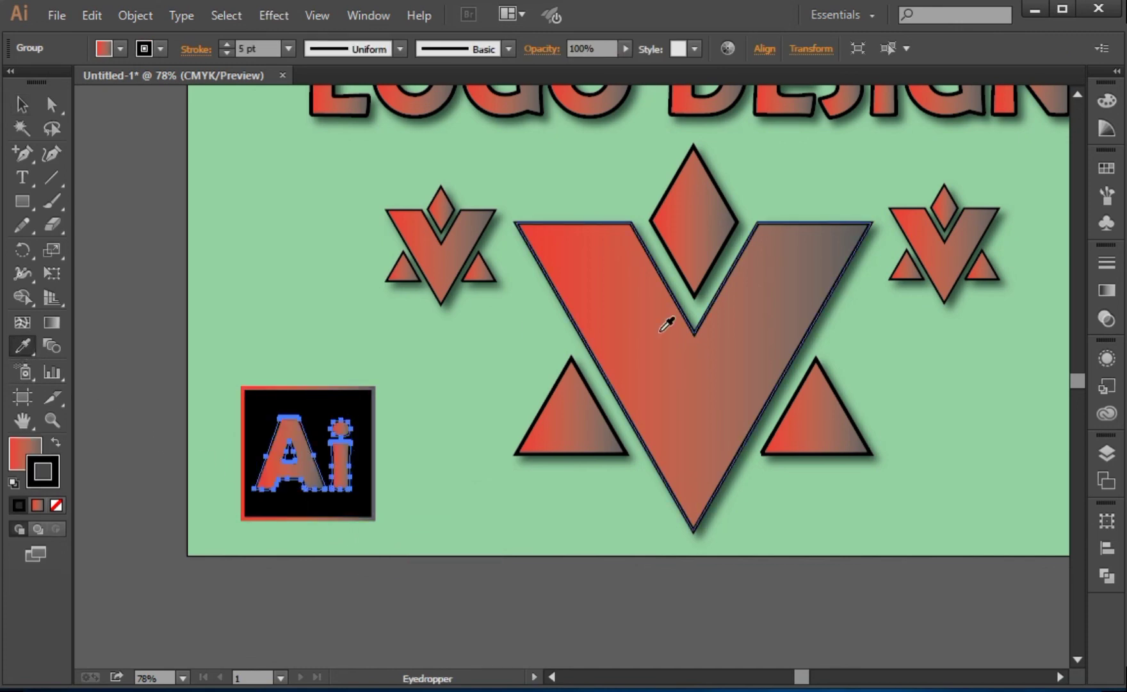
{"action": "left_click", "coordinate": [57, 502]}
{"action": "left_click", "coordinate": [331, 304]}
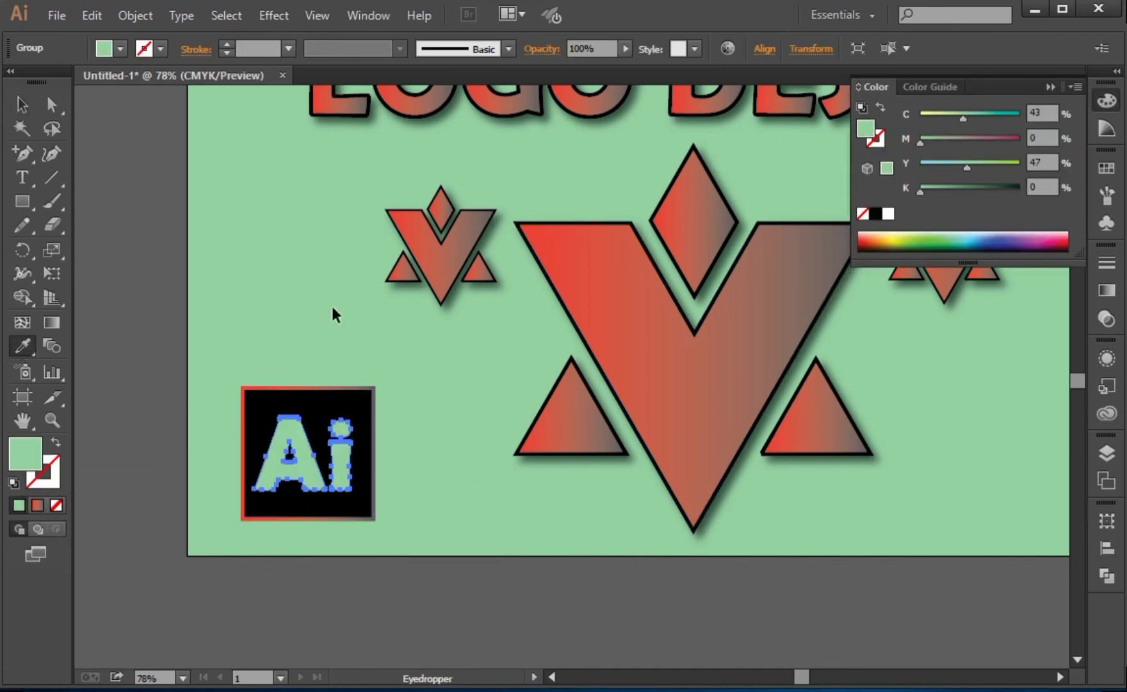
{"action": "key", "text": "ctrl+z"}
Step: Set the black square's border stroke weight to 8 pt
{"action": "left_click", "coordinate": [21, 103]}
{"action": "left_click", "coordinate": [296, 363]}
{"action": "left_click", "coordinate": [314, 397]}
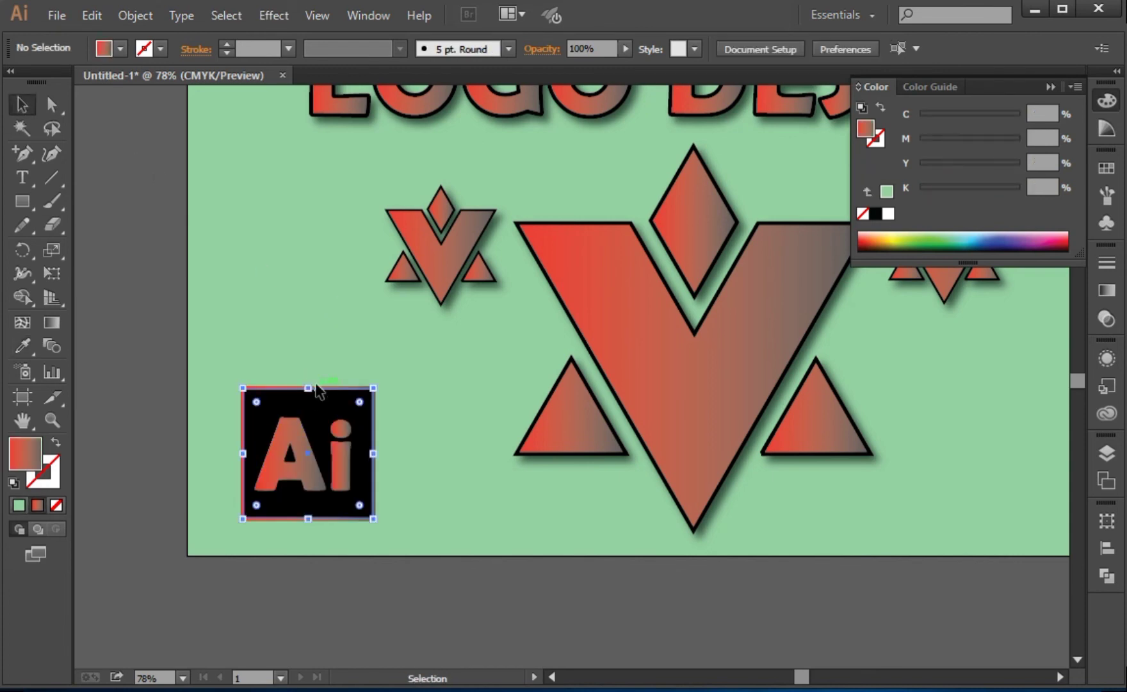
{"action": "left_click", "coordinate": [289, 49]}
{"action": "left_click", "coordinate": [308, 282]}
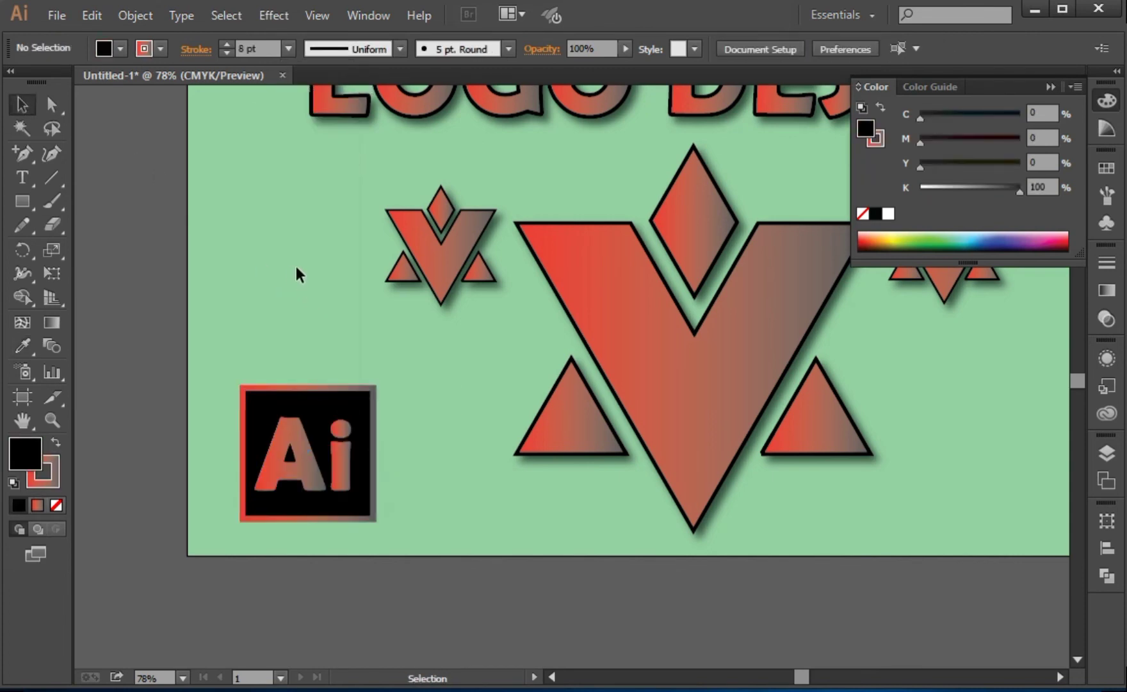
{"action": "left_click", "coordinate": [1050, 86]}
Step: Fit the whole artboard in the window with Ctrl+0 to view the finished design
{"action": "left_click", "coordinate": [564, 422]}
{"action": "left_click", "coordinate": [510, 430]}
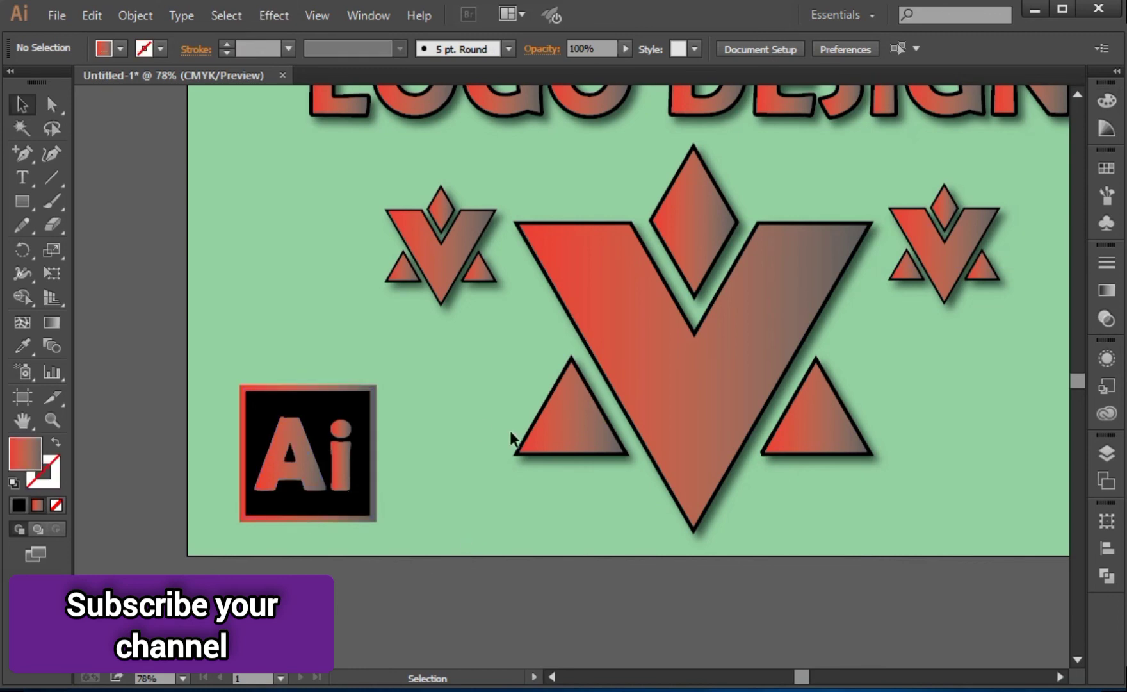
{"action": "key", "text": "ctrl+0"}
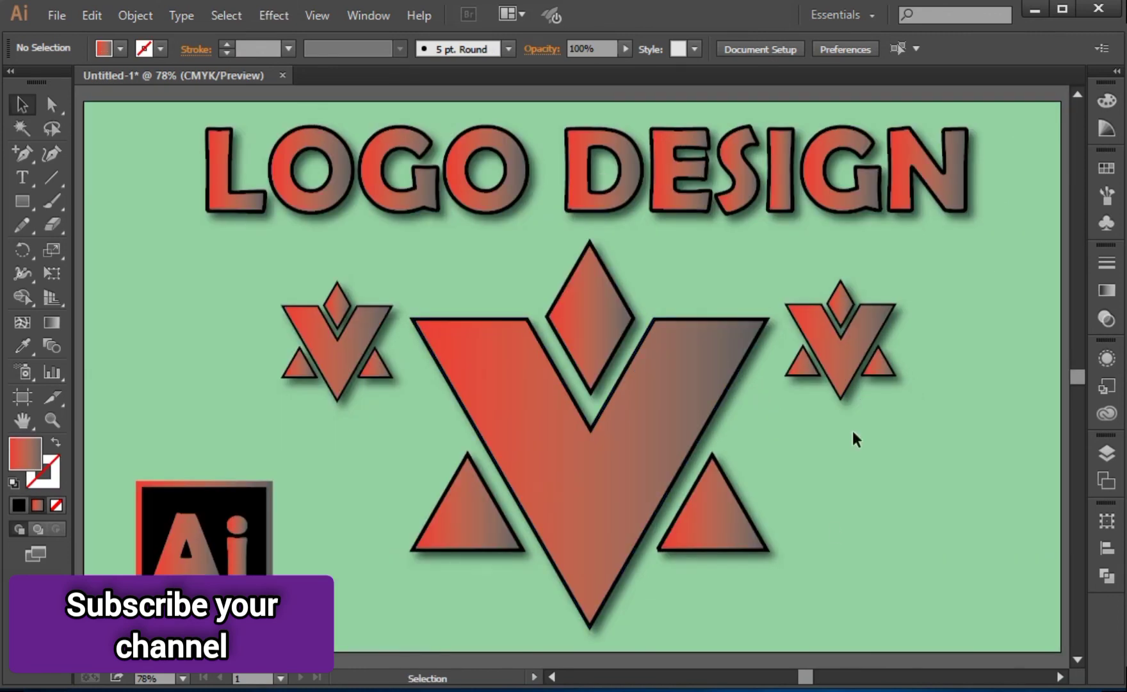